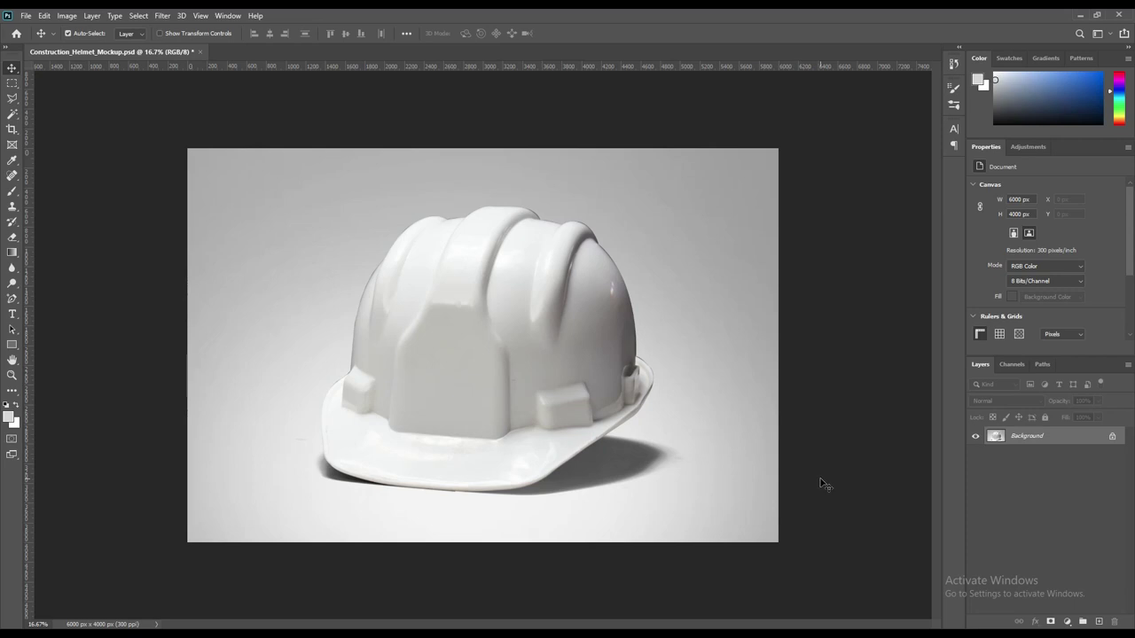
Step: Switch to the Pen tool and zoom in on the helmet's left edge
{"action": "left_click", "coordinate": [825, 475]}
{"action": "left_click", "coordinate": [13, 298]}
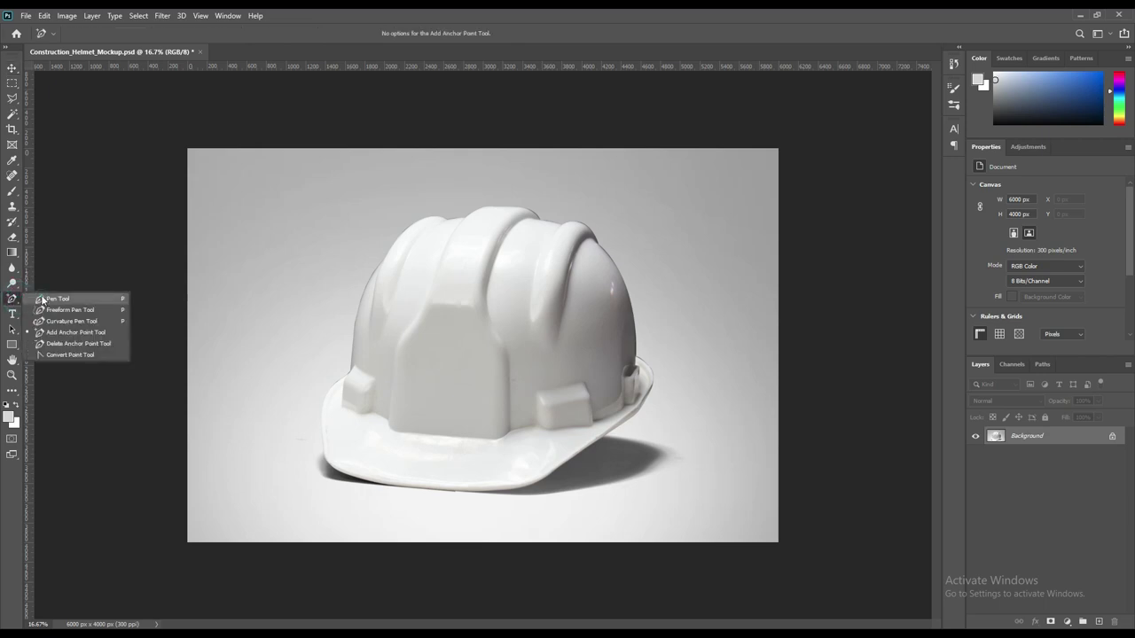
{"action": "left_click", "coordinate": [42, 300]}
{"action": "key", "text": "v"}
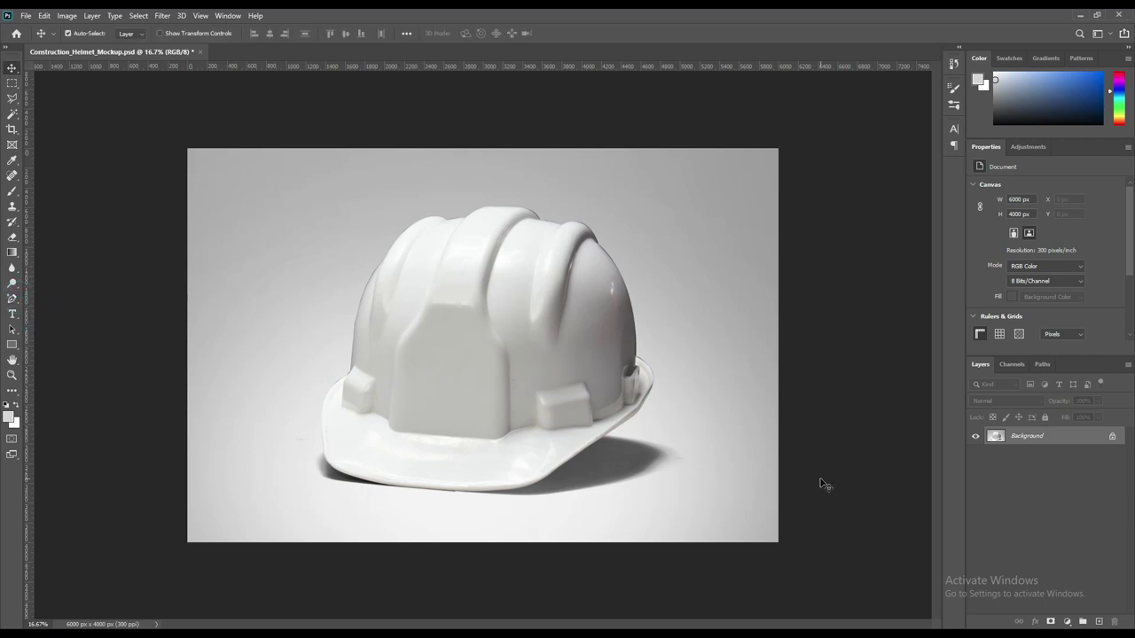
{"action": "left_click", "coordinate": [826, 474]}
{"action": "left_click", "coordinate": [12, 299]}
{"action": "left_click", "coordinate": [45, 302]}
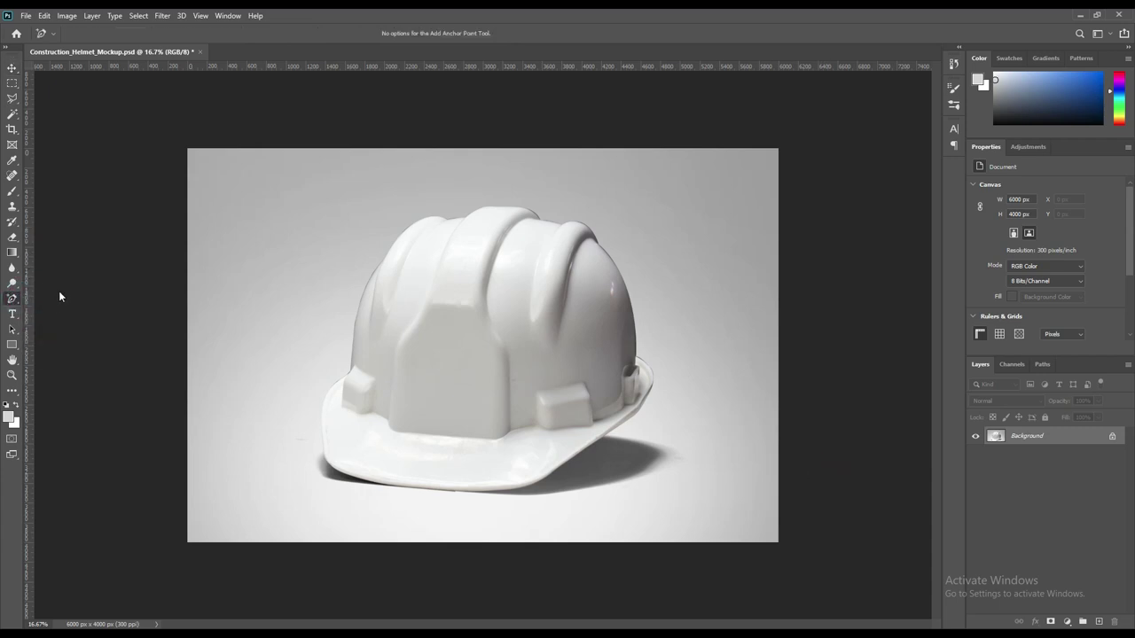
{"action": "key", "text": "p"}
{"action": "scroll", "coordinate": [533, 399], "scroll_direction": "up", "scroll_amount": 1}
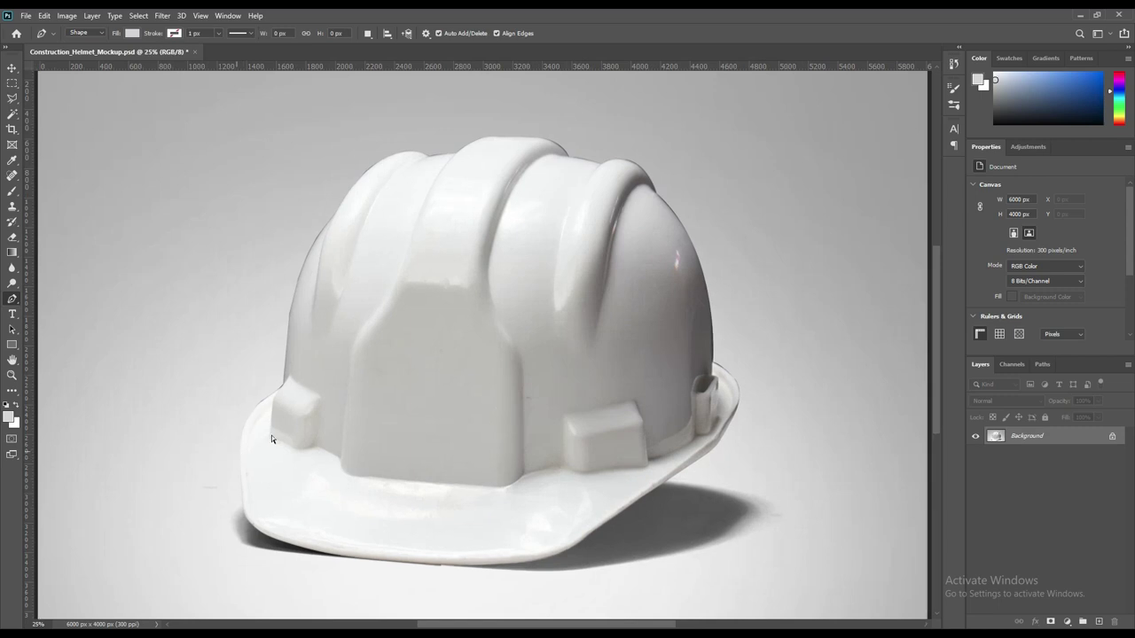
{"action": "scroll", "coordinate": [272, 436], "scroll_direction": "up", "scroll_amount": 1}
{"action": "key", "text": "ctrl+plus"}
{"action": "key", "text": "ctrl+plus"}
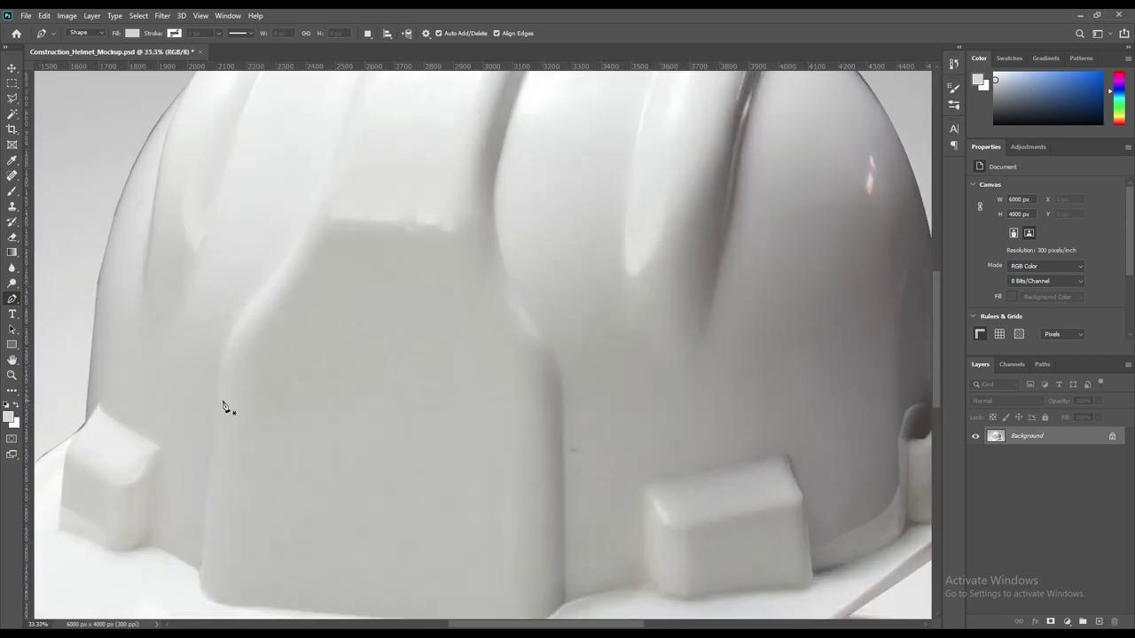
{"action": "left_click_drag", "start_coordinate": [107, 363], "coordinate": [375, 347]}
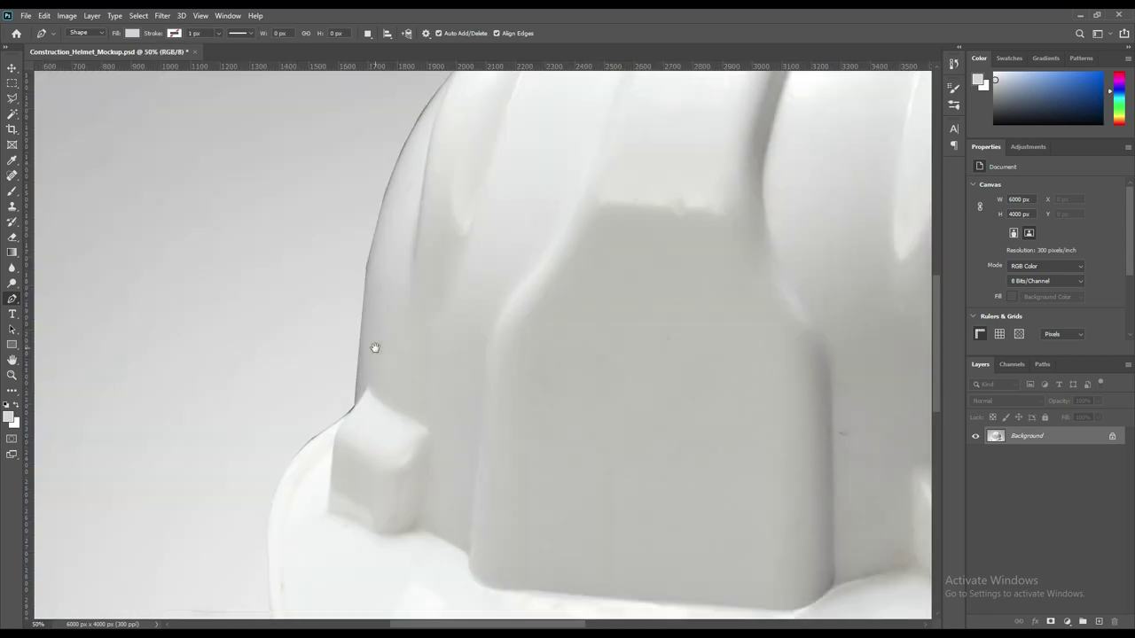
Step: Place outline anchors up the helmet's left side, across the top ridge and down the right side
{"action": "left_click", "coordinate": [353, 406]}
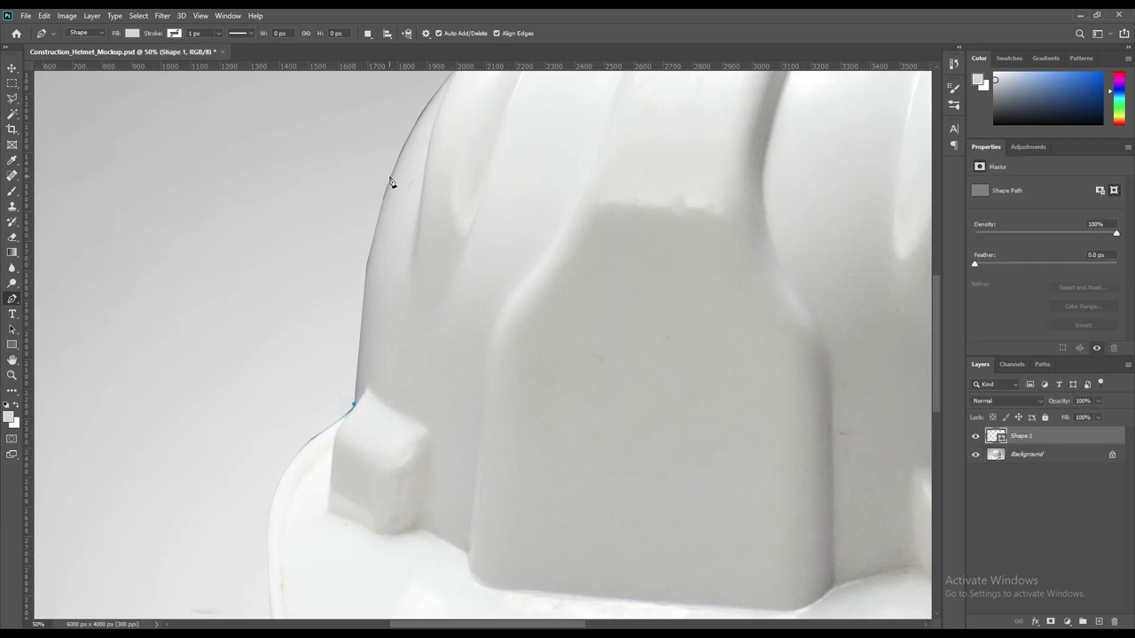
{"action": "left_click", "coordinate": [412, 133]}
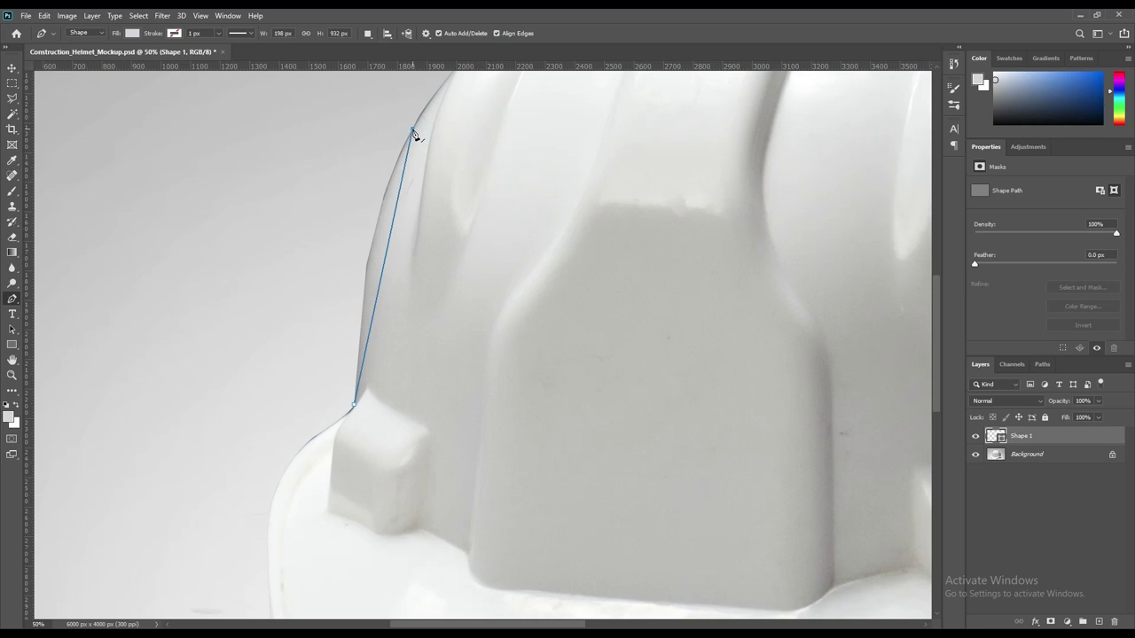
{"action": "mouse_move", "coordinate": [588, 105]}
{"action": "left_mouse_down"}
{"action": "mouse_move", "coordinate": [448, 365]}
{"action": "mouse_move", "coordinate": [418, 393]}
{"action": "left_mouse_up"}
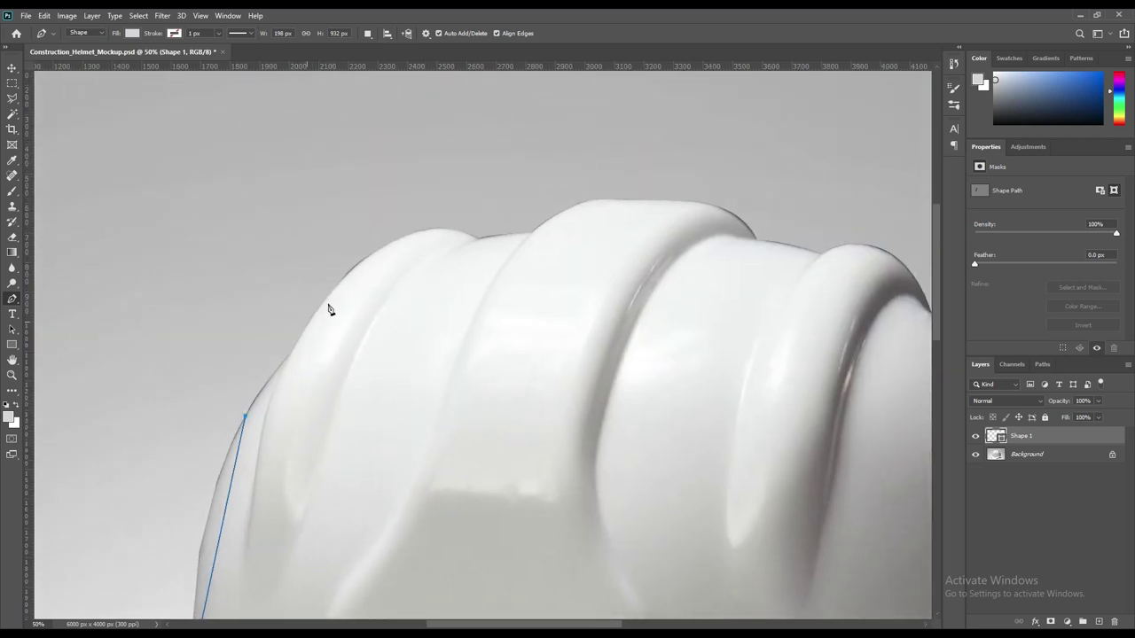
{"action": "left_click", "coordinate": [293, 351]}
{"action": "left_click", "coordinate": [476, 238]}
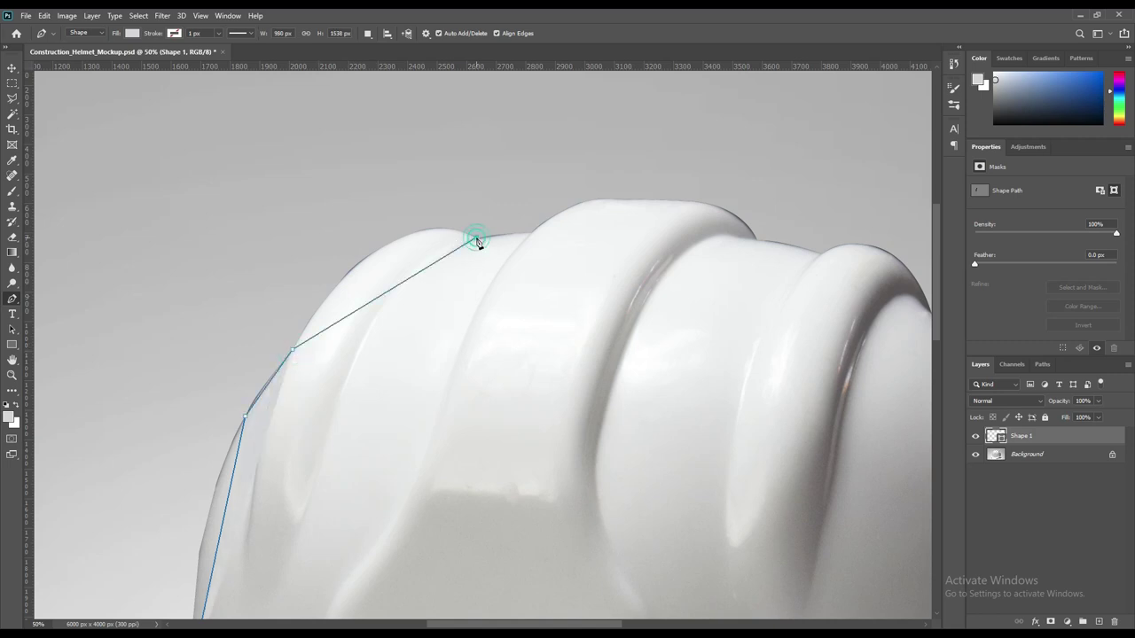
{"action": "left_click", "coordinate": [530, 233]}
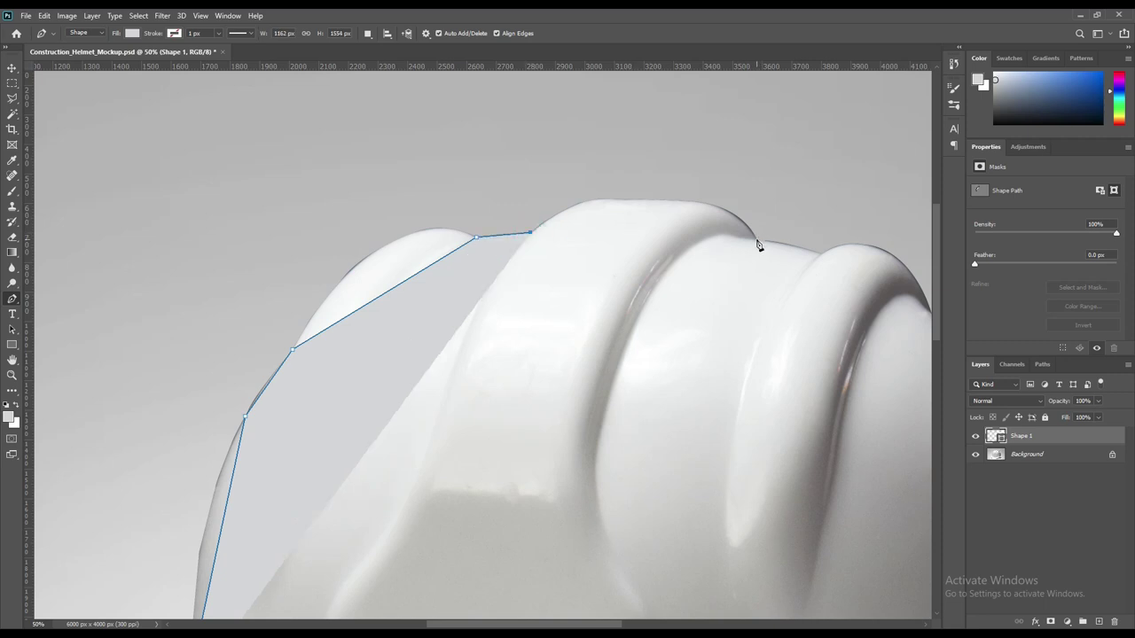
{"action": "left_click", "coordinate": [616, 199]}
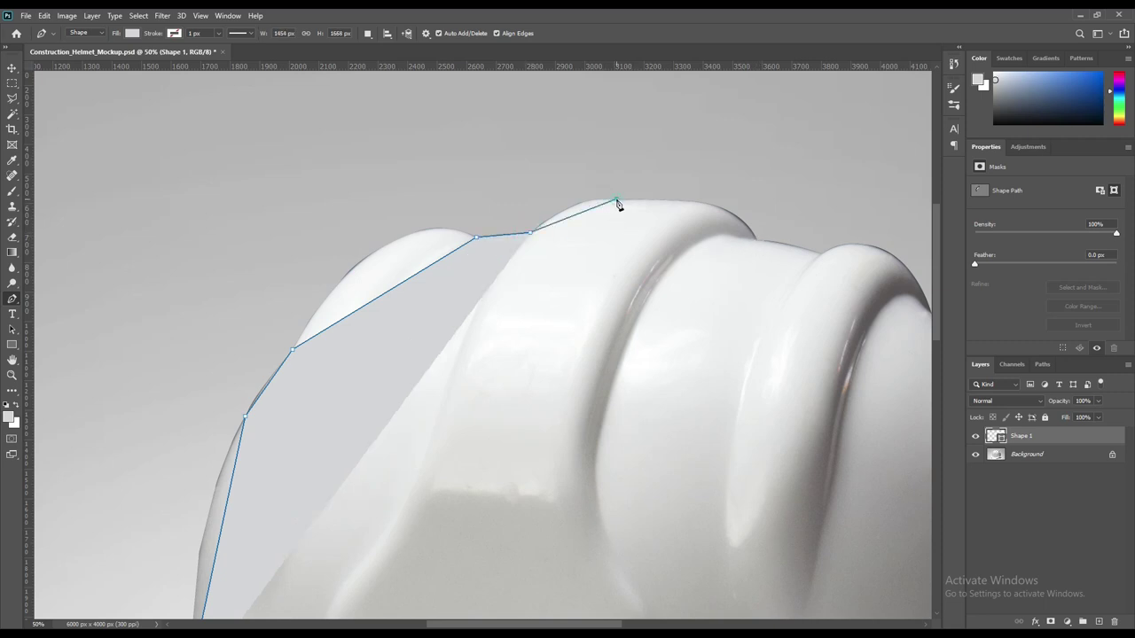
{"action": "left_click", "coordinate": [686, 200]}
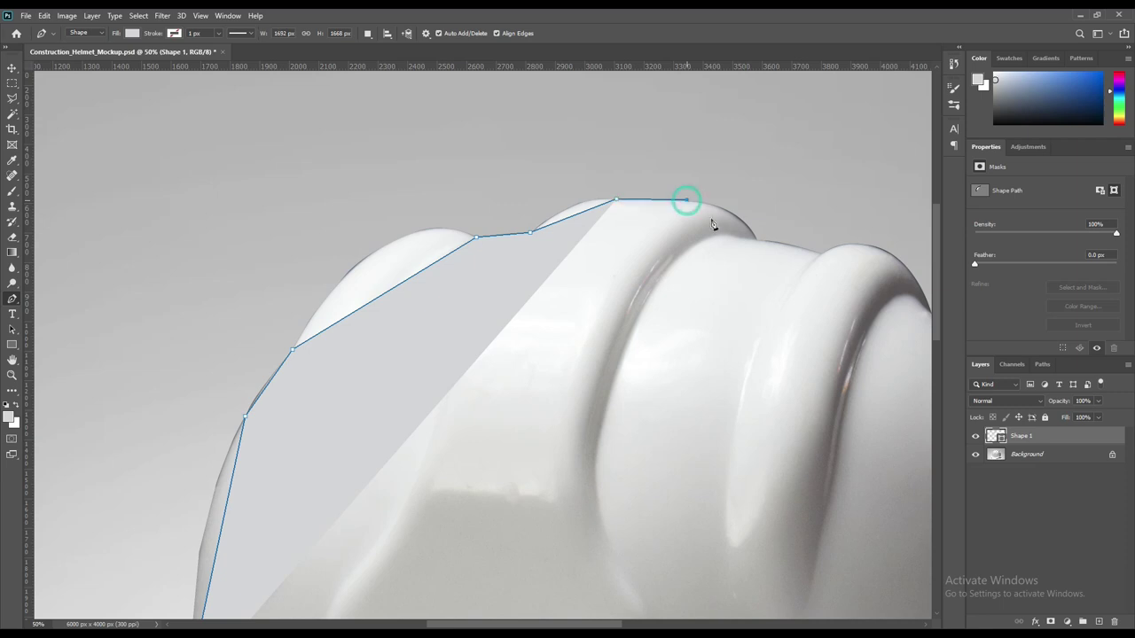
{"action": "left_click", "coordinate": [756, 240]}
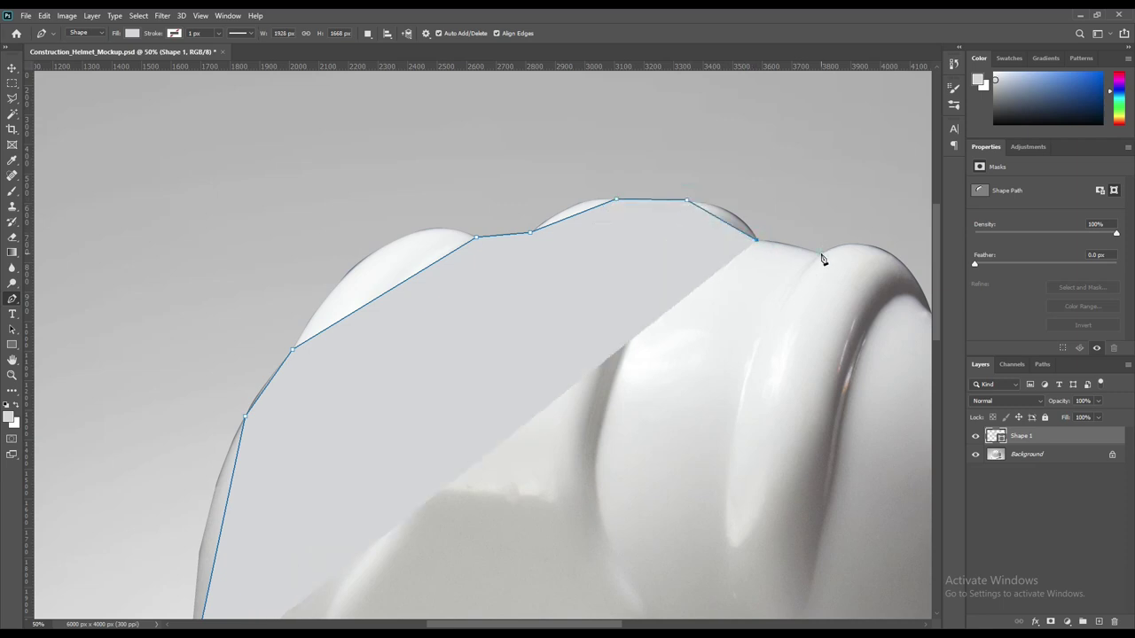
{"action": "left_click", "coordinate": [821, 253]}
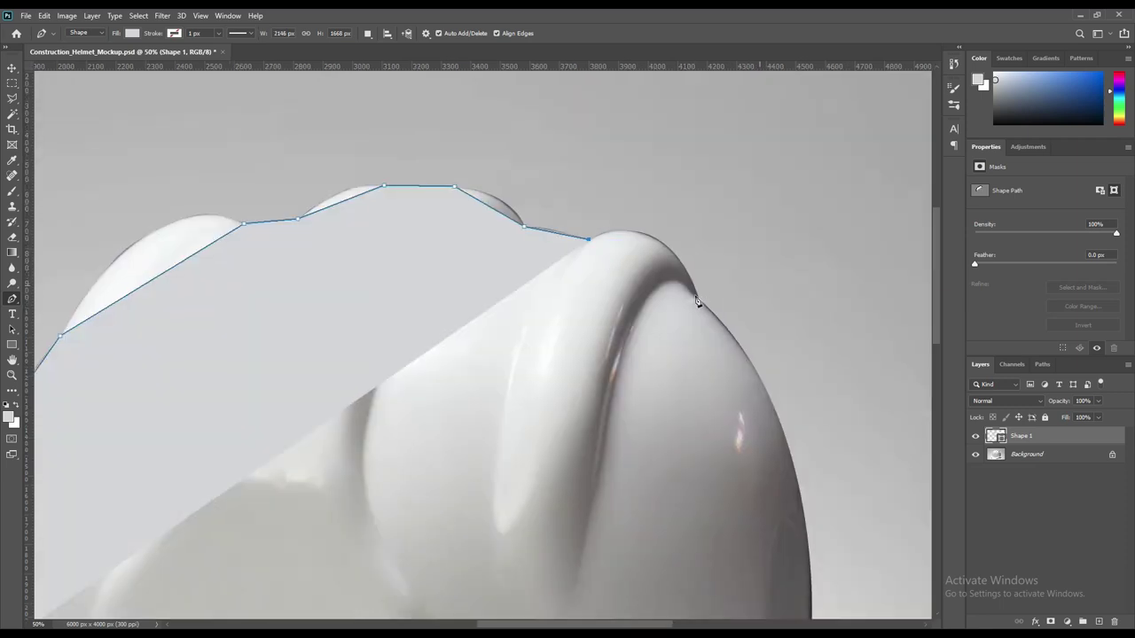
{"action": "left_click", "coordinate": [697, 302]}
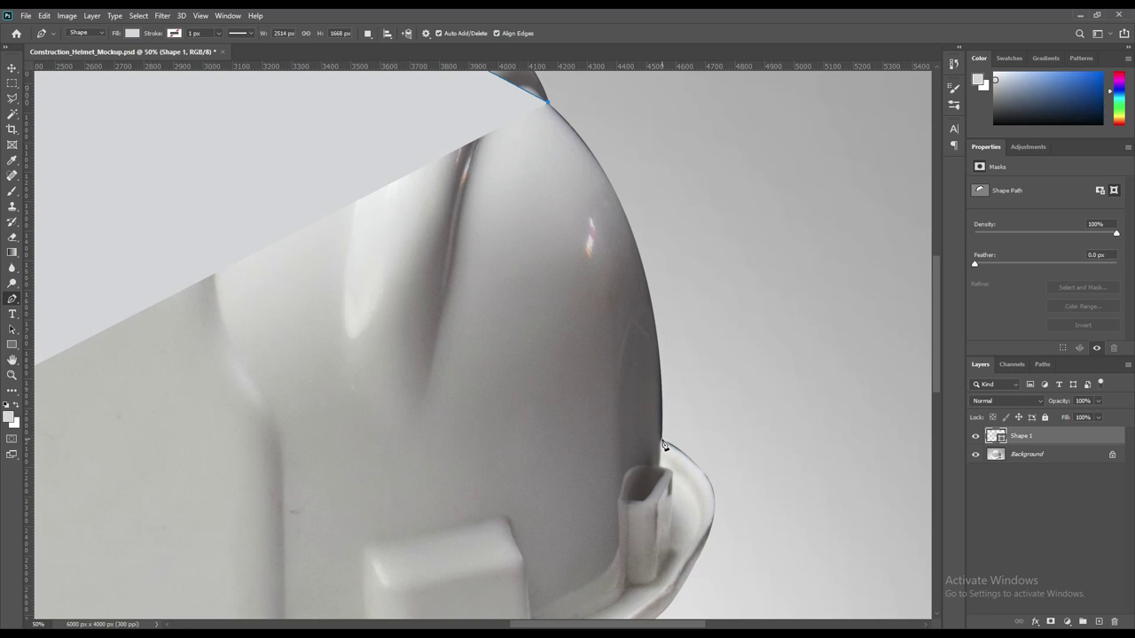
Step: Trace around the brim and close the shape at the starting point
{"action": "left_click", "coordinate": [664, 446]}
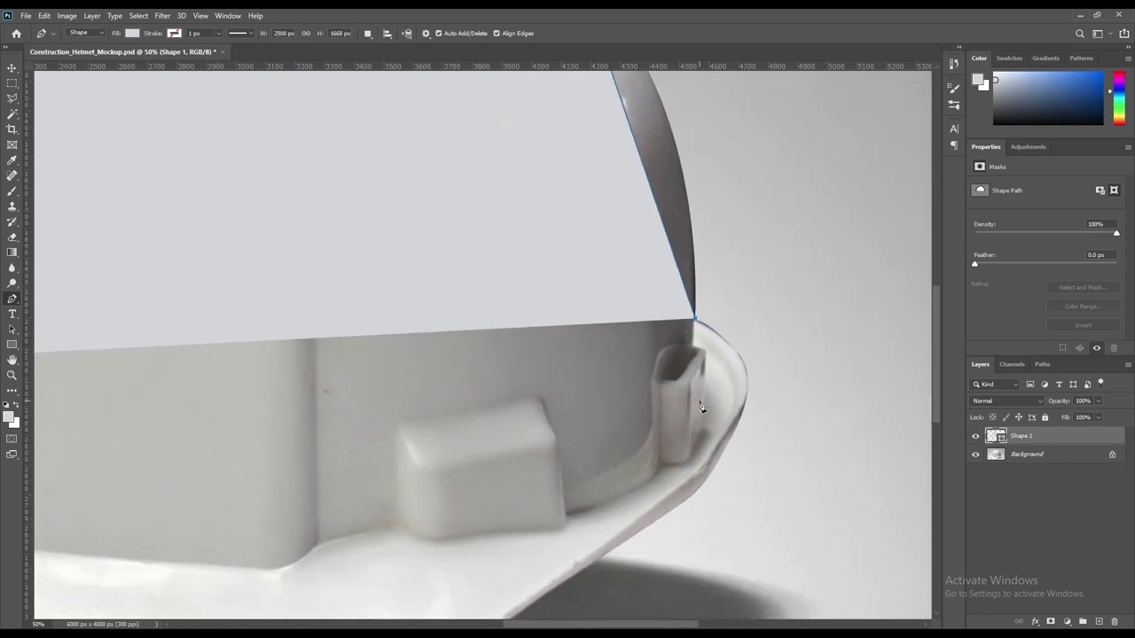
{"action": "left_click", "coordinate": [725, 446]}
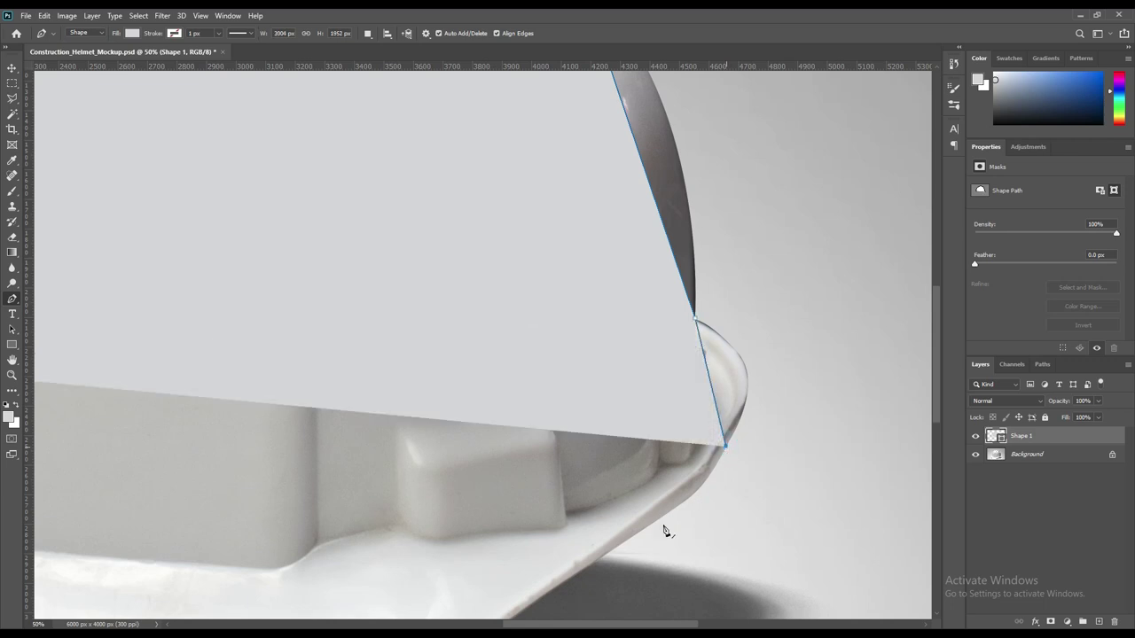
{"action": "left_click_drag", "start_coordinate": [601, 540], "coordinate": [753, 384]}
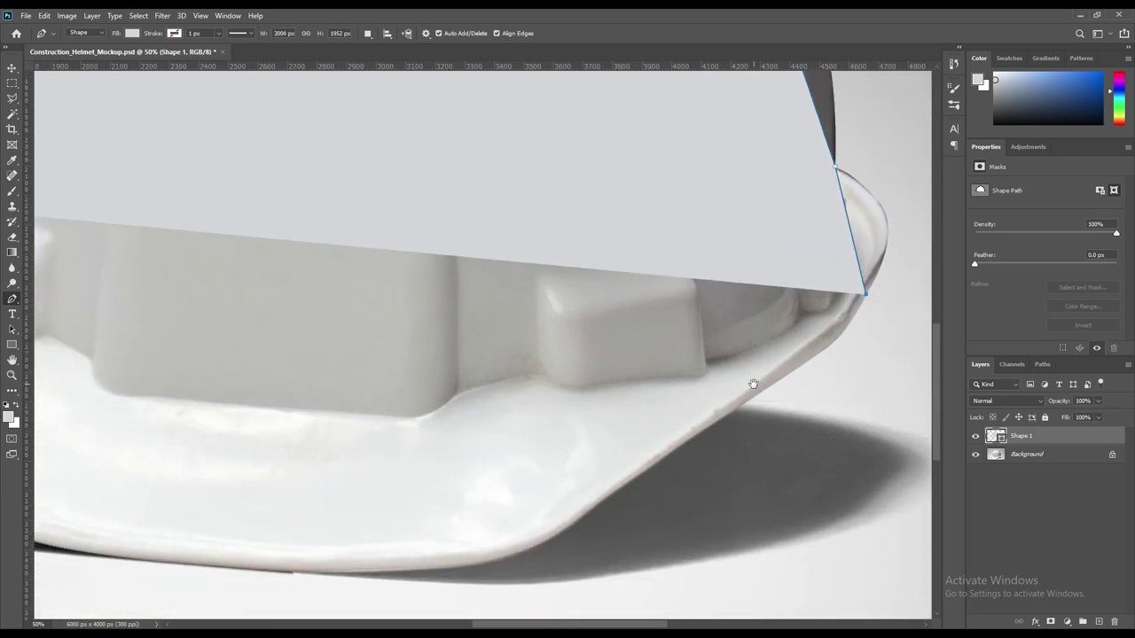
{"action": "left_click", "coordinate": [591, 508]}
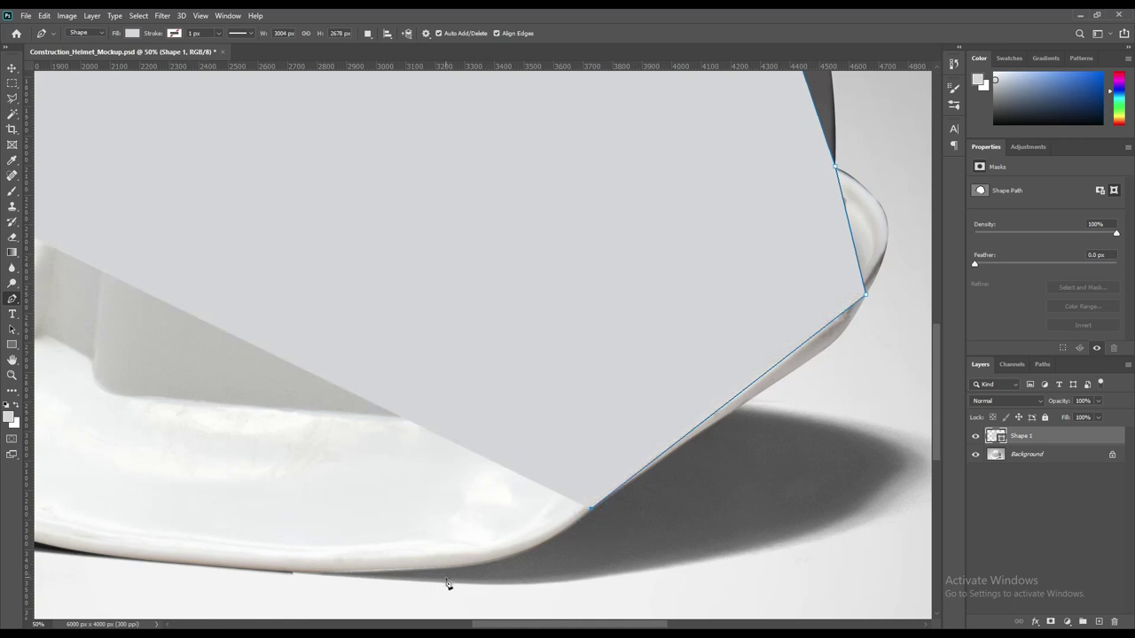
{"action": "left_click", "coordinate": [292, 572]}
{"action": "left_click_drag", "start_coordinate": [254, 526], "coordinate": [659, 535]}
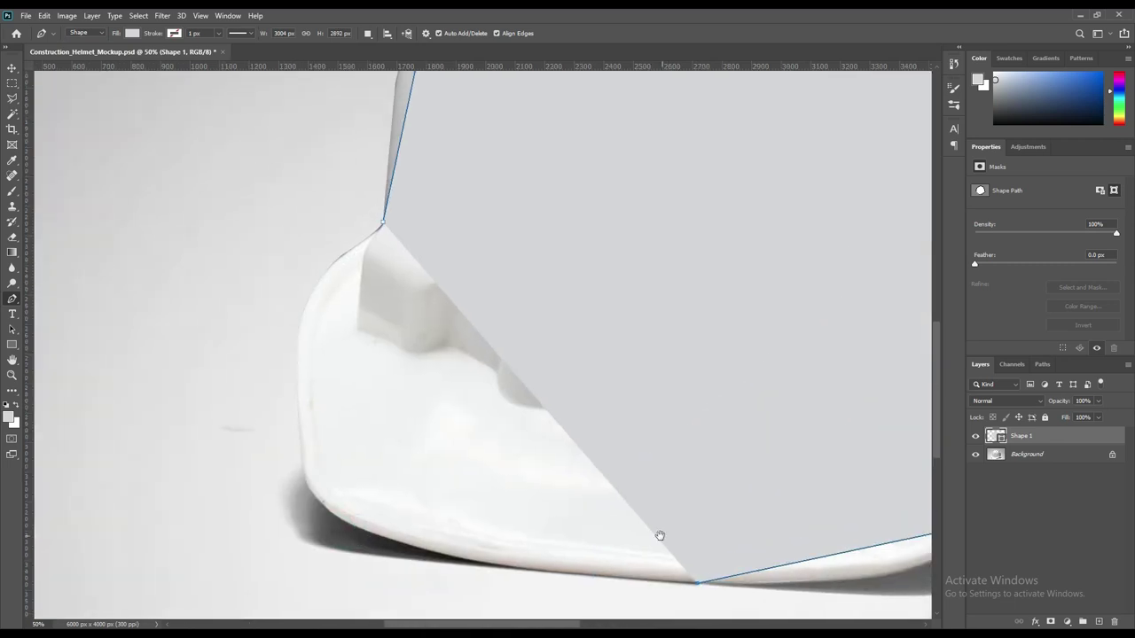
{"action": "left_click", "coordinate": [483, 563]}
{"action": "left_click", "coordinate": [300, 438]}
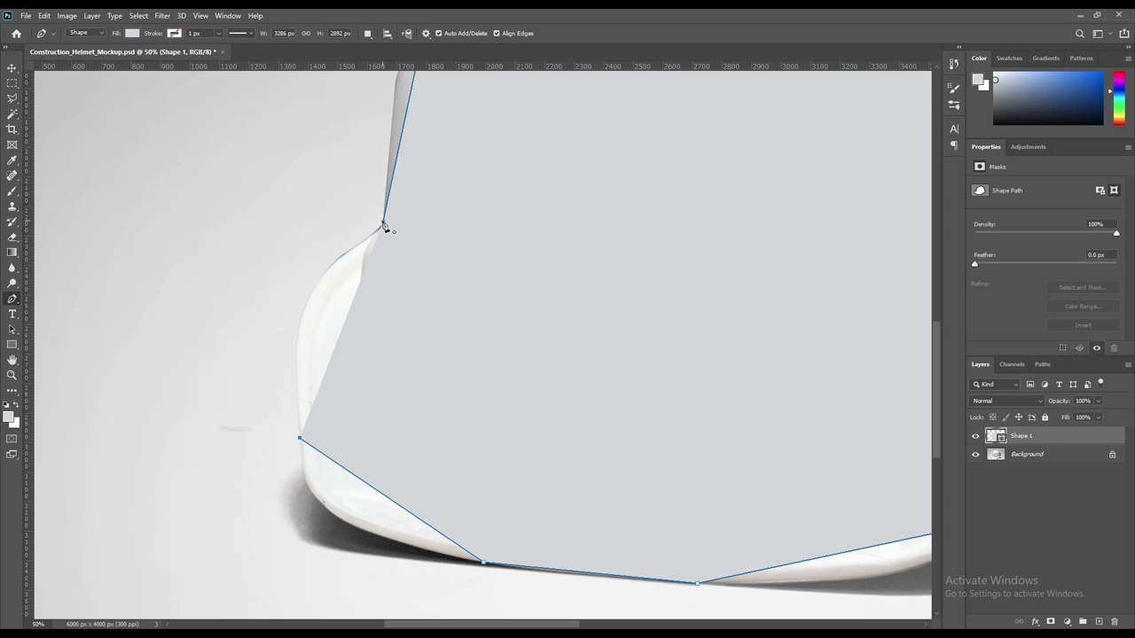
{"action": "left_click", "coordinate": [347, 252]}
{"action": "left_click", "coordinate": [383, 222]}
Step: Set Shape 1 to 0% opacity and add curved anchors around the brim's left corner
{"action": "key", "text": "0"}
{"action": "key", "text": "0"}
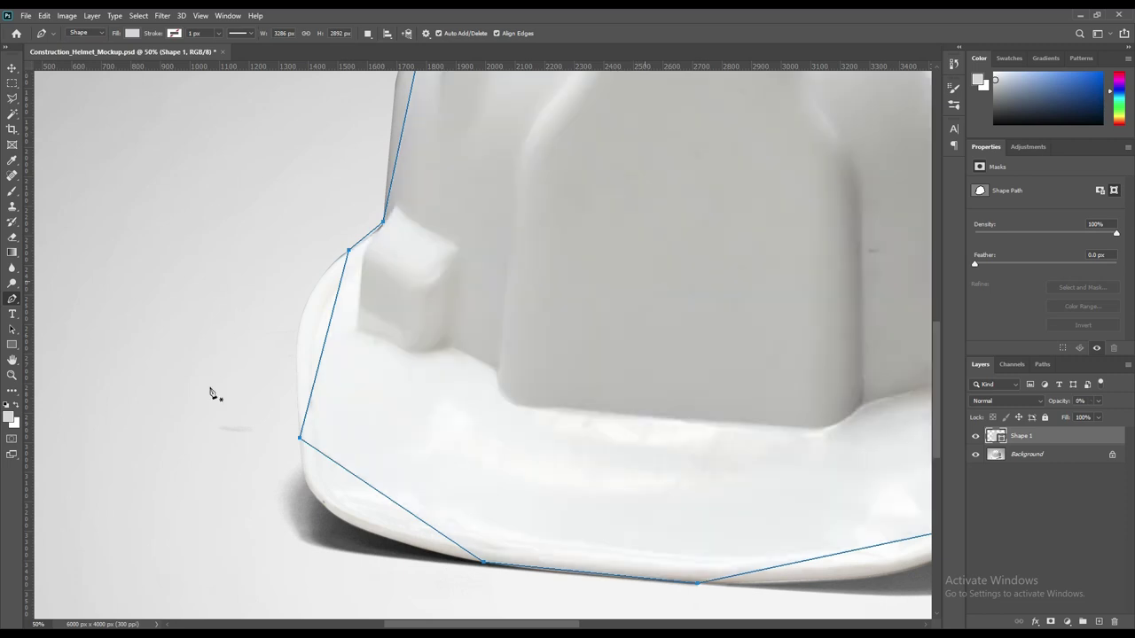
{"action": "right_click", "coordinate": [12, 298]}
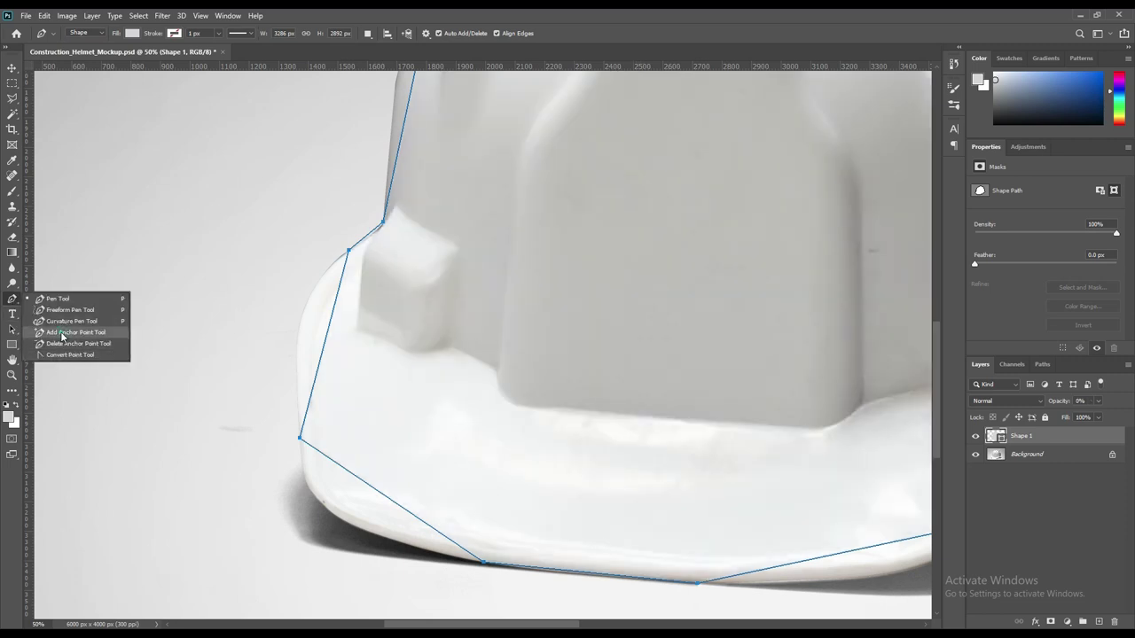
{"action": "left_click", "coordinate": [62, 332]}
{"action": "left_click", "coordinate": [376, 229]}
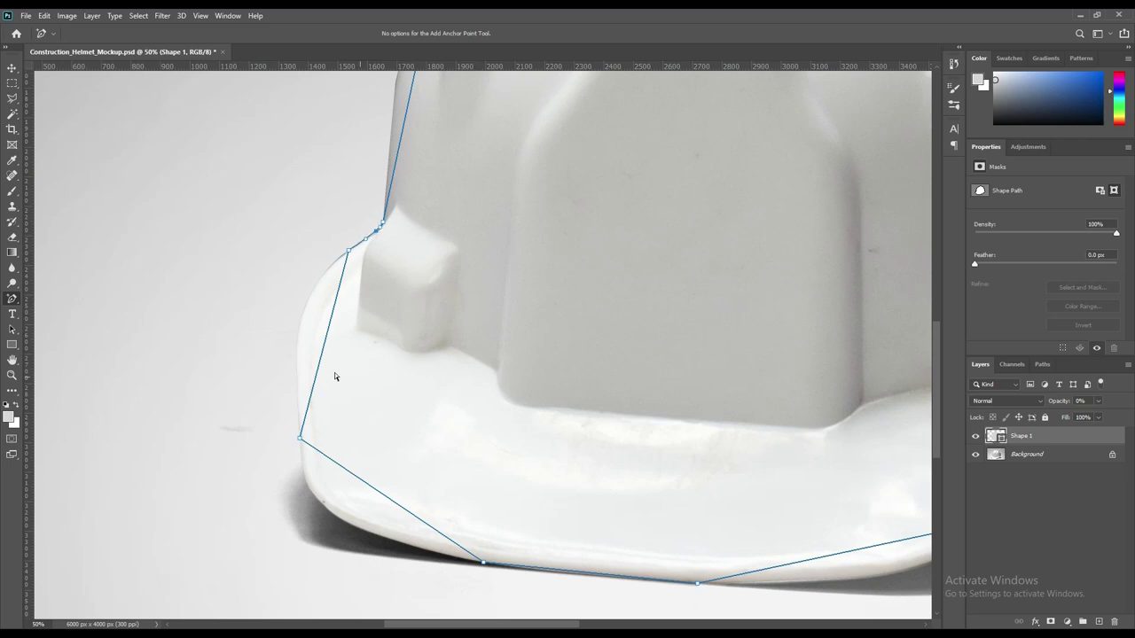
{"action": "left_click", "coordinate": [333, 318]}
{"action": "left_click_drag", "start_coordinate": [333, 319], "coordinate": [303, 310]}
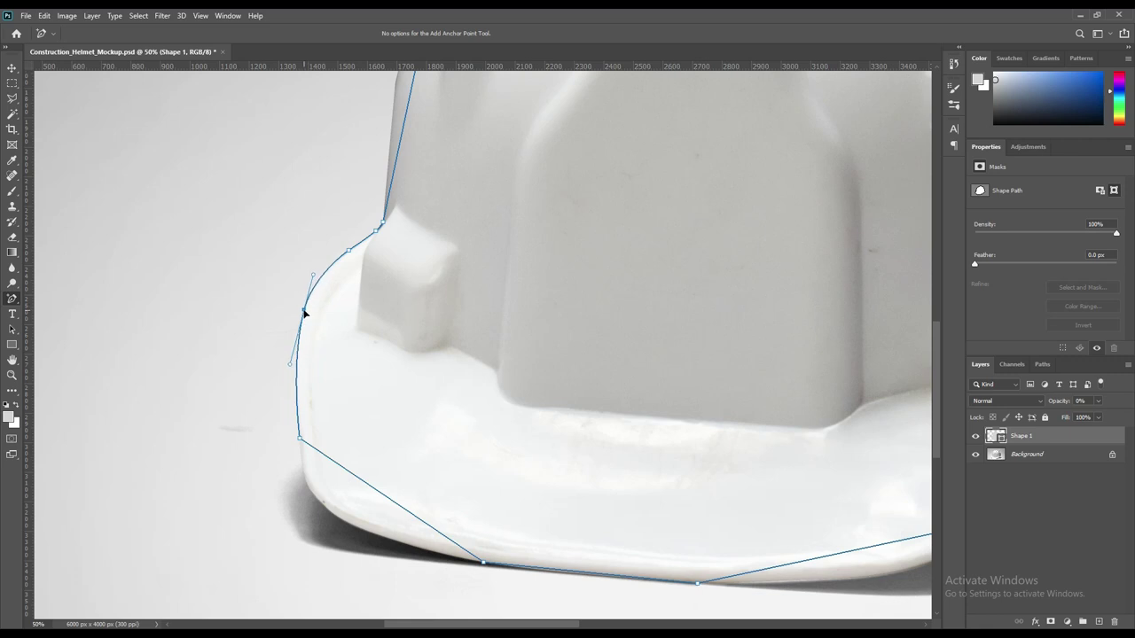
{"action": "left_click_drag", "start_coordinate": [379, 496], "coordinate": [340, 523]}
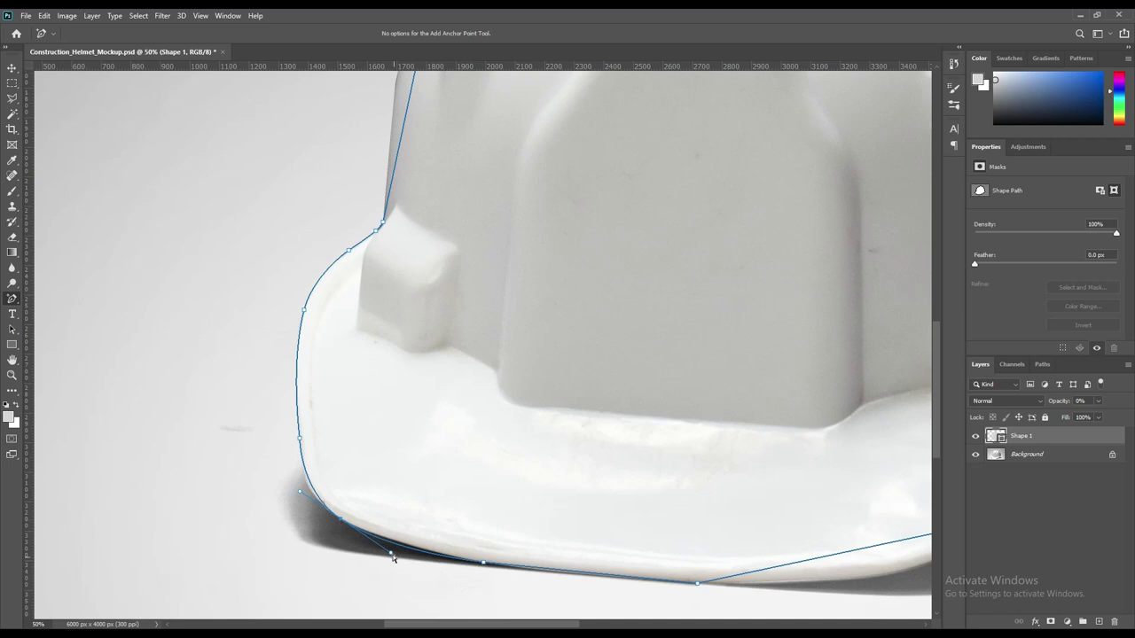
{"action": "left_click_drag", "start_coordinate": [392, 557], "coordinate": [398, 553]}
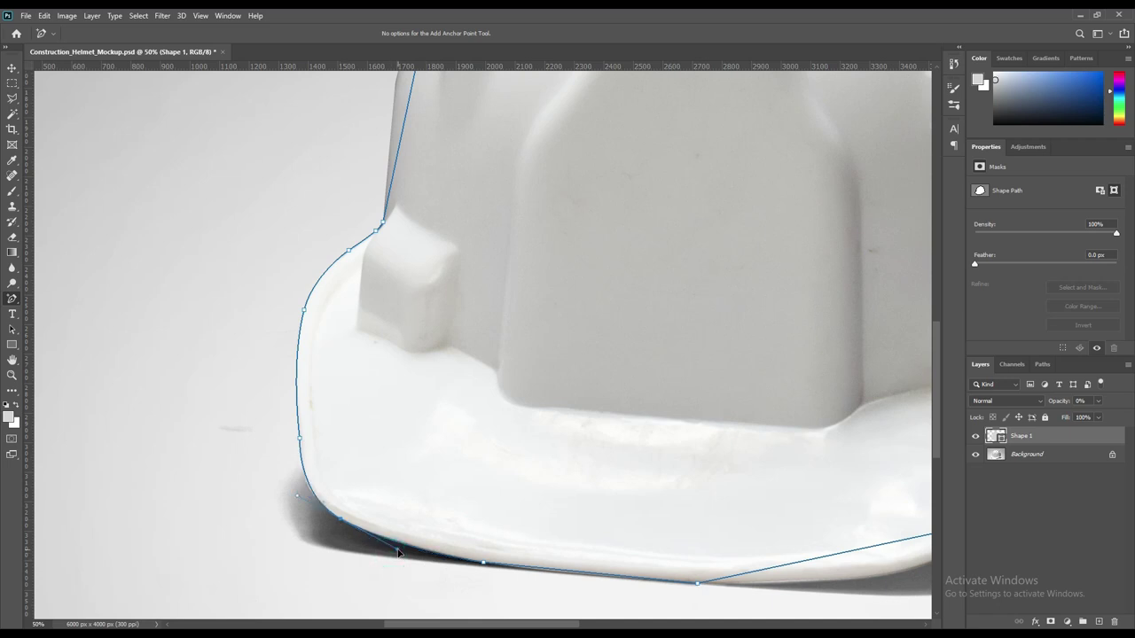
Step: Add and bend anchors along the bottom and right brim edges so the path hugs them
{"action": "left_click", "coordinate": [310, 483]}
{"action": "left_click", "coordinate": [575, 574]}
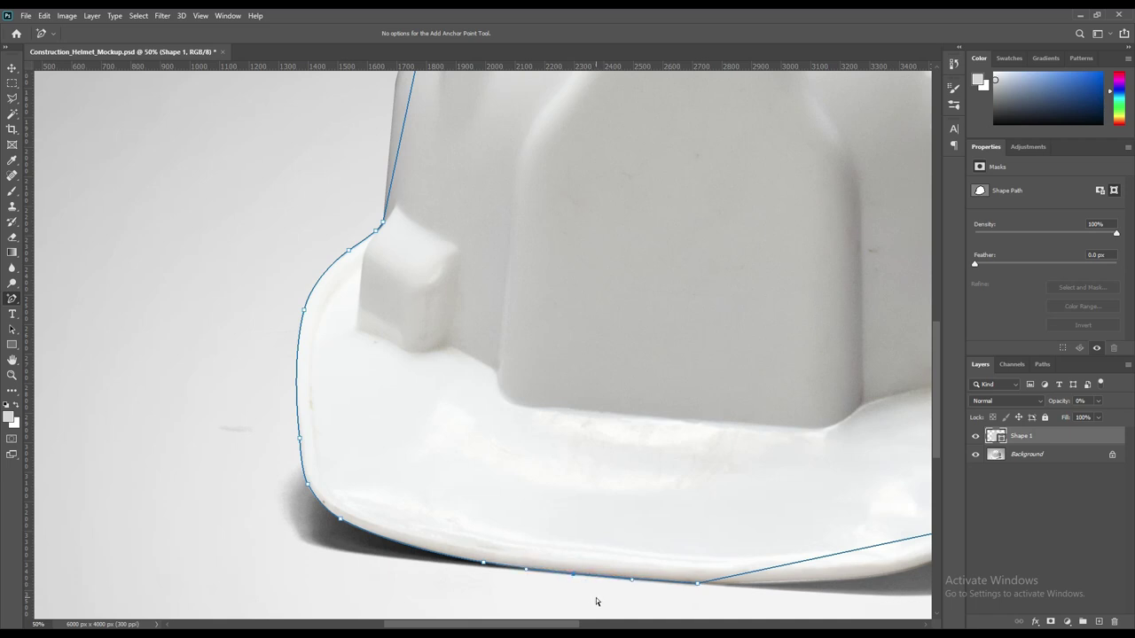
{"action": "scroll", "coordinate": [692, 562], "scroll_direction": "right", "scroll_amount": 3}
{"action": "scroll", "coordinate": [692, 561], "scroll_direction": "right", "scroll_amount": 7}
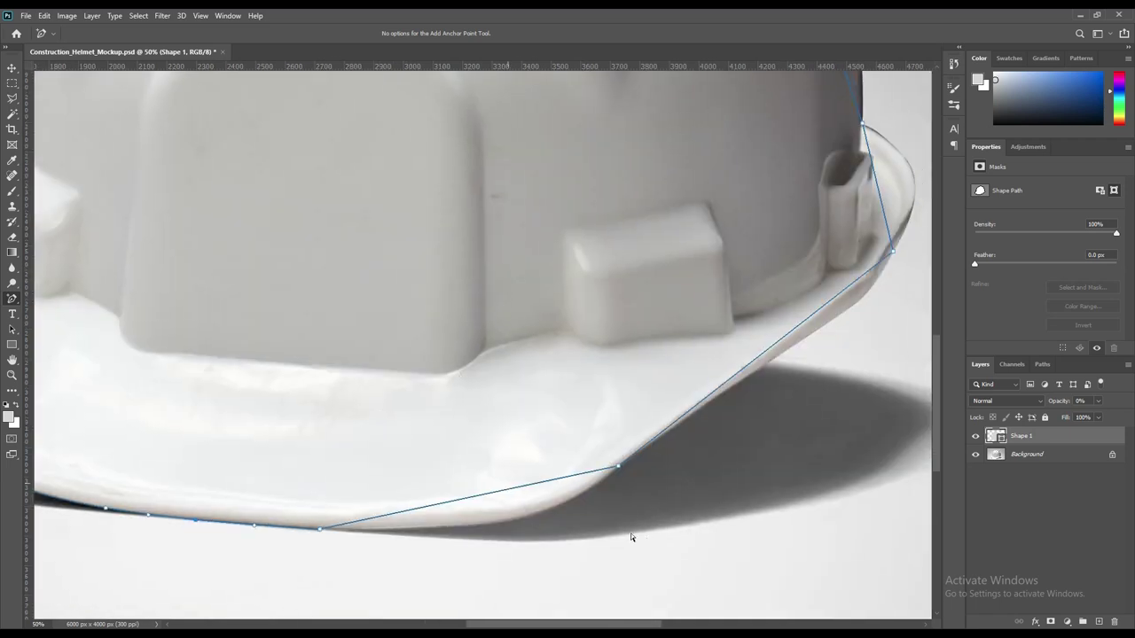
{"action": "left_click_drag", "start_coordinate": [521, 494], "coordinate": [521, 522]}
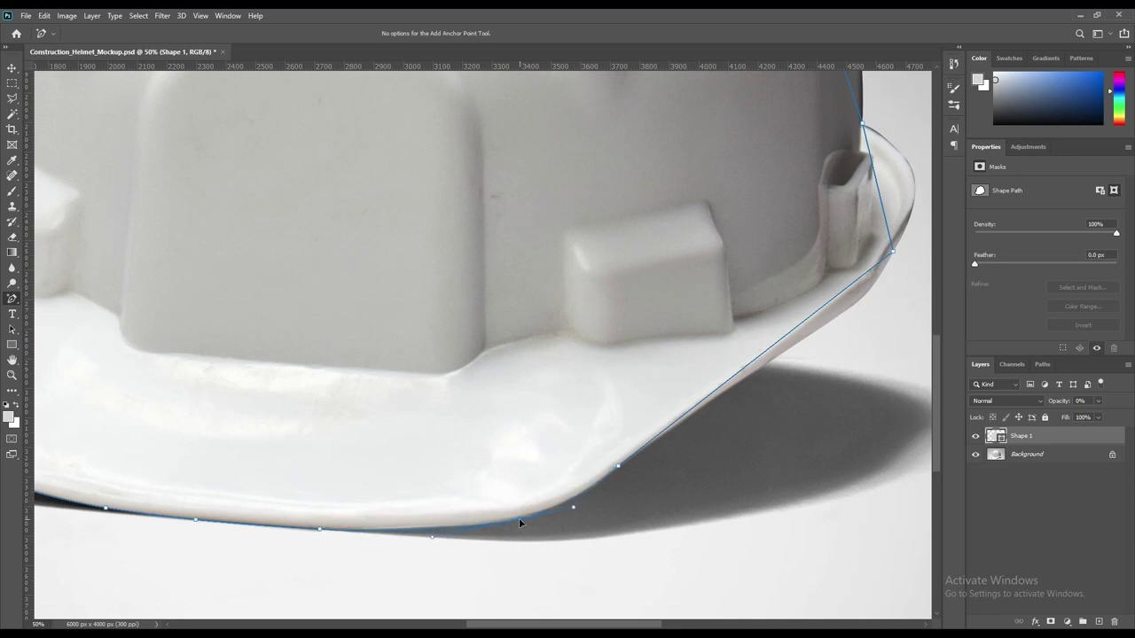
{"action": "left_click", "coordinate": [423, 530]}
{"action": "left_click", "coordinate": [612, 479]}
{"action": "left_click_drag", "start_coordinate": [846, 293], "coordinate": [859, 303]}
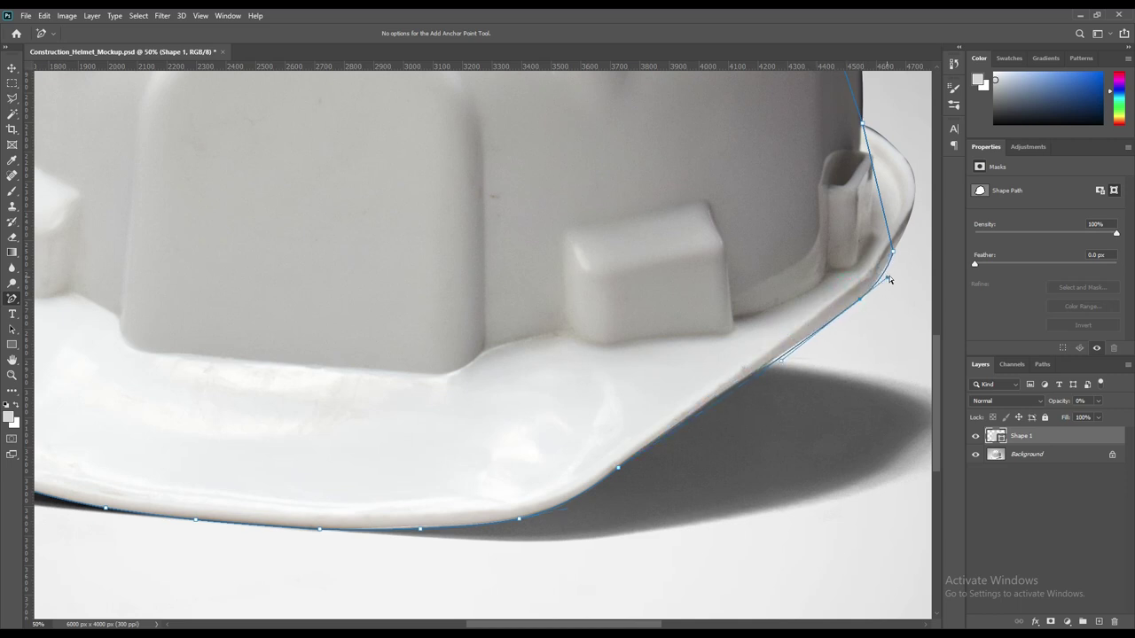
{"action": "left_click_drag", "start_coordinate": [886, 280], "coordinate": [880, 282]}
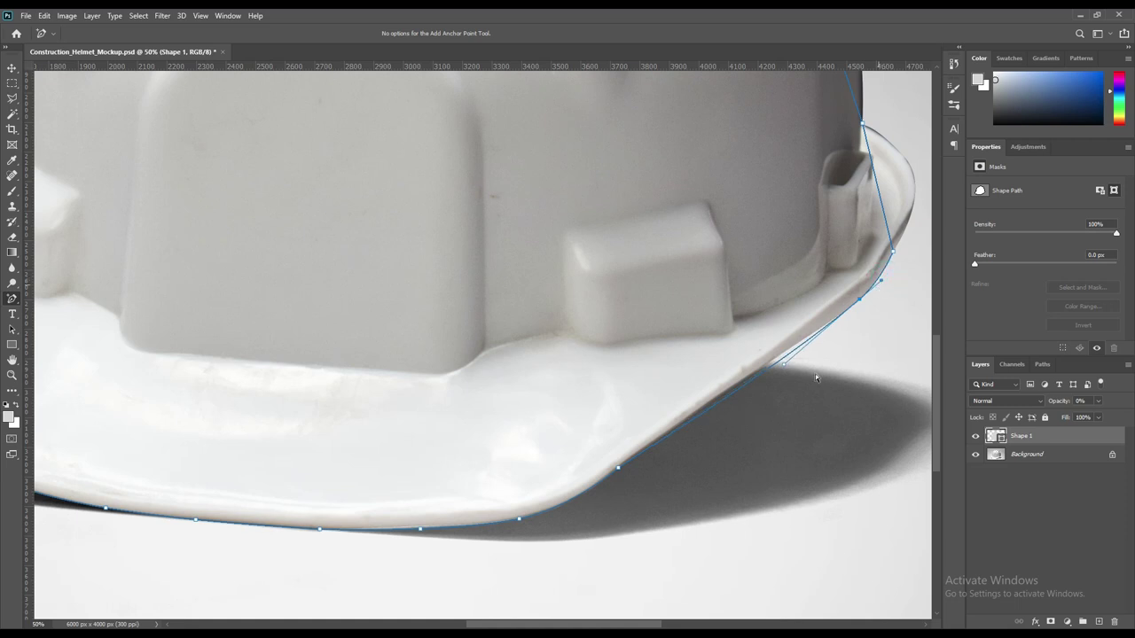
{"action": "left_click", "coordinate": [757, 374]}
Step: Add and curve anchors so the path follows the helmet's lower-right brim and right edge
{"action": "left_click", "coordinate": [637, 455]}
{"action": "left_click_drag", "start_coordinate": [797, 148], "coordinate": [649, 341]}
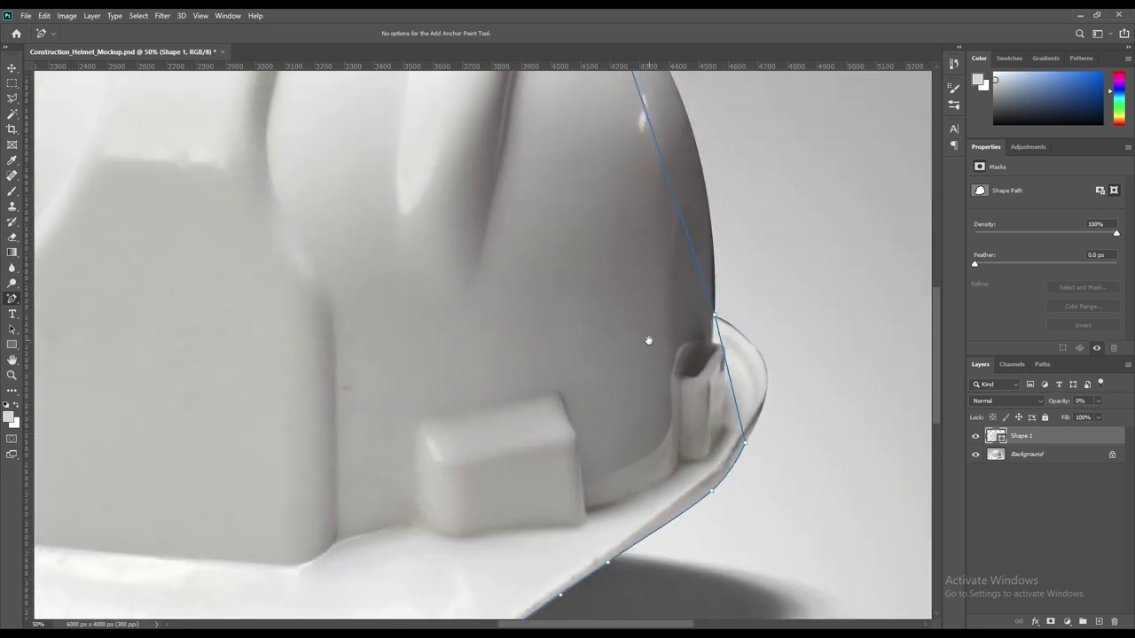
{"action": "left_click_drag", "start_coordinate": [728, 371], "coordinate": [766, 372]}
{"action": "left_click_drag", "start_coordinate": [759, 424], "coordinate": [765, 429]}
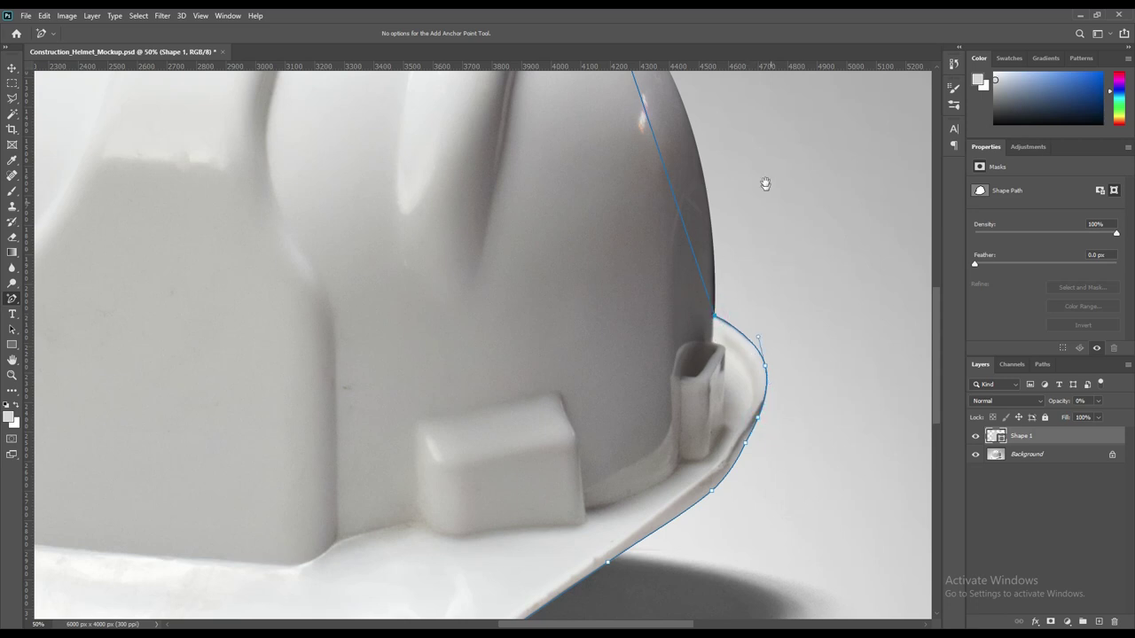
{"action": "left_click_drag", "start_coordinate": [765, 182], "coordinate": [740, 352]}
{"action": "mouse_move", "coordinate": [634, 325]}
{"action": "left_mouse_down"}
{"action": "mouse_move", "coordinate": [668, 312]}
{"action": "mouse_move", "coordinate": [667, 302]}
{"action": "left_mouse_up"}
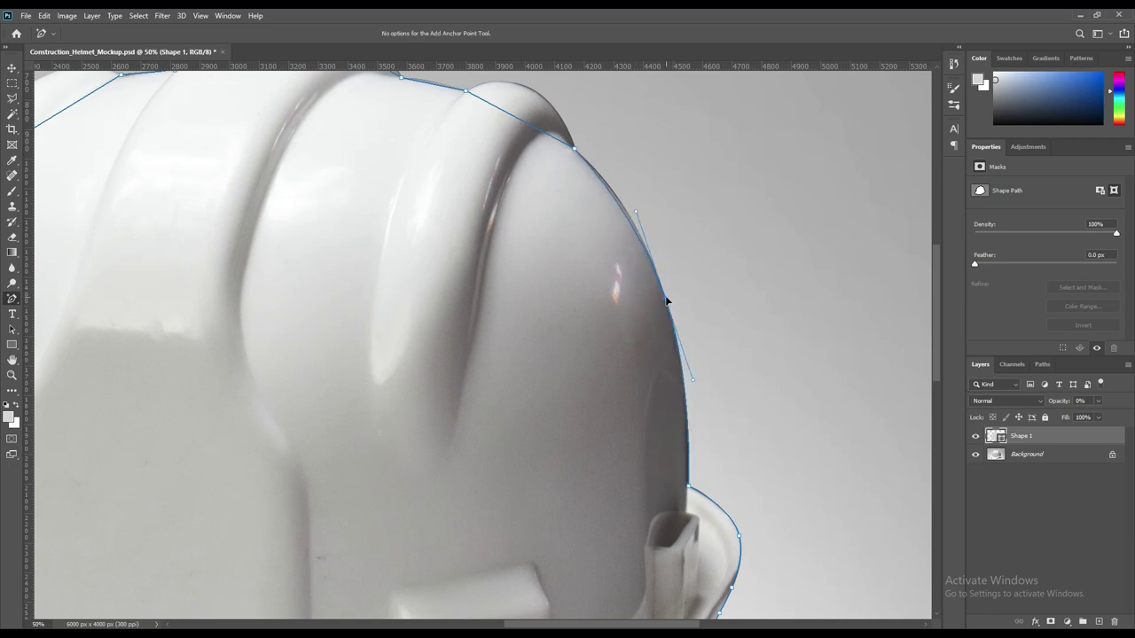
{"action": "left_click_drag", "start_coordinate": [635, 213], "coordinate": [638, 203]}
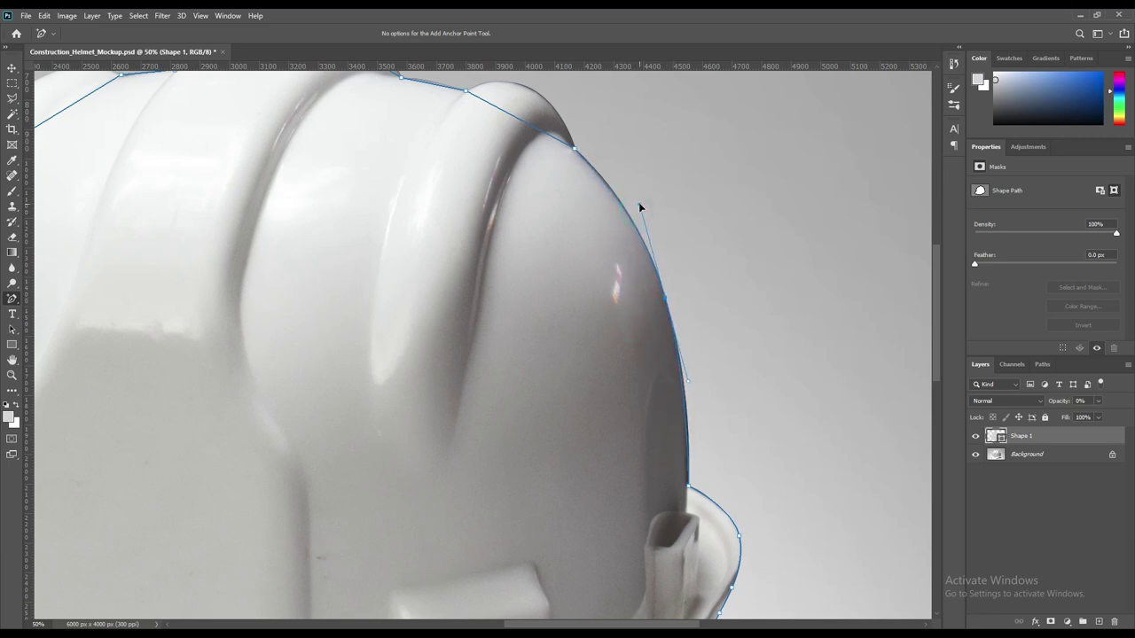
{"action": "left_click", "coordinate": [686, 404]}
Step: Add and nudge anchors so the path follows the helmet's ridged top and bumps
{"action": "left_click_drag", "start_coordinate": [502, 230], "coordinate": [542, 433]}
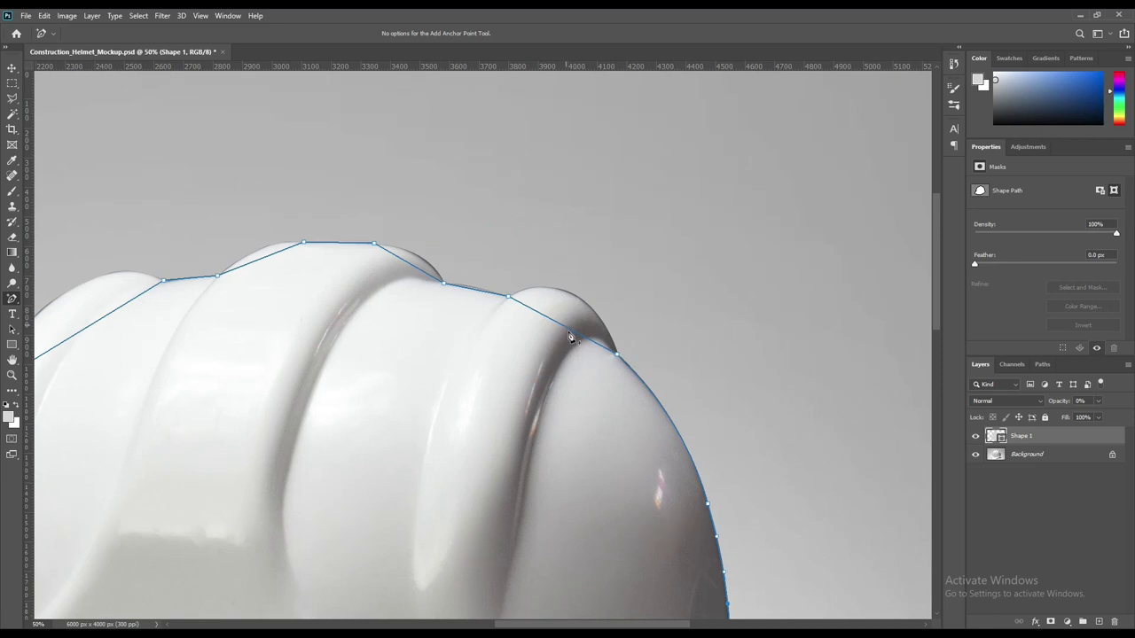
{"action": "left_click_drag", "start_coordinate": [572, 329], "coordinate": [578, 299]}
{"action": "left_click", "coordinate": [539, 289]}
{"action": "left_click", "coordinate": [471, 289]}
{"action": "left_click", "coordinate": [413, 265]}
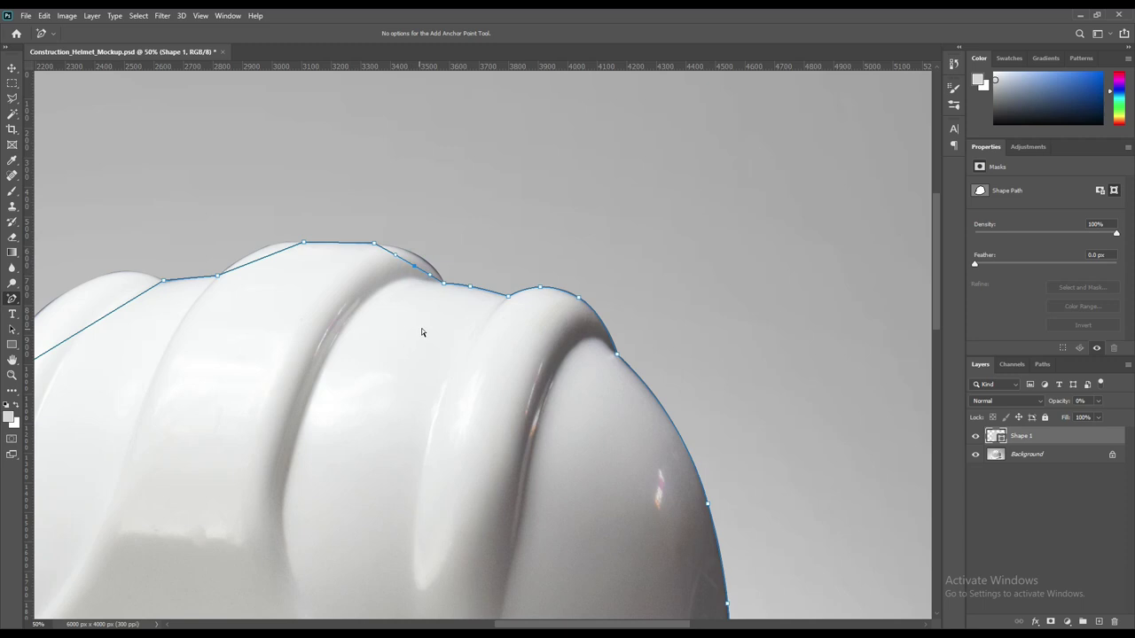
{"action": "key", "text": "Up"}
{"action": "key", "text": "Up"}
{"action": "key", "text": "Up"}
{"action": "key", "text": "Right"}
{"action": "key", "text": "Right"}
{"action": "key", "text": "Right"}
{"action": "key", "text": "Up"}
{"action": "key", "text": "Up"}
{"action": "key", "text": "Up"}
{"action": "left_click", "coordinate": [258, 261]}
{"action": "key", "text": "Up"}
{"action": "key", "text": "Up"}
{"action": "key", "text": "Up"}
{"action": "key", "text": "Up"}
{"action": "key", "text": "Up"}
{"action": "key", "text": "Up"}
{"action": "key", "text": "Right"}
{"action": "key", "text": "Right"}
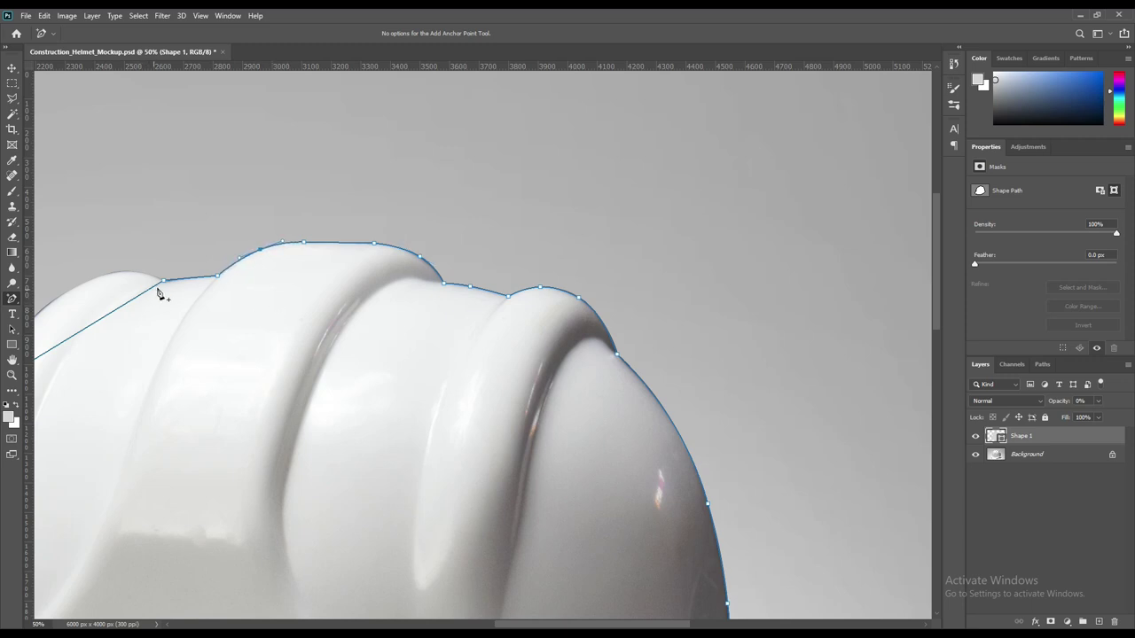
{"action": "left_click", "coordinate": [163, 281]}
{"action": "left_click", "coordinate": [181, 279]}
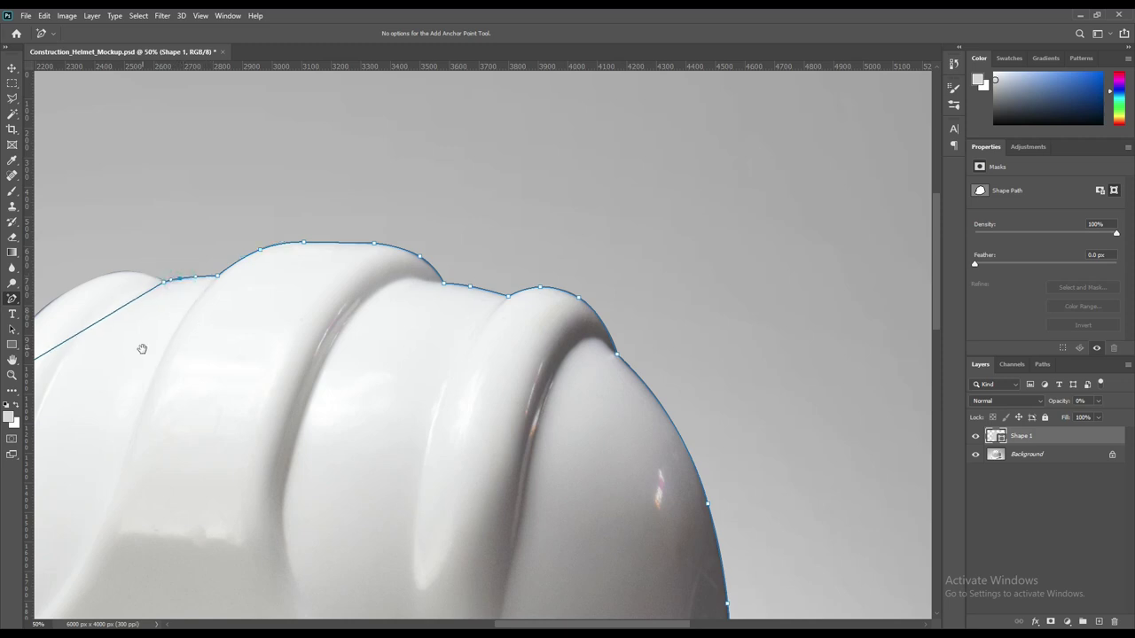
Step: Add and curve anchors along the helmet's upper-left and left edges
{"action": "left_click_drag", "start_coordinate": [142, 348], "coordinate": [372, 330]}
{"action": "left_click_drag", "start_coordinate": [333, 306], "coordinate": [303, 271]}
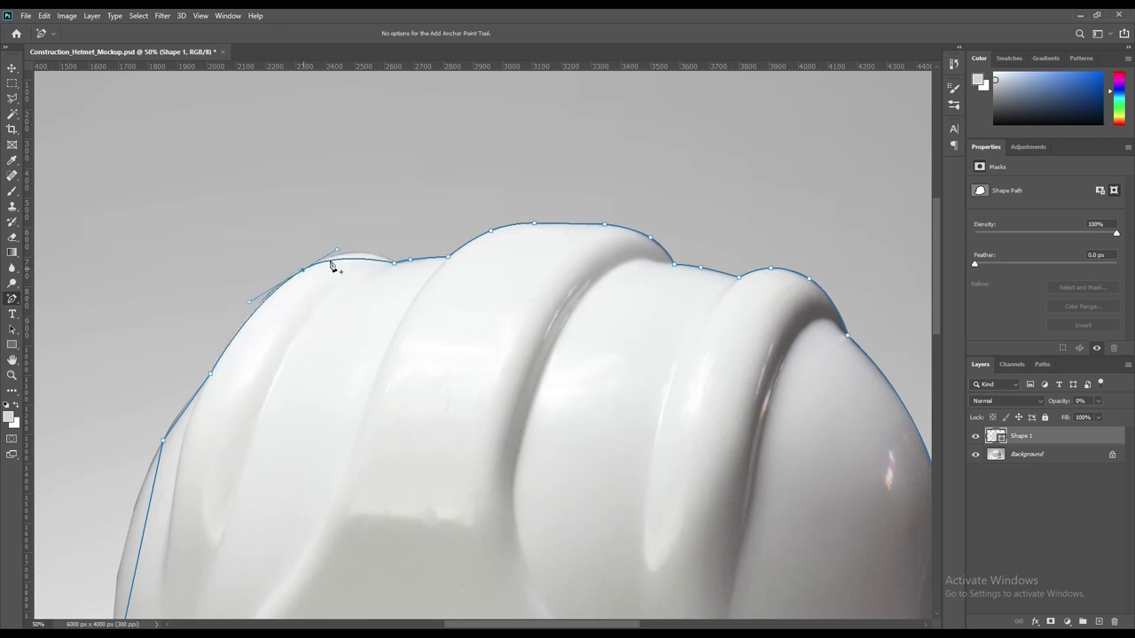
{"action": "left_click_drag", "start_coordinate": [337, 251], "coordinate": [357, 238]}
{"action": "left_click", "coordinate": [275, 288]}
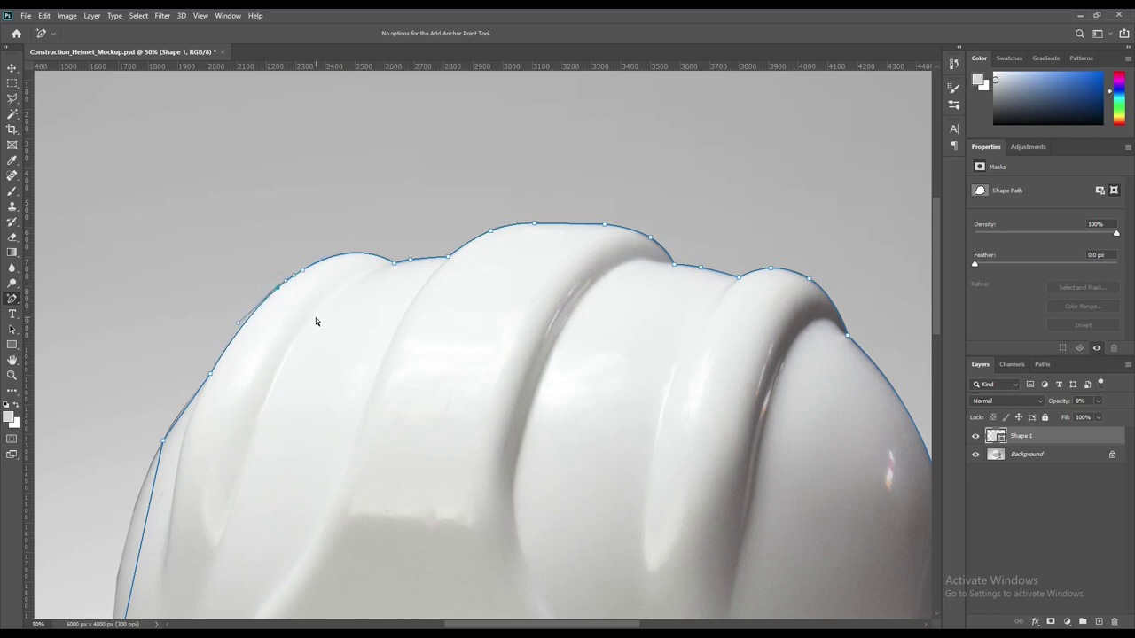
{"action": "left_click", "coordinate": [187, 405]}
{"action": "left_click_drag", "start_coordinate": [216, 522], "coordinate": [361, 351]}
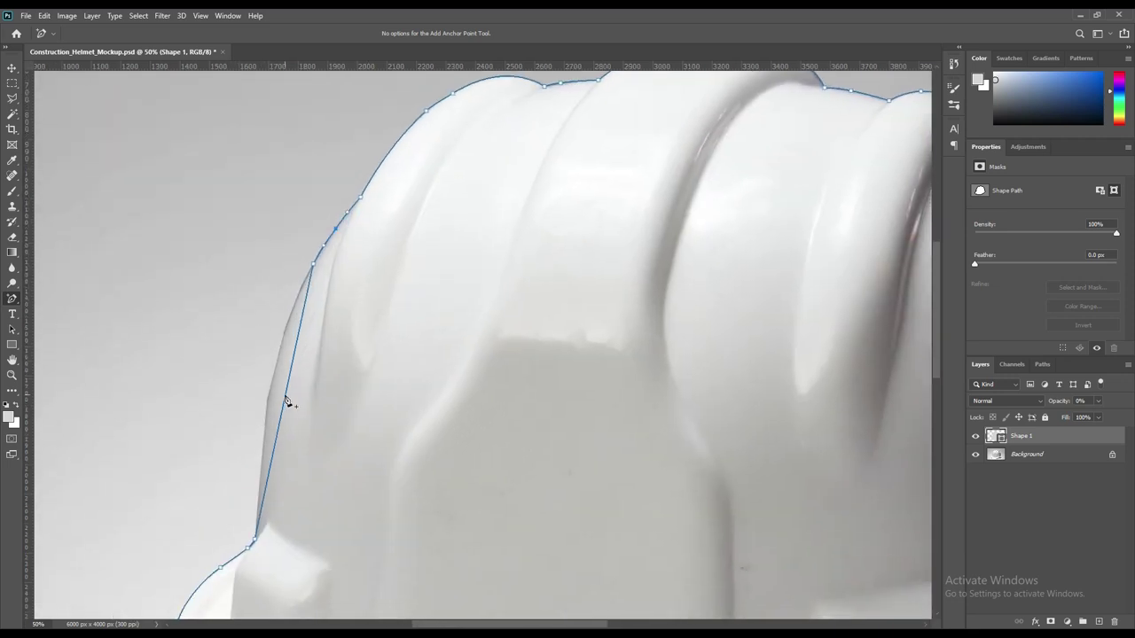
{"action": "left_click_drag", "start_coordinate": [281, 399], "coordinate": [268, 403]}
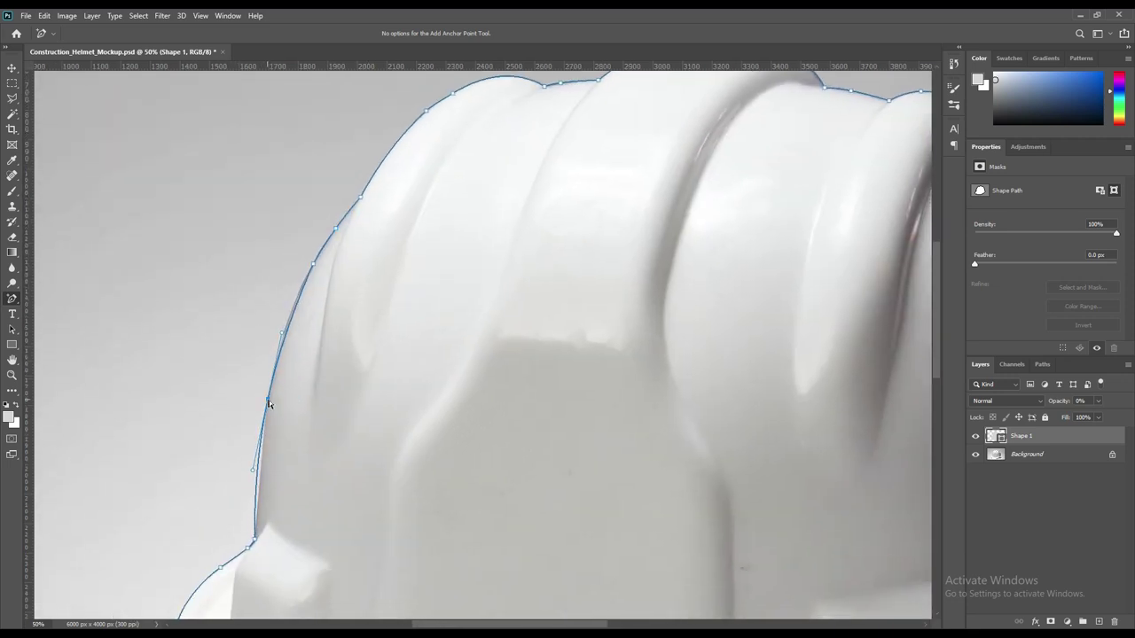
{"action": "left_click", "coordinate": [290, 318]}
{"action": "left_click", "coordinate": [260, 467]}
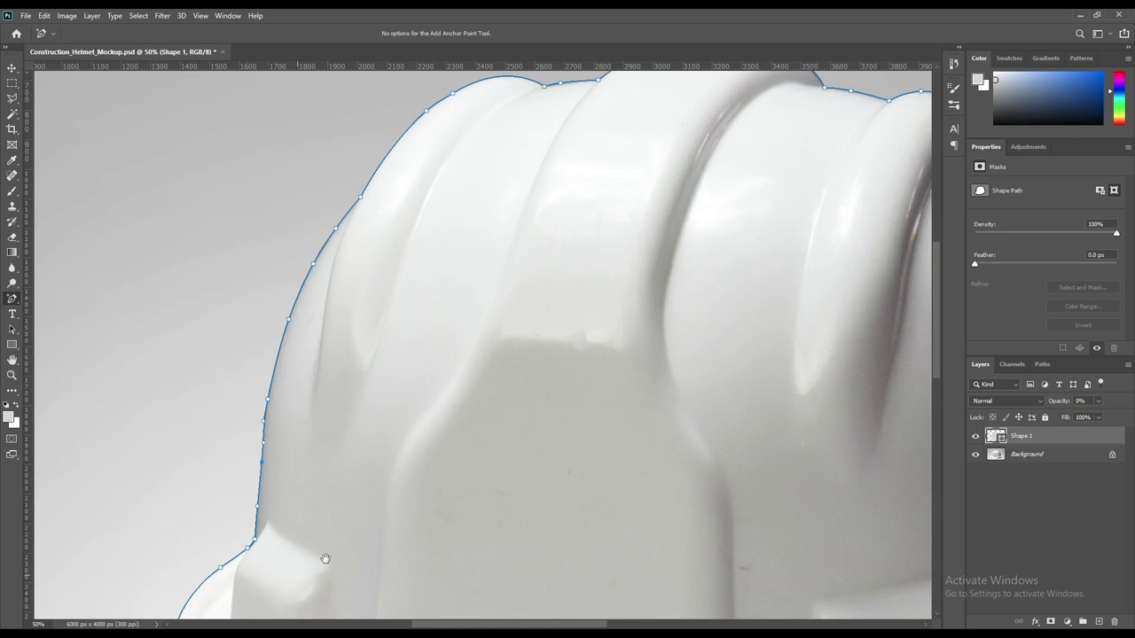
Step: Pan around the helmet and fit the whole image on screen
{"action": "mouse_move", "coordinate": [377, 530]}
{"action": "left_mouse_down"}
{"action": "mouse_move", "coordinate": [371, 442]}
{"action": "mouse_move", "coordinate": [301, 502]}
{"action": "left_mouse_up"}
{"action": "left_click_drag", "start_coordinate": [393, 343], "coordinate": [282, 484]}
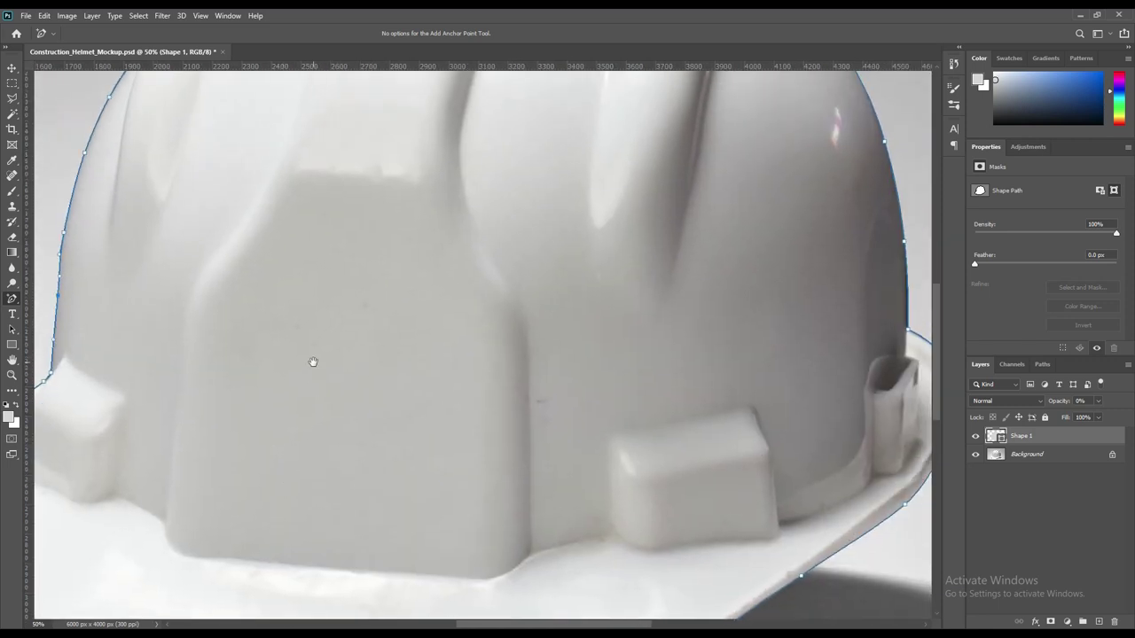
{"action": "left_click_drag", "start_coordinate": [311, 360], "coordinate": [260, 509]}
{"action": "left_click_drag", "start_coordinate": [256, 337], "coordinate": [296, 453]}
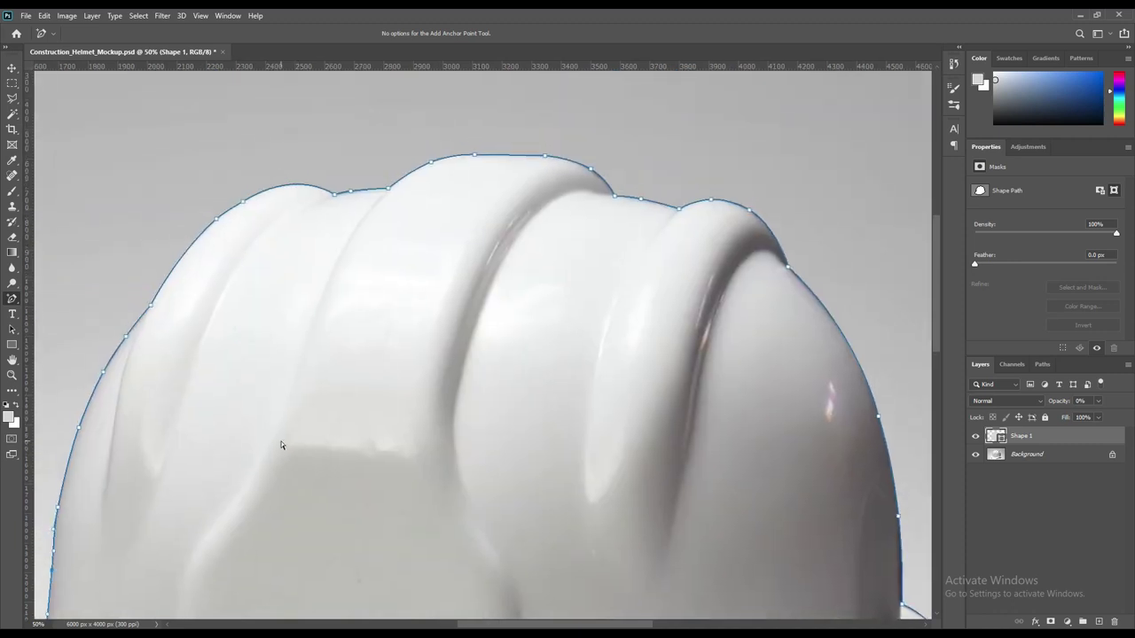
{"action": "key", "text": "ctrl+0"}
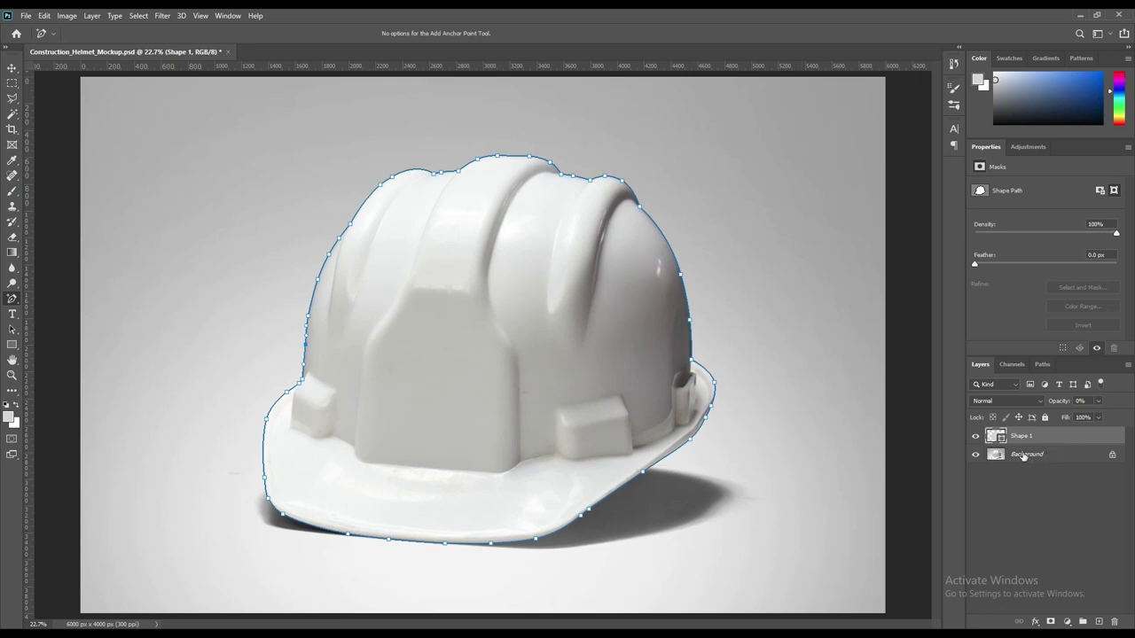
Step: Put Shape 1 into a new layer group named 'Object Id'
{"action": "left_click", "coordinate": [1020, 455]}
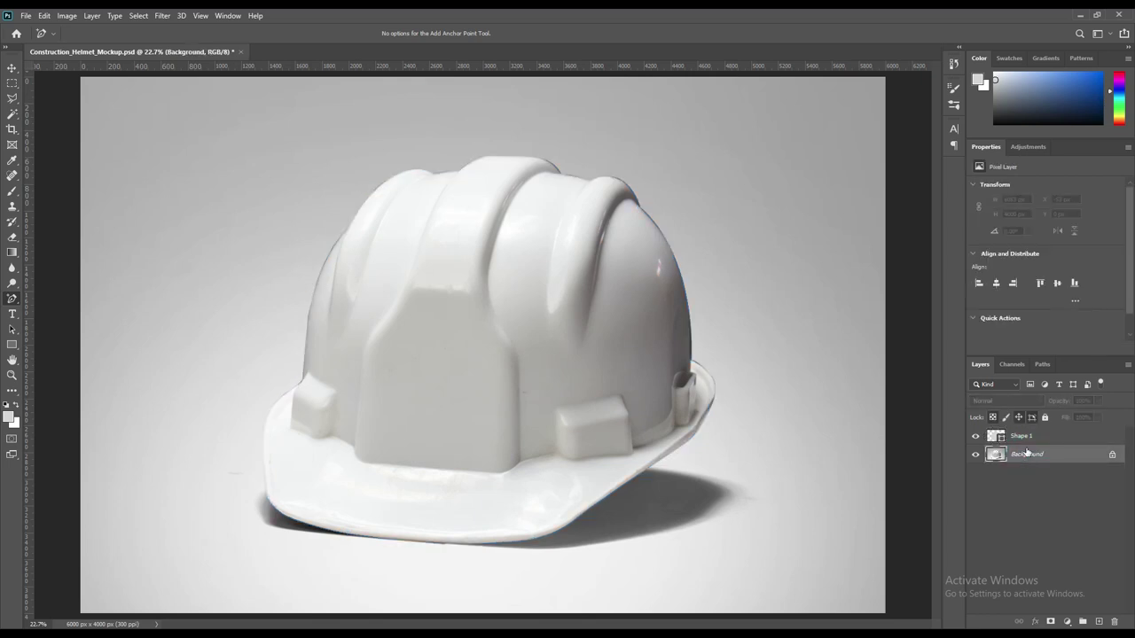
{"action": "left_click", "coordinate": [1031, 440]}
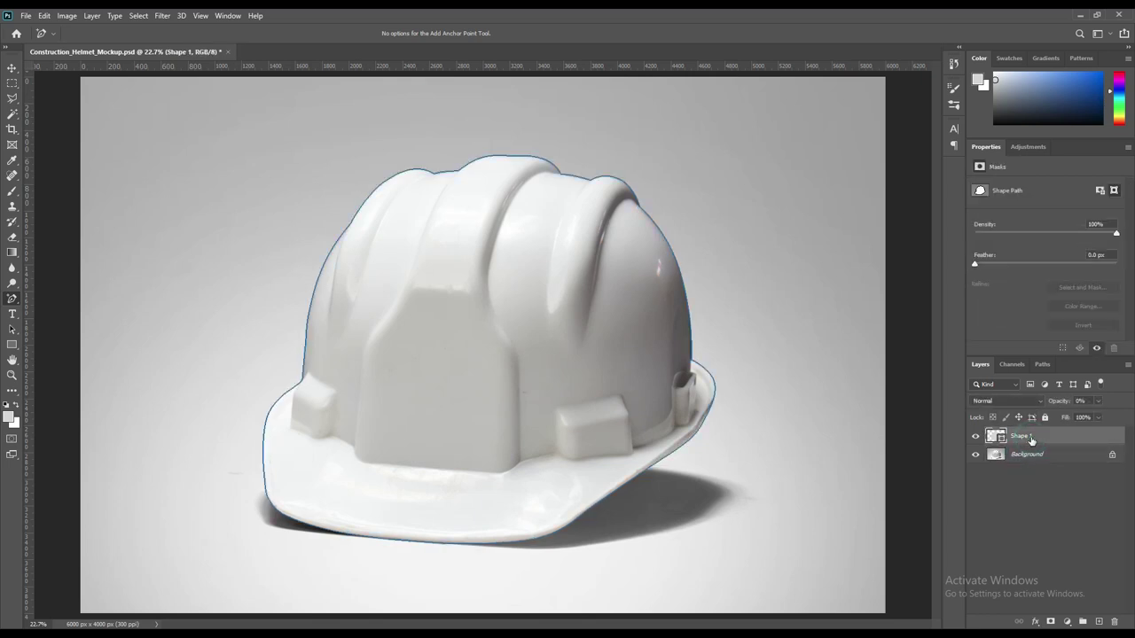
{"action": "left_click_drag", "start_coordinate": [1045, 438], "coordinate": [1082, 623]}
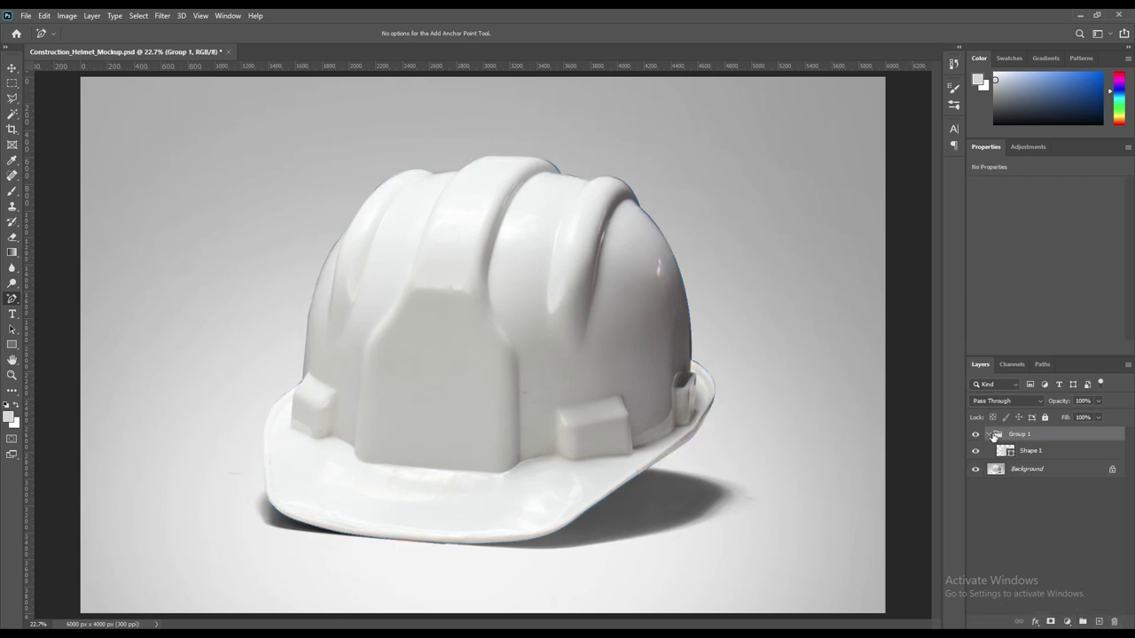
{"action": "left_click", "coordinate": [988, 434]}
{"action": "double_click", "coordinate": [1019, 436]}
{"action": "type", "text": "Object Id"}
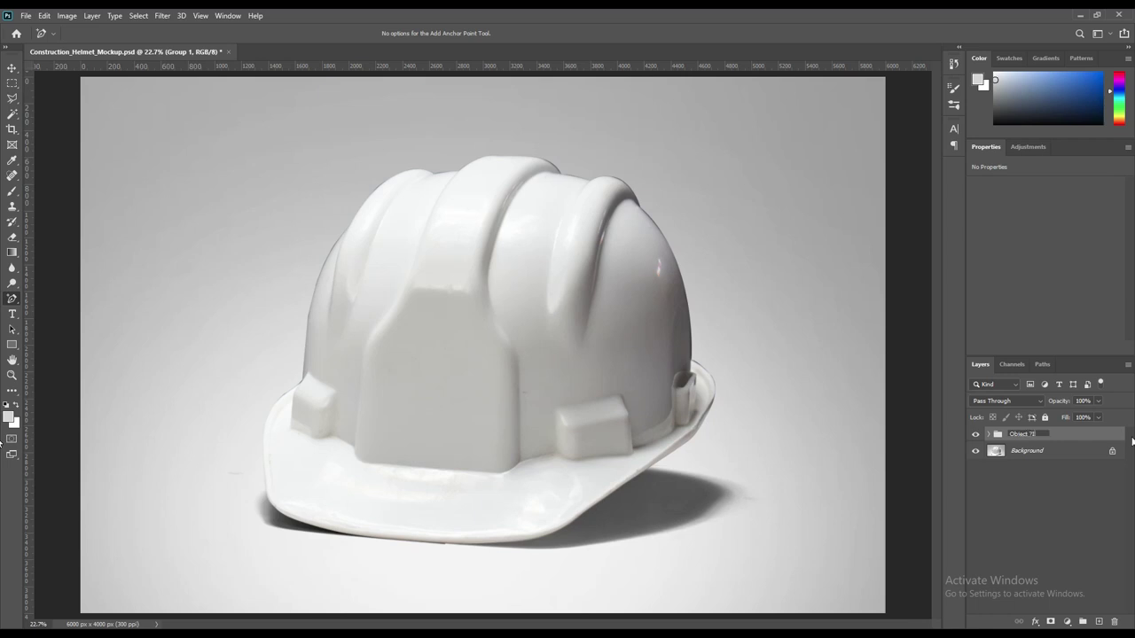
{"action": "key", "text": "Return"}
{"action": "left_click", "coordinate": [989, 434]}
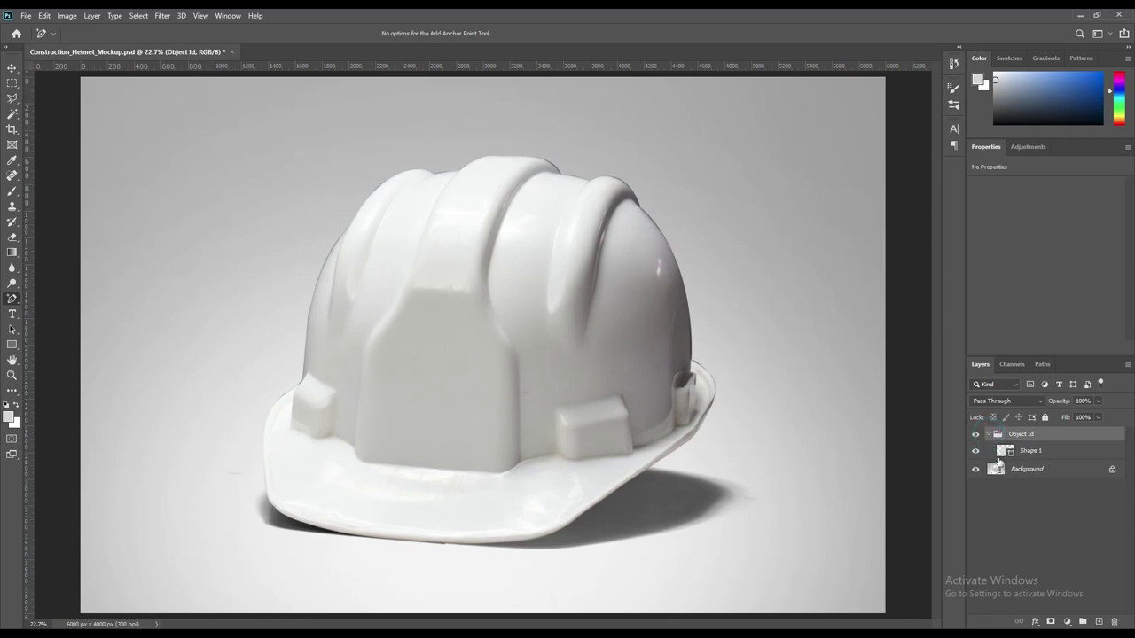
{"action": "left_click", "coordinate": [1031, 452]}
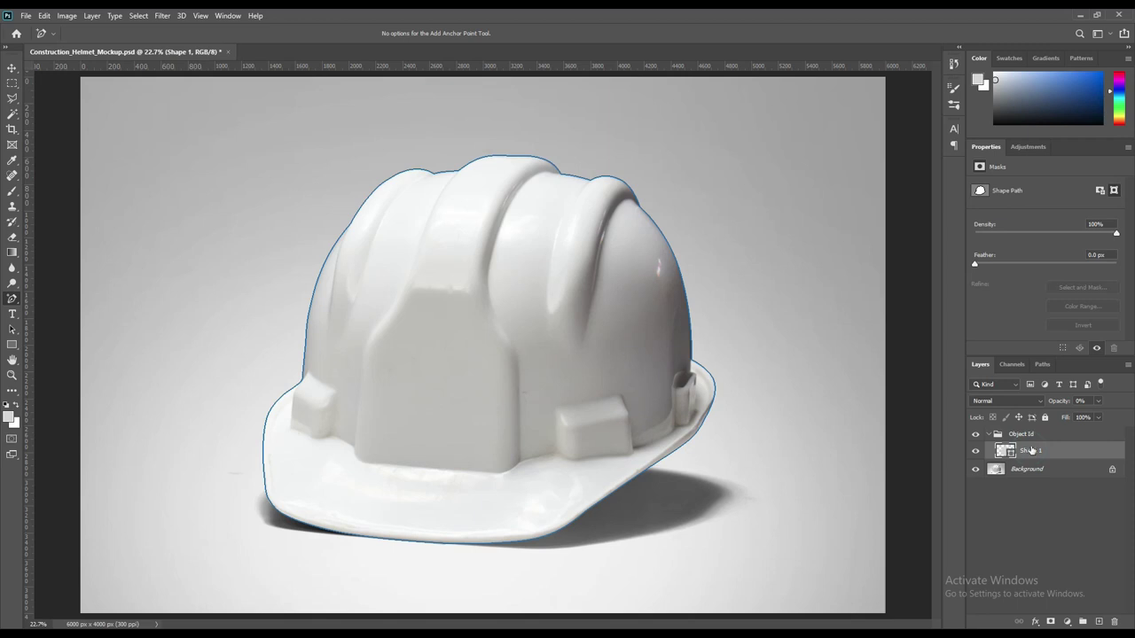
Step: Load the helmet path as a 0-pixel-feather selection, select Background and collapse Object Id
{"action": "right_click", "coordinate": [545, 264]}
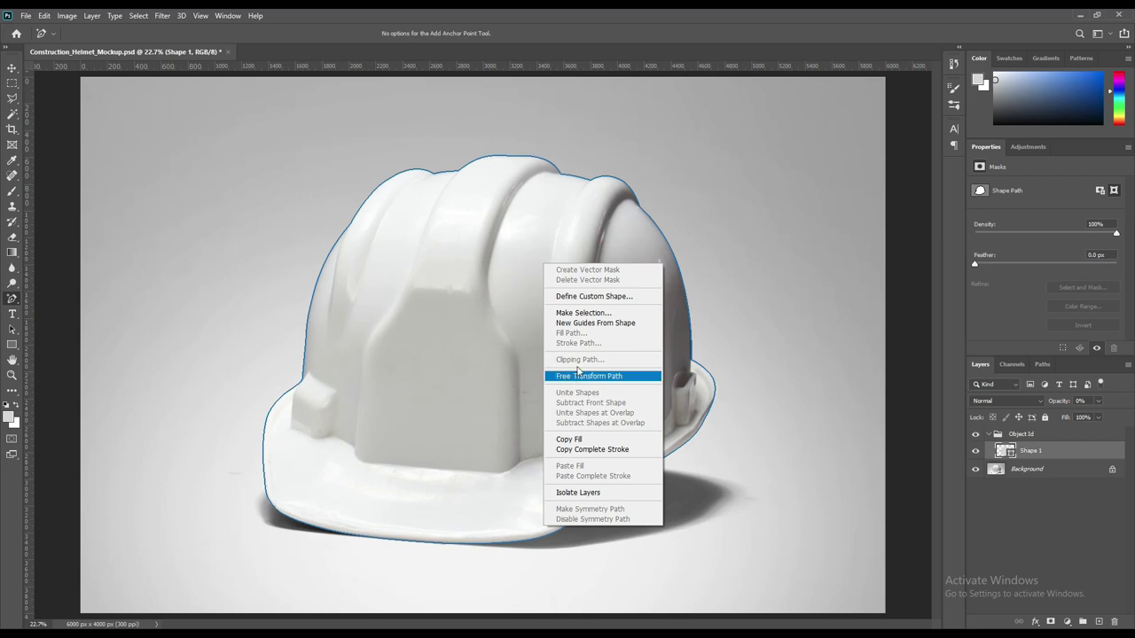
{"action": "left_click", "coordinate": [585, 313]}
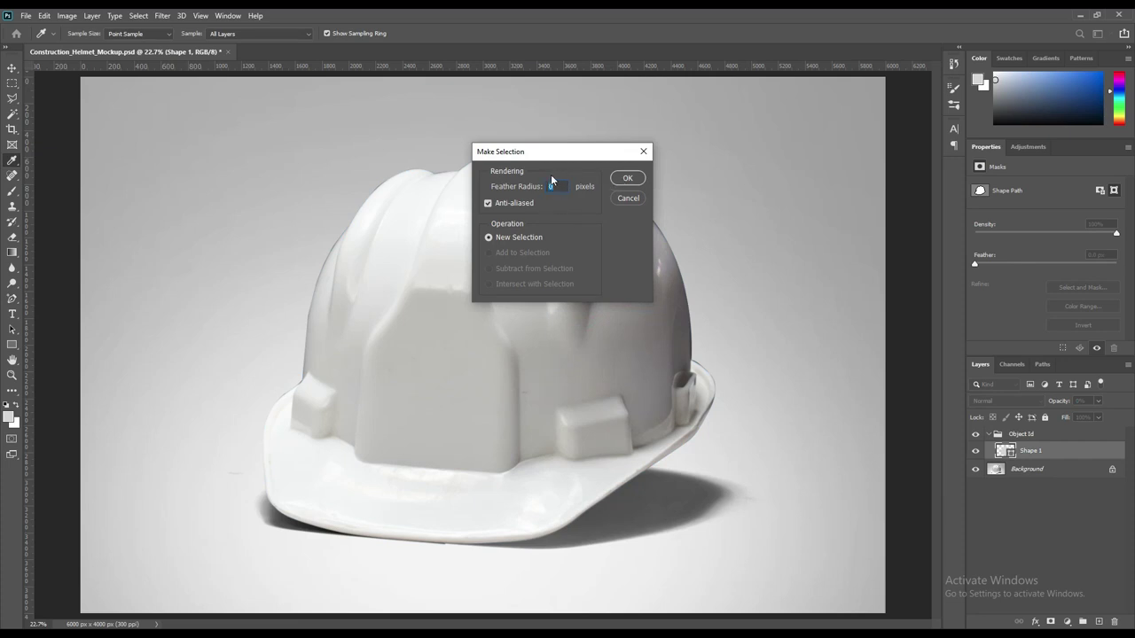
{"action": "left_click", "coordinate": [628, 179]}
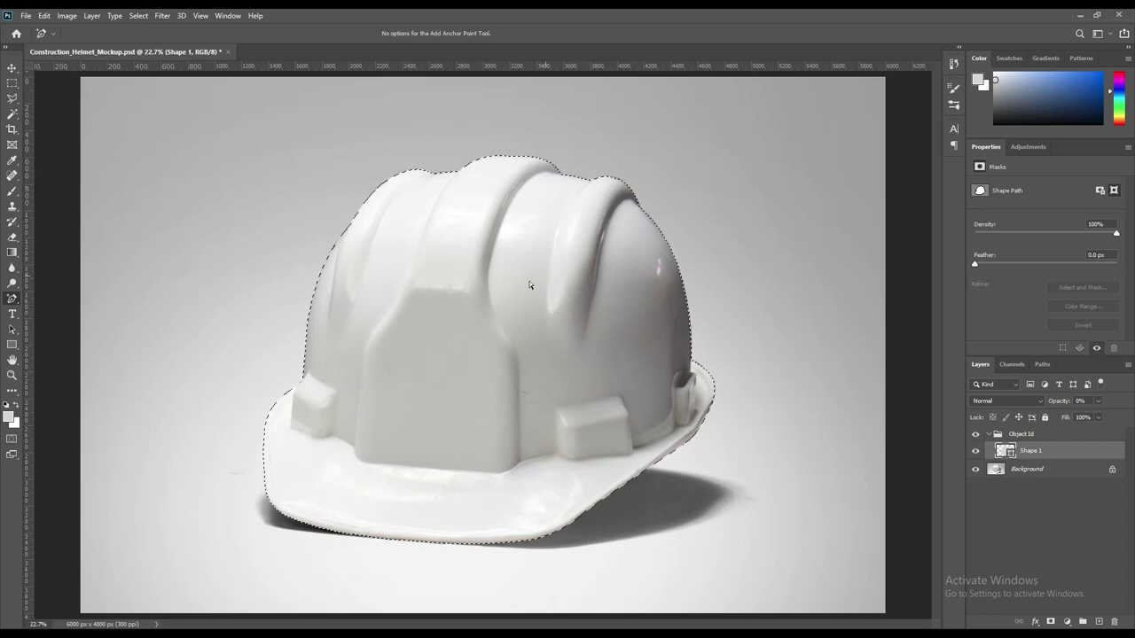
{"action": "left_click", "coordinate": [1026, 469]}
{"action": "left_click", "coordinate": [989, 433]}
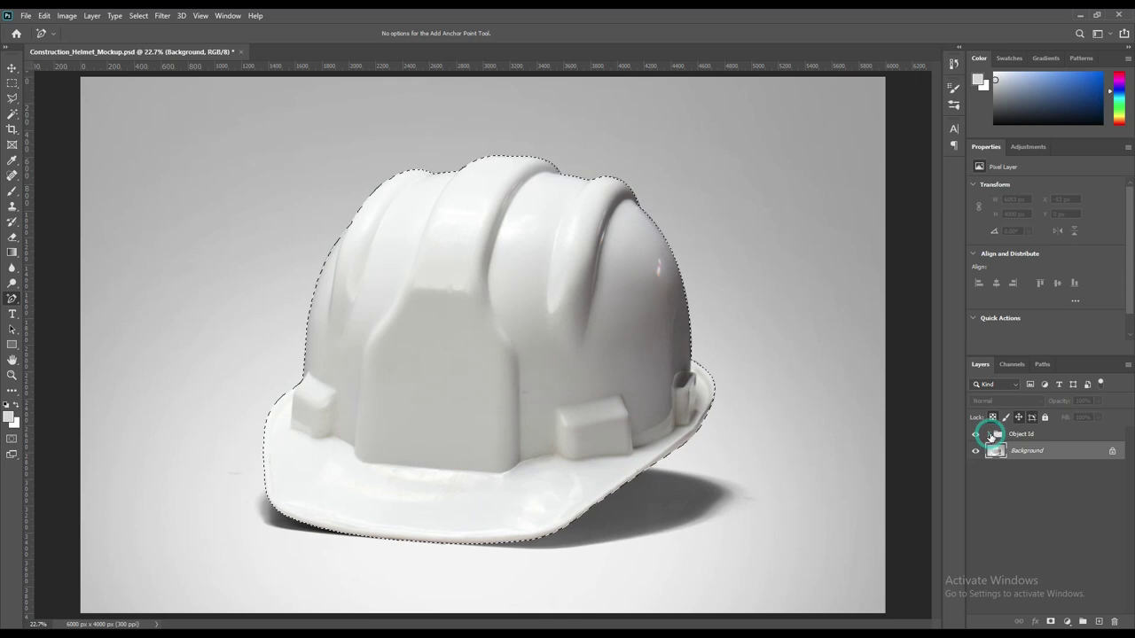
Step: Add a Solid Color fill layer over the helmet selection in orange-yellow #ffb400
{"action": "left_click", "coordinate": [1066, 622]}
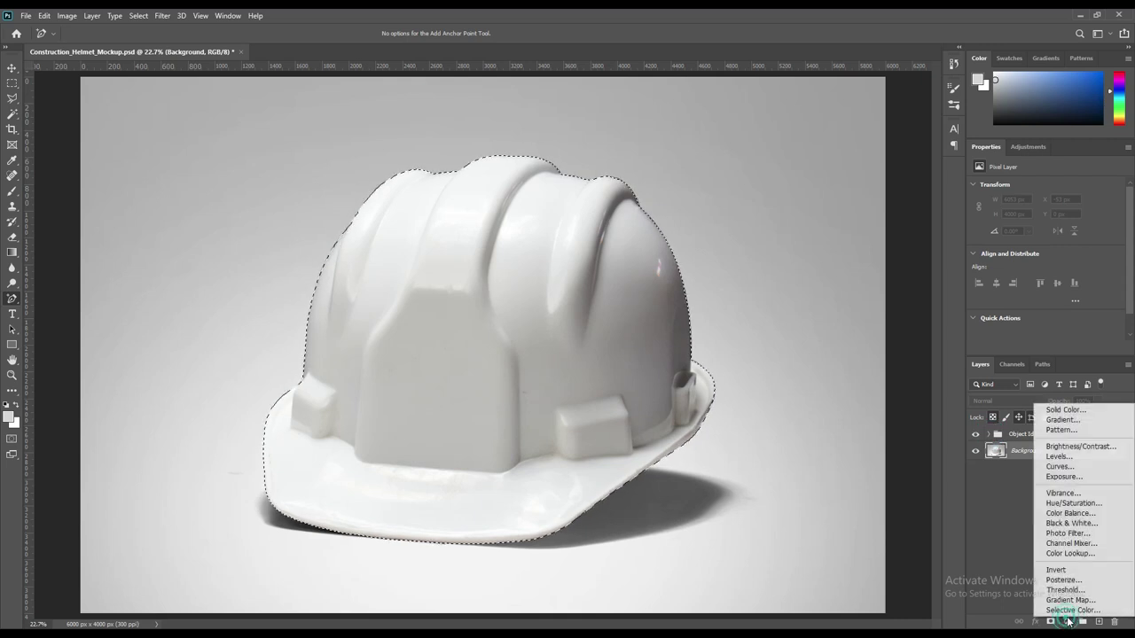
{"action": "left_click", "coordinate": [1070, 409]}
{"action": "type", "text": "ff0030"}
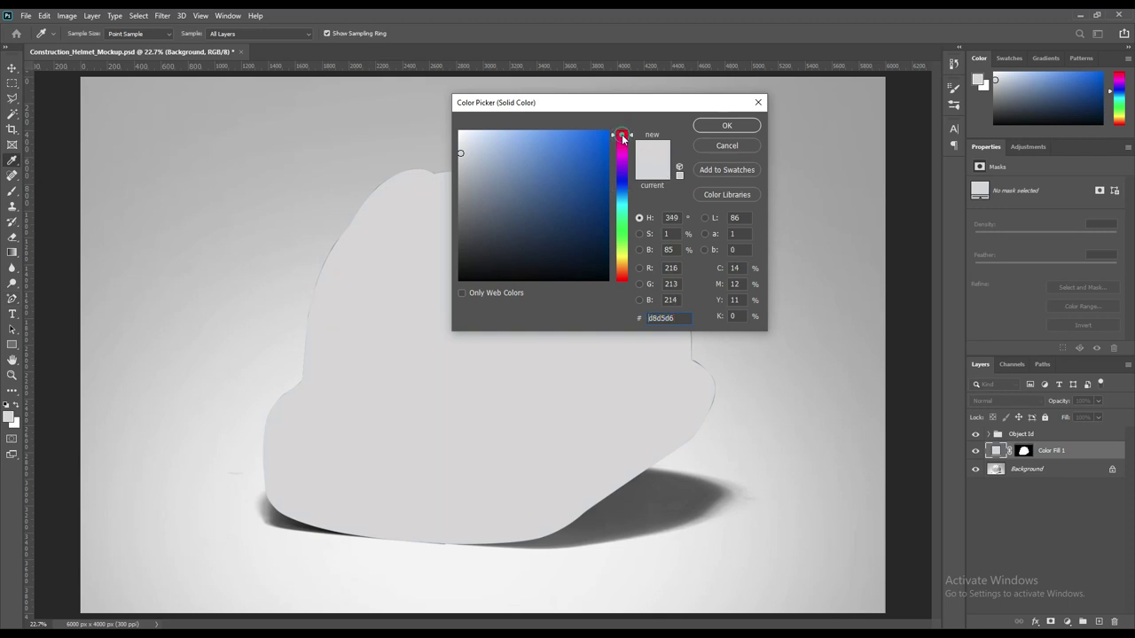
{"action": "left_click_drag", "start_coordinate": [620, 139], "coordinate": [630, 132]}
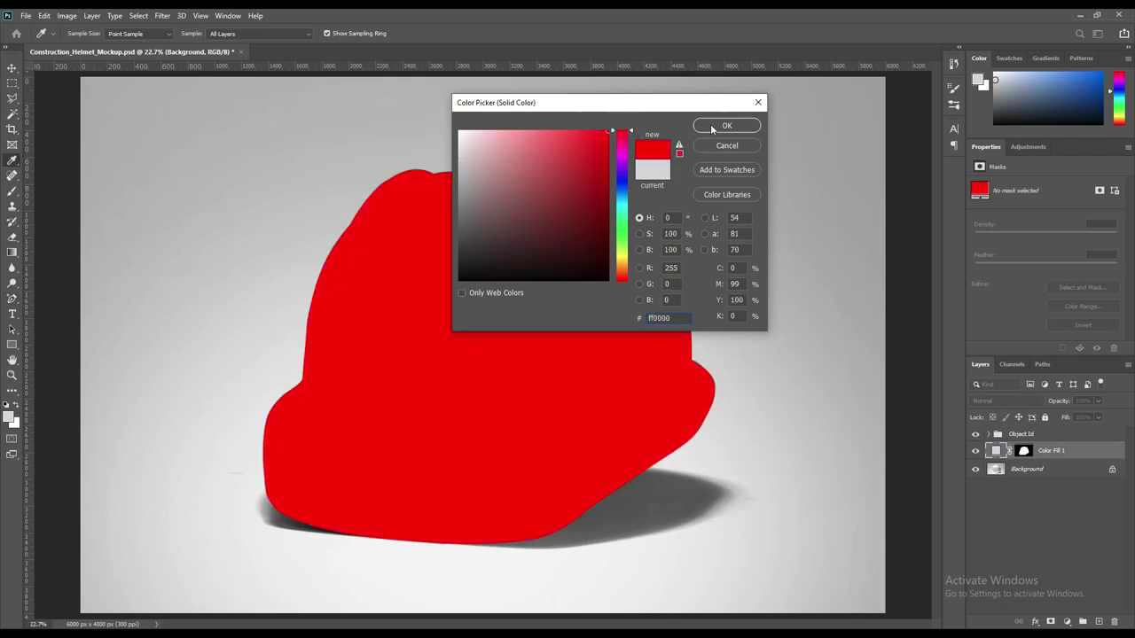
{"action": "left_click_drag", "start_coordinate": [623, 257], "coordinate": [630, 265]}
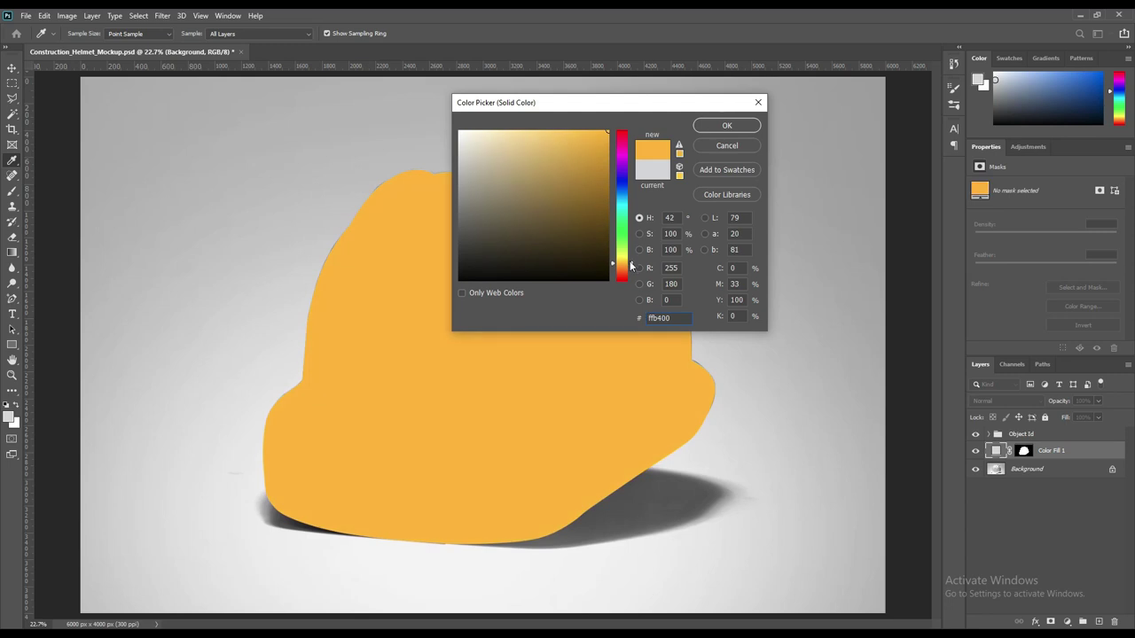
{"action": "left_click", "coordinate": [725, 126]}
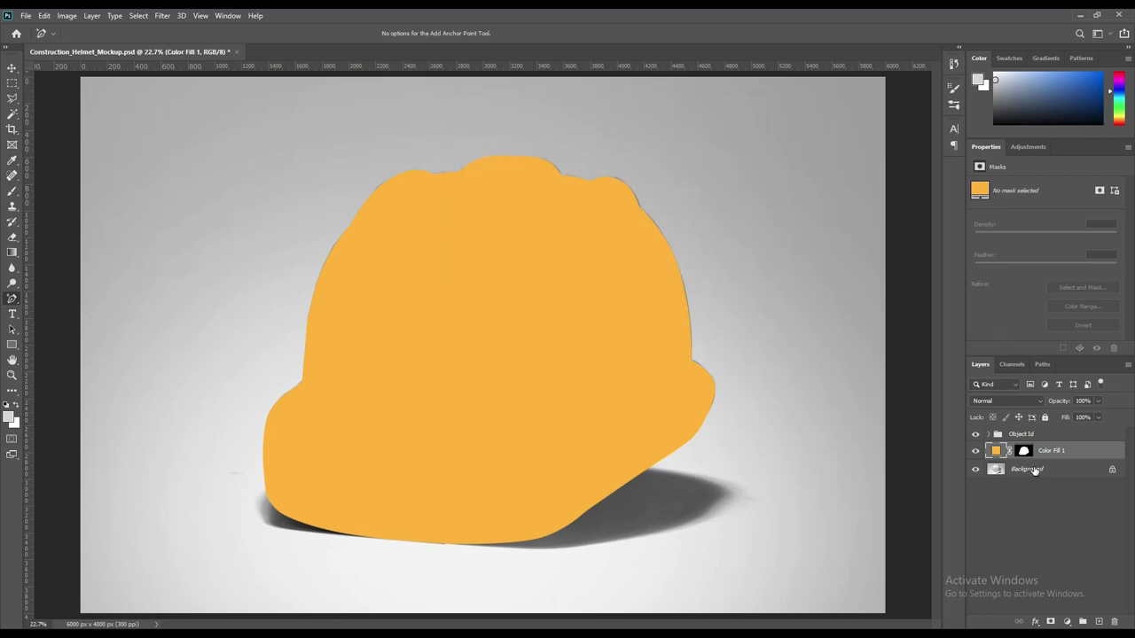
Step: Select the Background layer and duplicate it with Ctrl+J
{"action": "left_click", "coordinate": [1034, 470]}
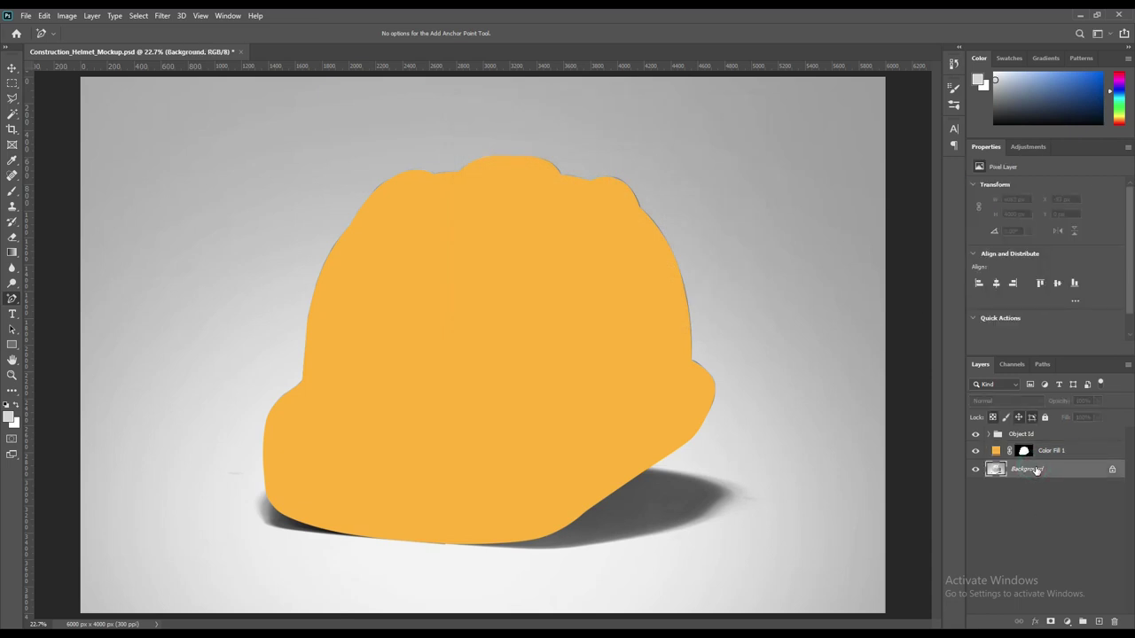
{"action": "left_click", "coordinate": [1038, 469]}
{"action": "left_click", "coordinate": [1040, 468]}
{"action": "left_click", "coordinate": [1067, 623]}
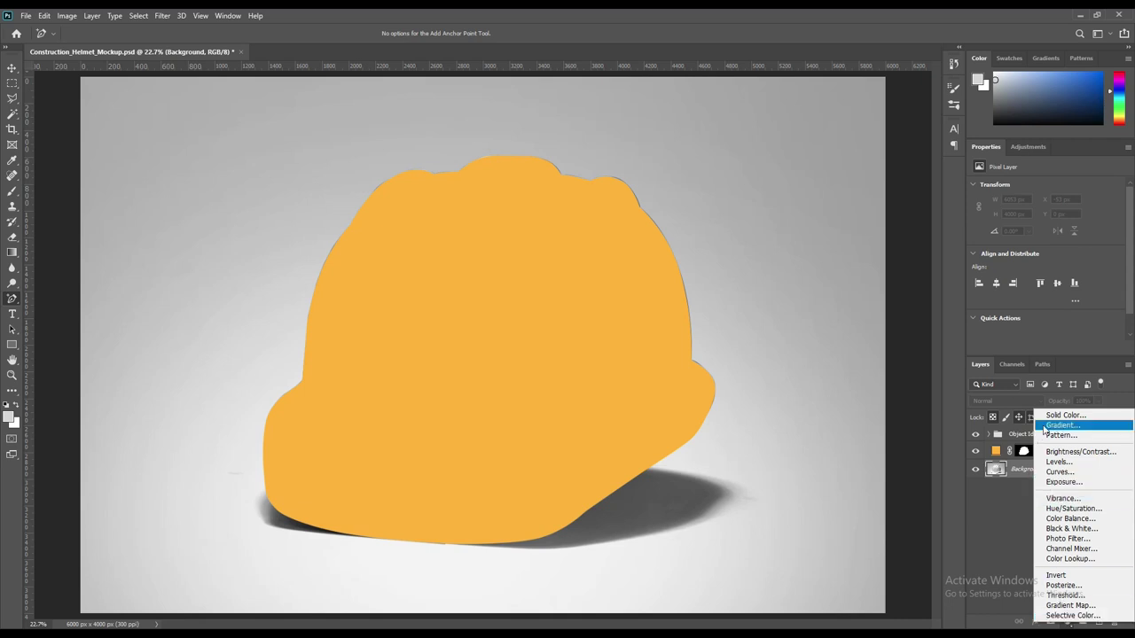
{"action": "left_click", "coordinate": [1002, 501]}
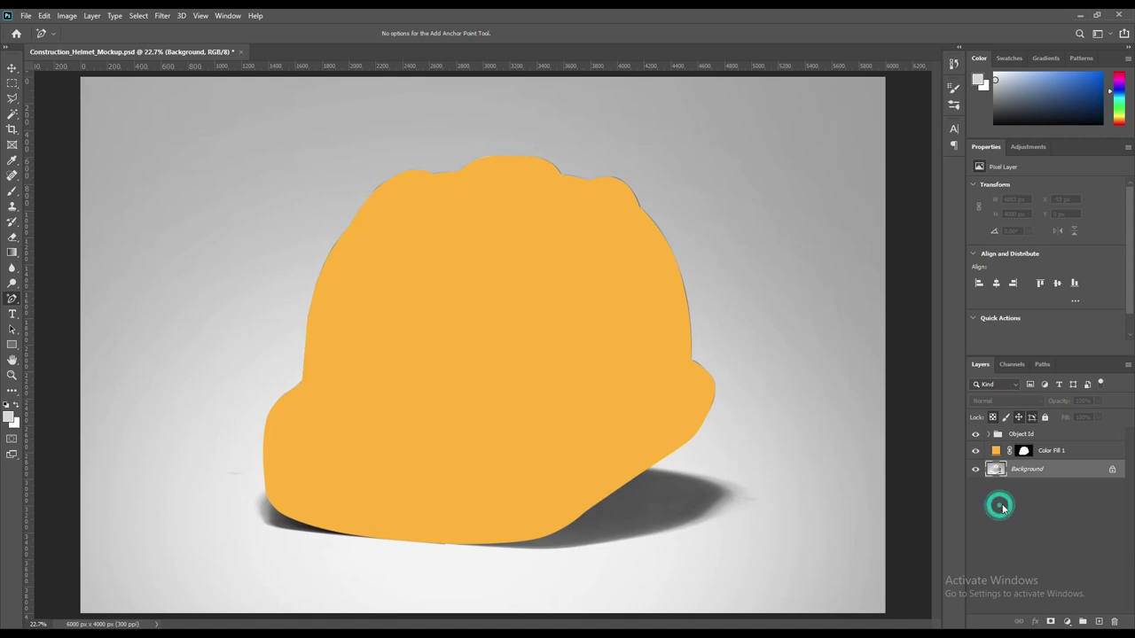
{"action": "left_click", "coordinate": [1033, 476]}
{"action": "left_click", "coordinate": [1046, 450]}
{"action": "left_click", "coordinate": [1068, 620]}
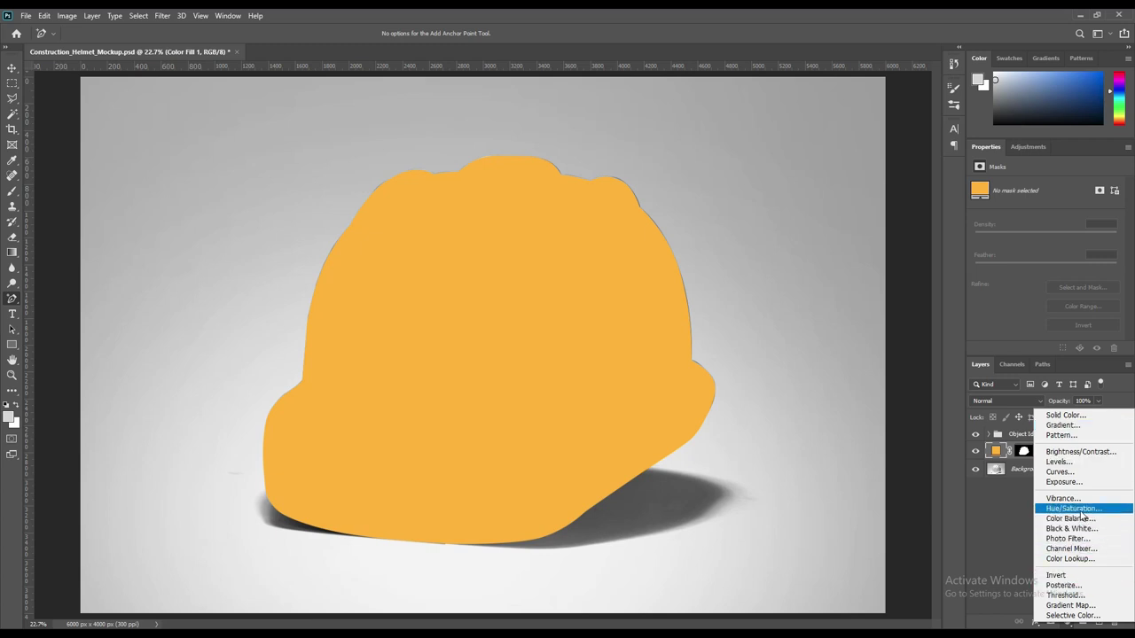
{"action": "key", "text": "Up"}
{"action": "key", "text": "Up"}
{"action": "key", "text": "Up"}
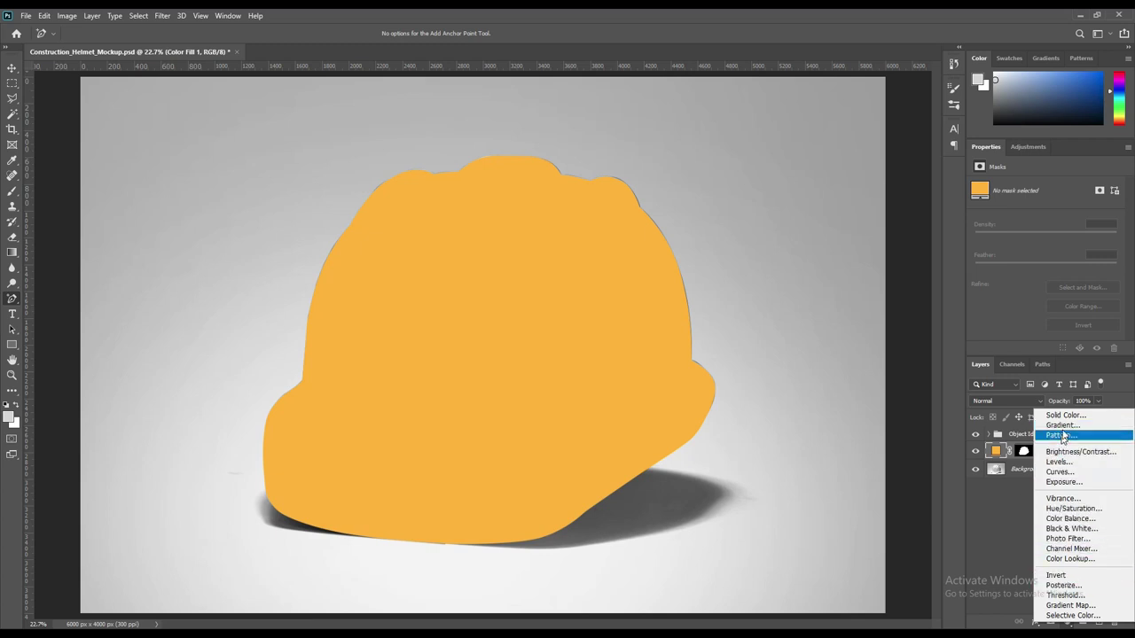
{"action": "left_click", "coordinate": [1009, 507]}
{"action": "left_click", "coordinate": [1040, 472]}
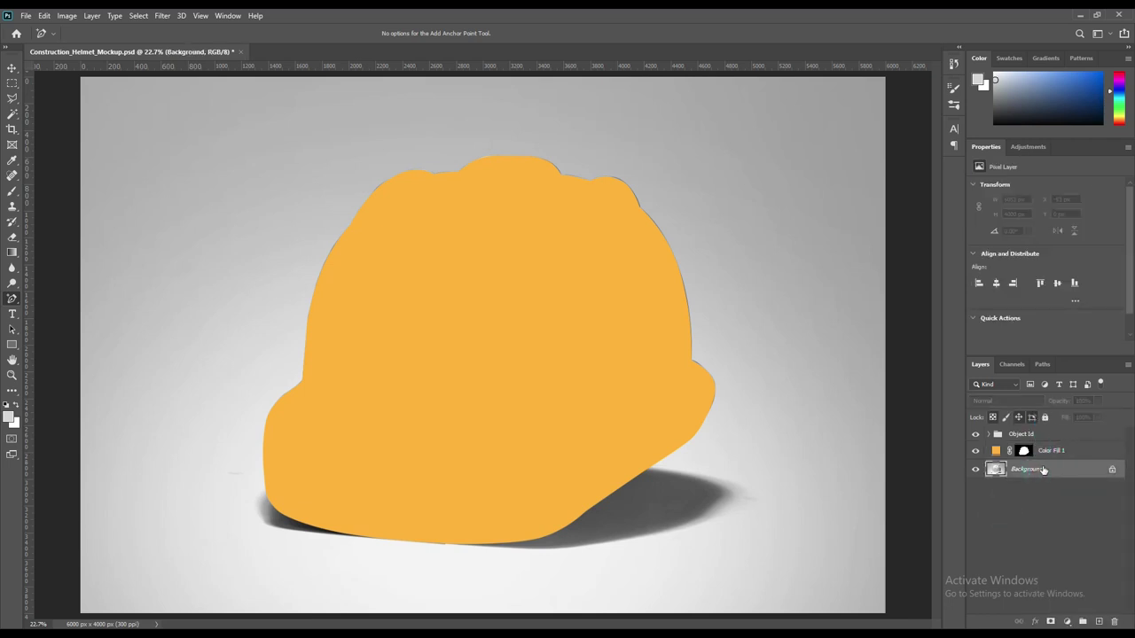
{"action": "key", "text": "ctrl+j"}
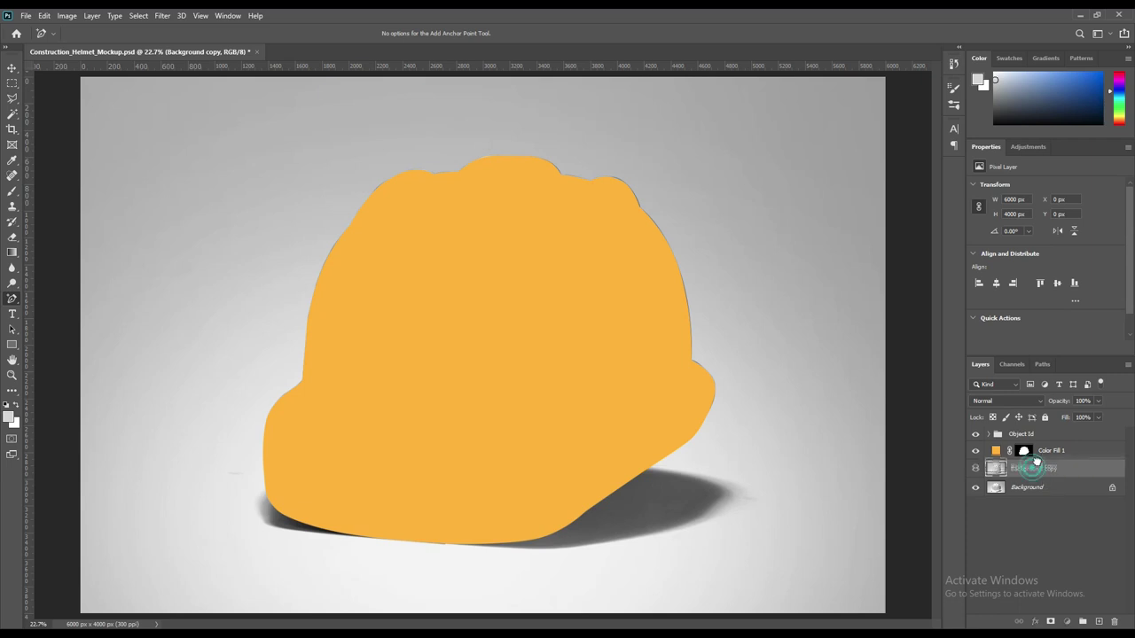
Step: Move Background copy above Color Fill 1, add two more copies, and clip all three to it
{"action": "left_click_drag", "start_coordinate": [1034, 470], "coordinate": [1048, 452]}
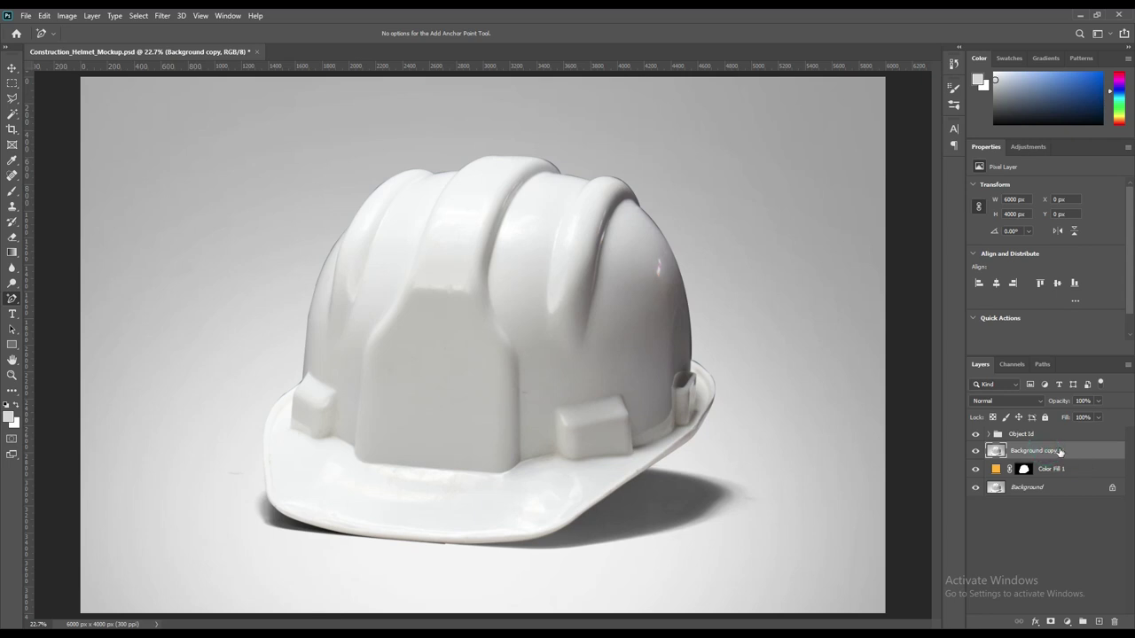
{"action": "right_click", "coordinate": [1060, 453]}
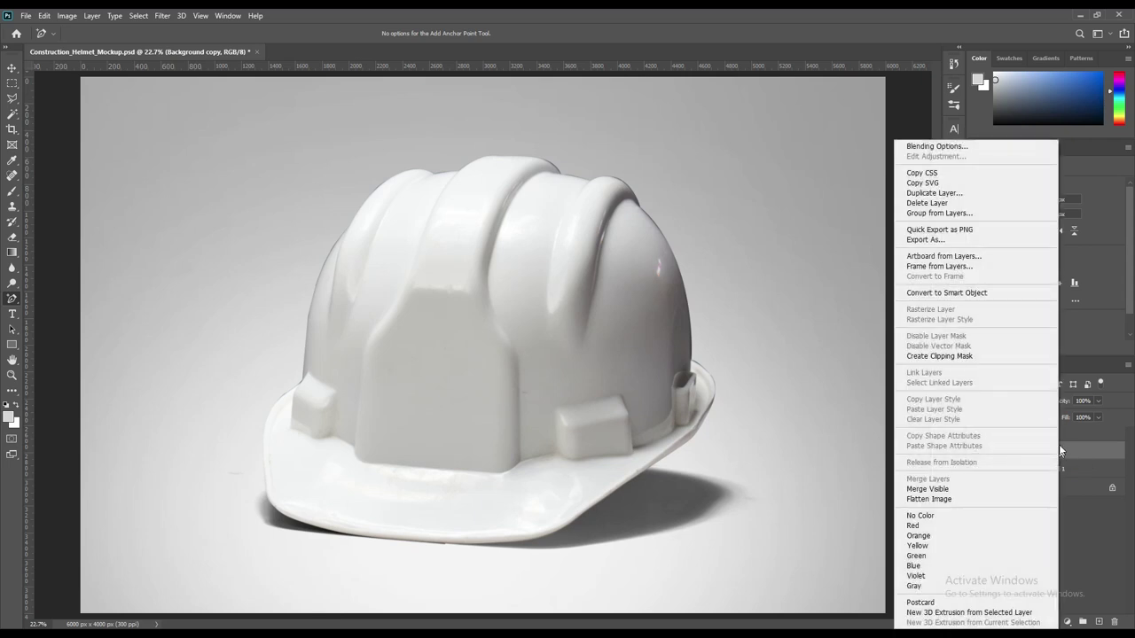
{"action": "left_click", "coordinate": [969, 356]}
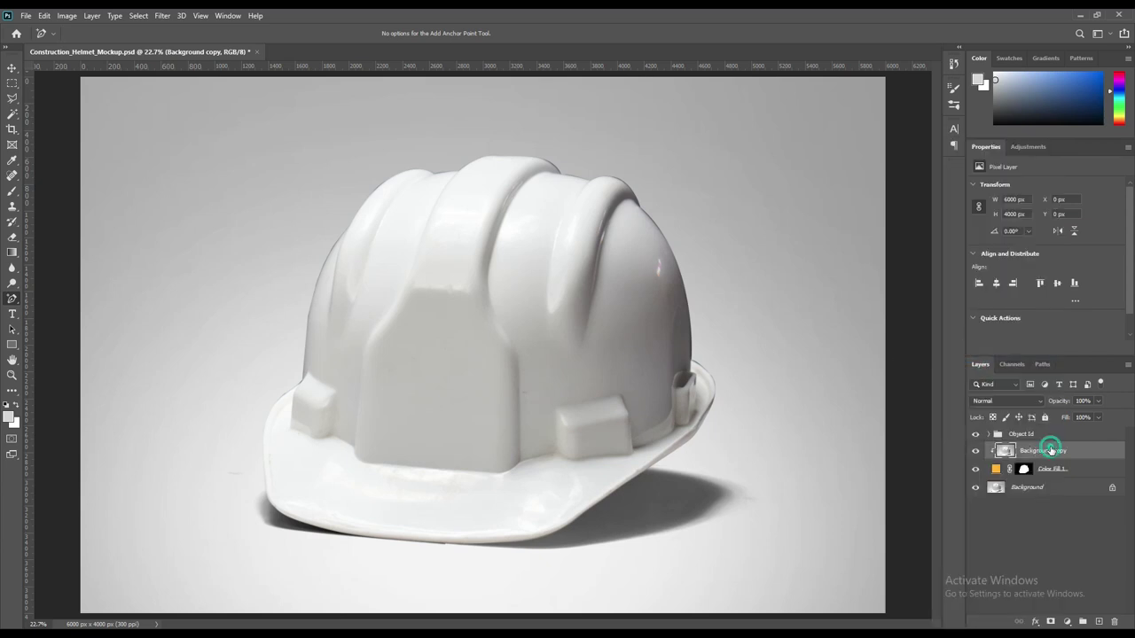
{"action": "key", "text": "ctrl+j"}
{"action": "key", "text": "ctrl+j"}
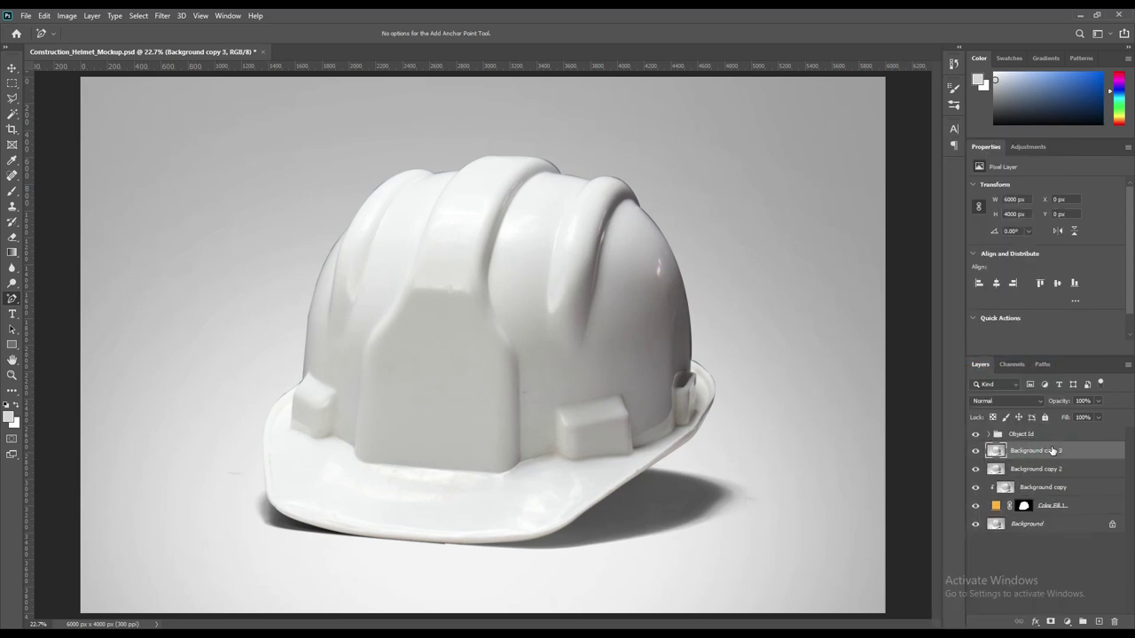
{"action": "left_click", "coordinate": [1053, 470], "text": "shift"}
{"action": "right_click", "coordinate": [1052, 469]}
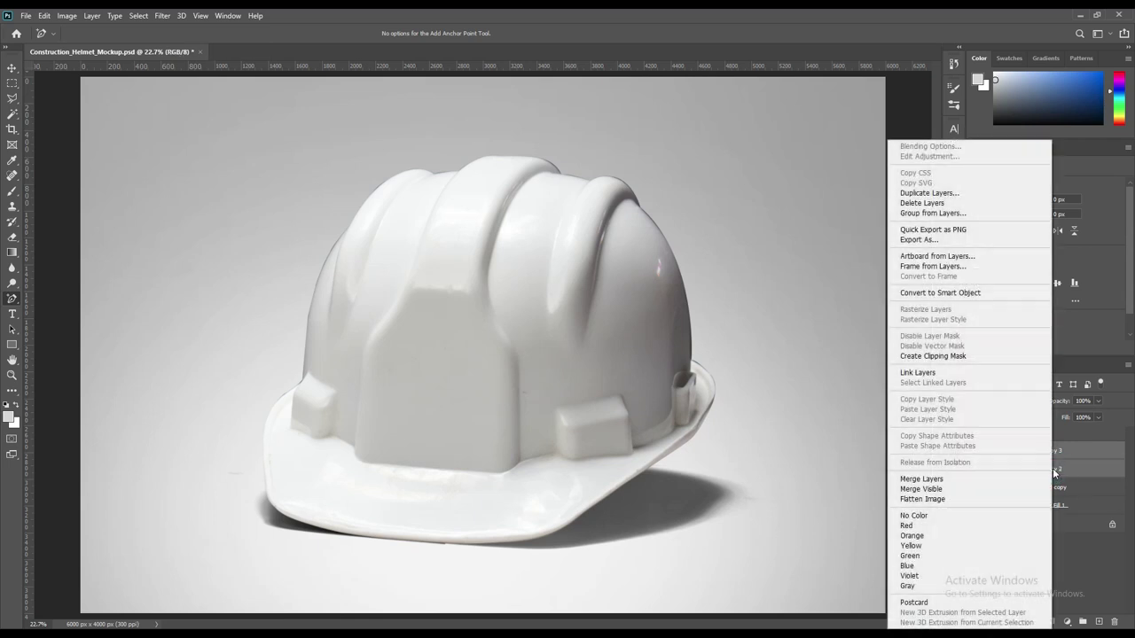
{"action": "left_click", "coordinate": [956, 356]}
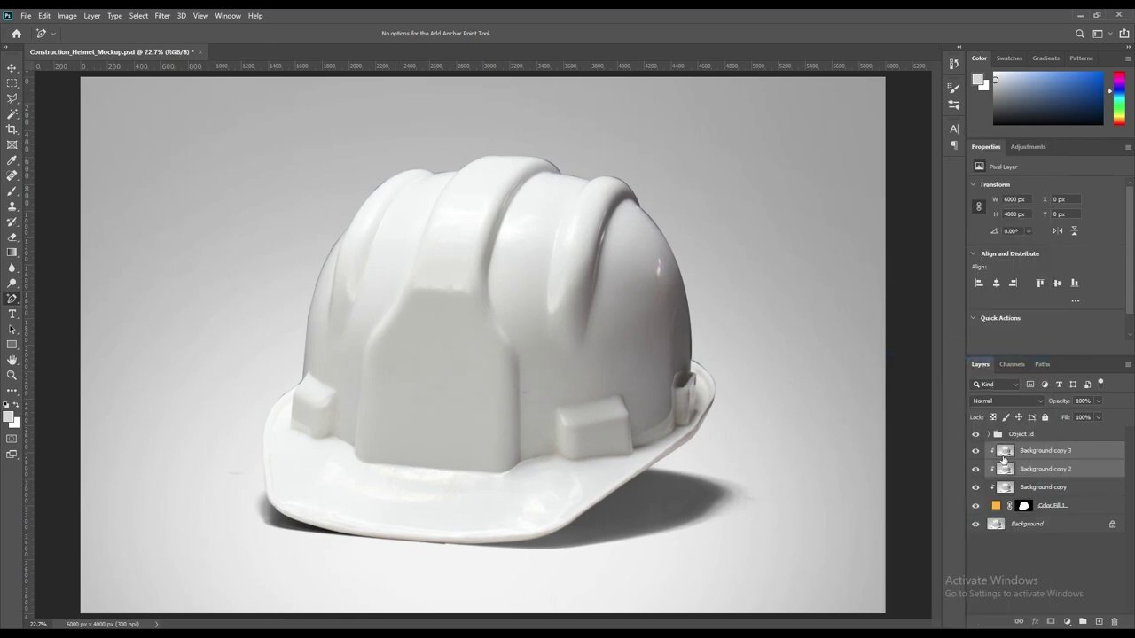
Step: Rename the three helmet copies Shadow, Midtone and Light
{"action": "double_click", "coordinate": [1043, 487]}
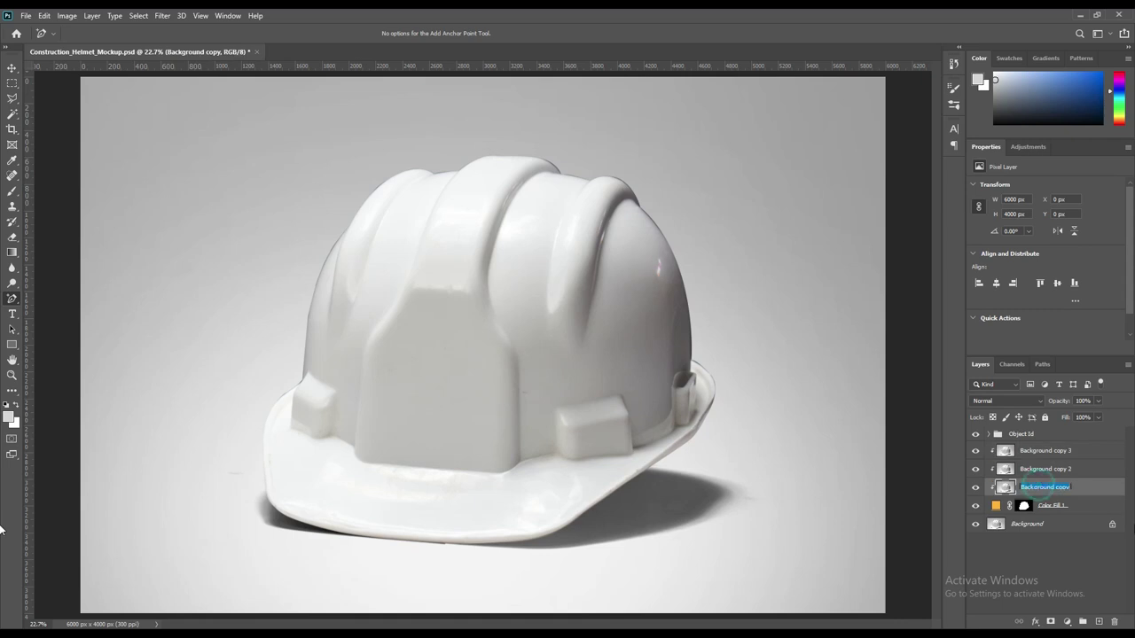
{"action": "type", "text": "Shadow"}
{"action": "key", "text": "Return"}
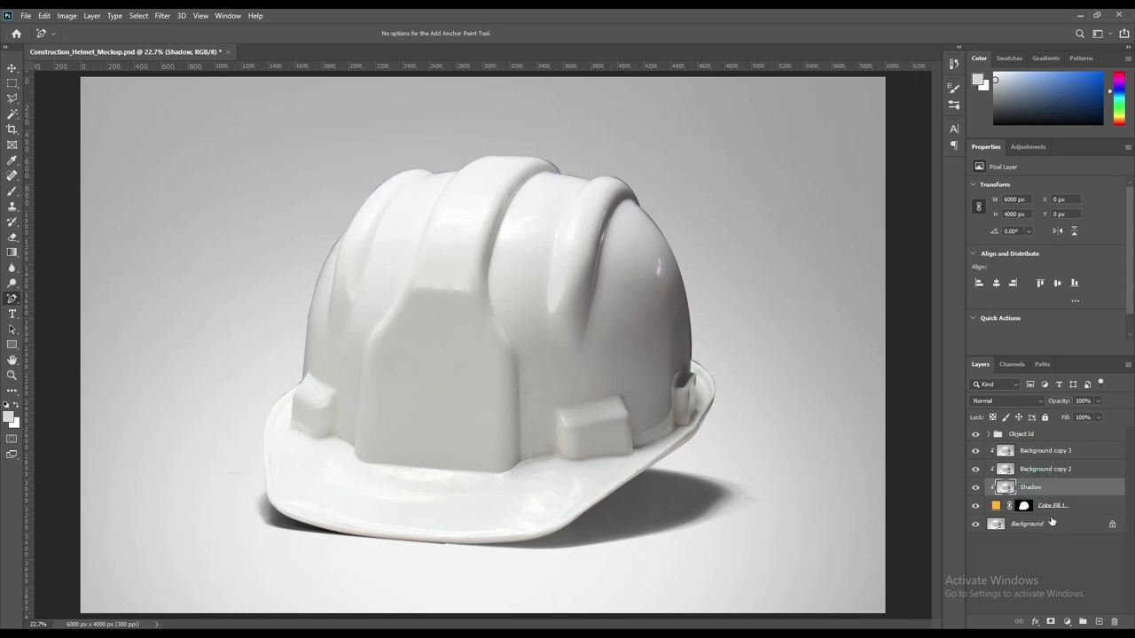
{"action": "double_click", "coordinate": [1046, 469]}
{"action": "type", "text": "Midtone"}
{"action": "key", "text": "Return"}
{"action": "double_click", "coordinate": [1042, 451]}
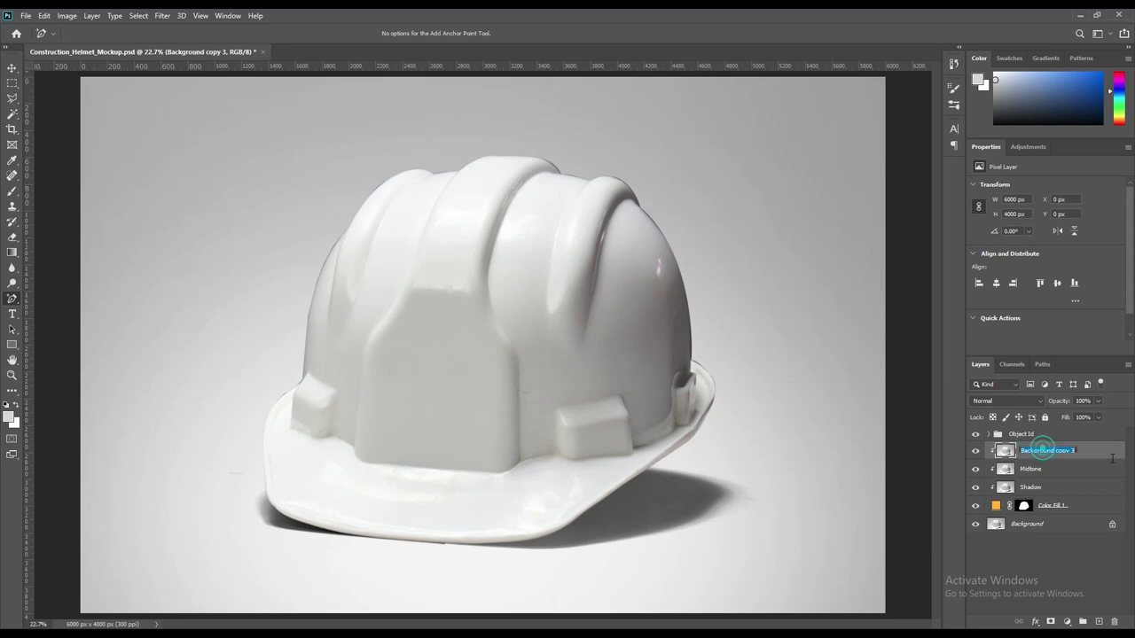
{"action": "type", "text": "Ligh"}
{"action": "type", "text": "t"}
{"action": "key", "text": "Return"}
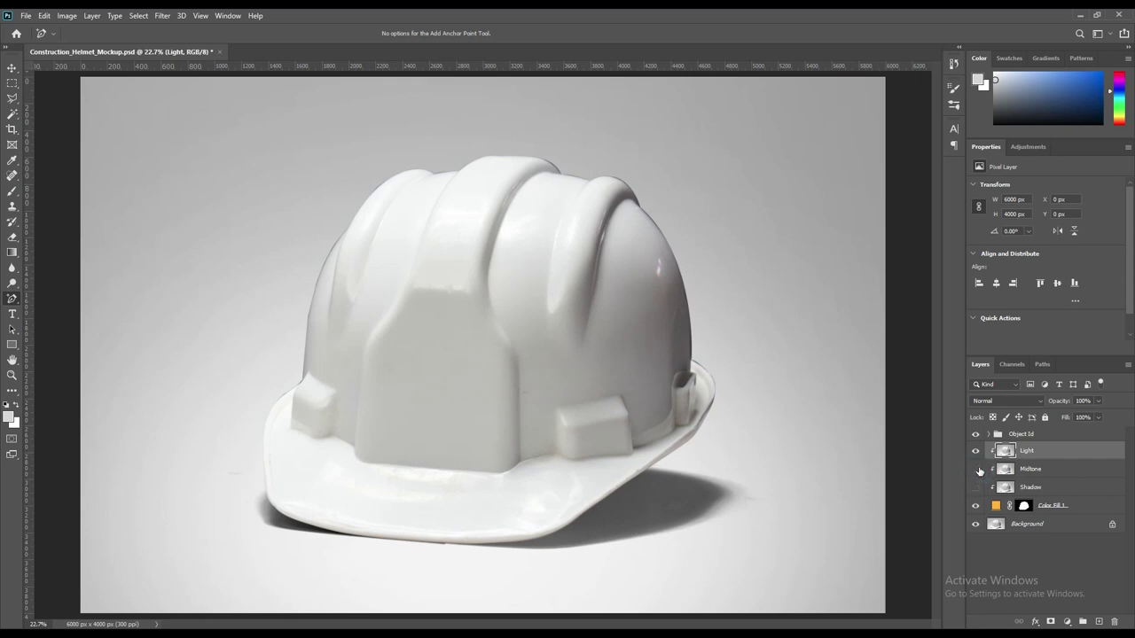
Step: Hide Midtone and Light, leaving only the Shadow layer visible
{"action": "left_click_drag", "start_coordinate": [975, 488], "coordinate": [975, 451]}
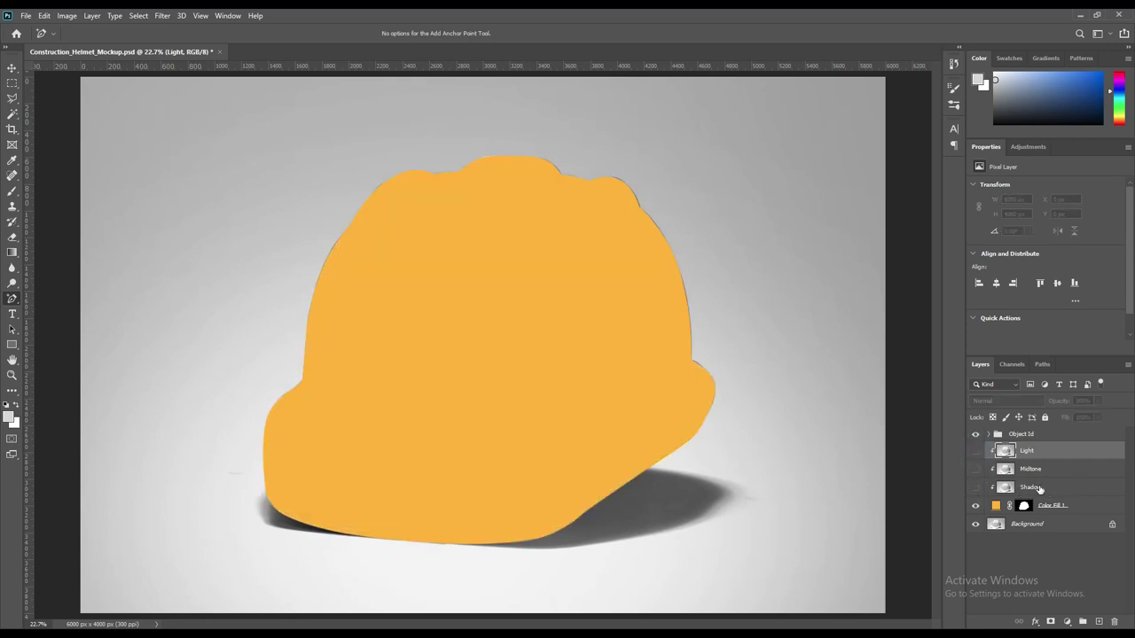
{"action": "left_click", "coordinate": [1038, 488]}
{"action": "left_click", "coordinate": [975, 488]}
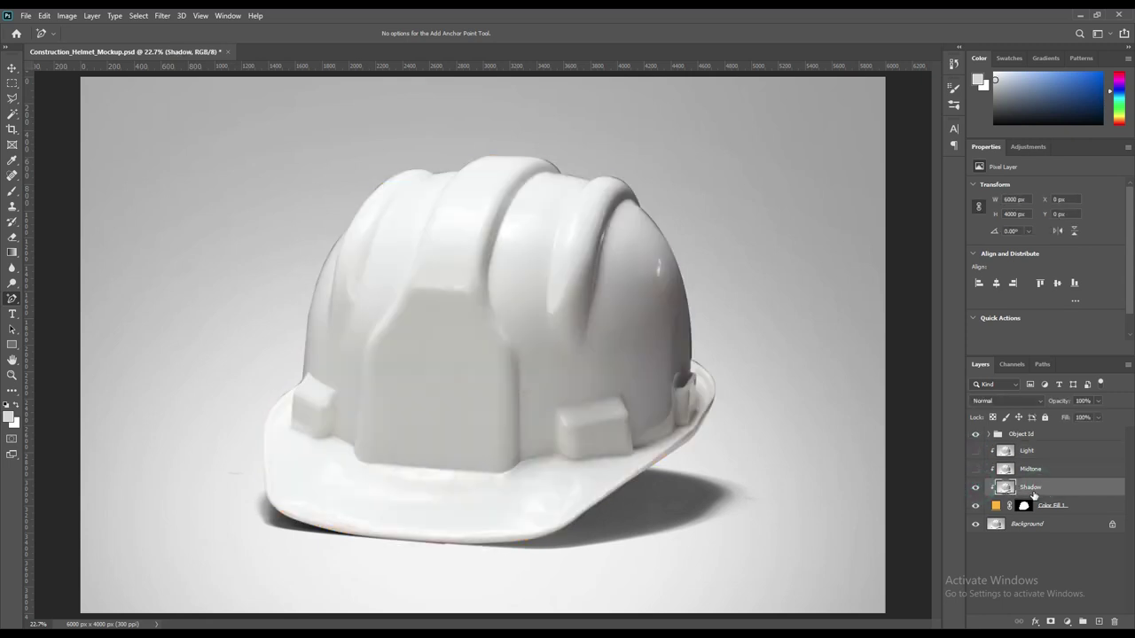
{"action": "left_click", "coordinate": [1013, 404]}
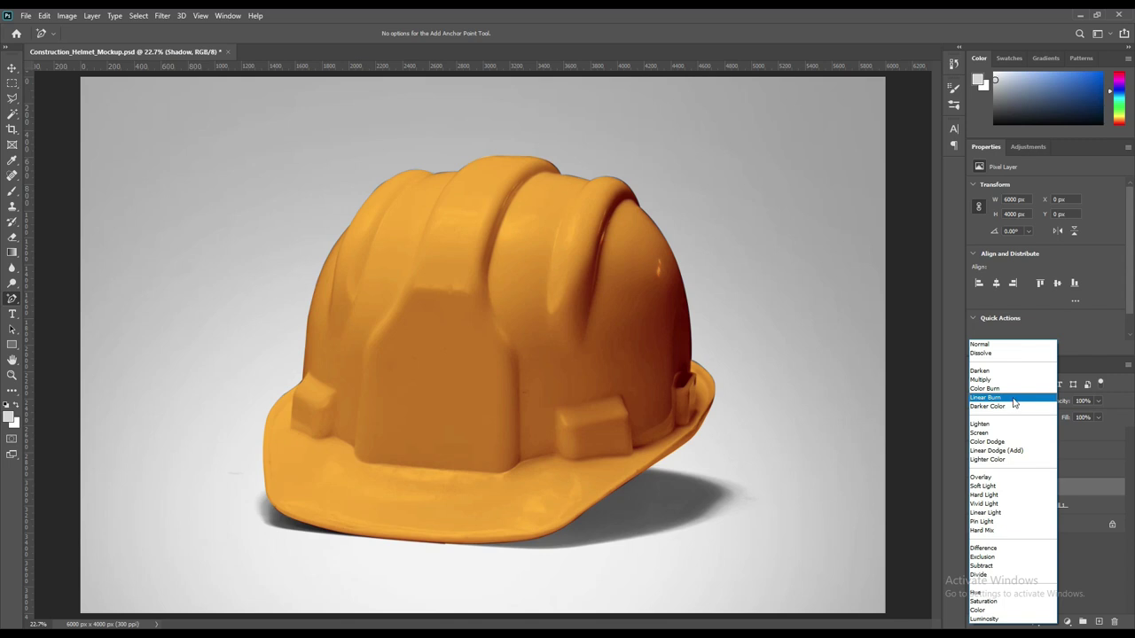
Step: Change the Shadow layer's blend mode to Linear Burn
{"action": "left_click", "coordinate": [1007, 398]}
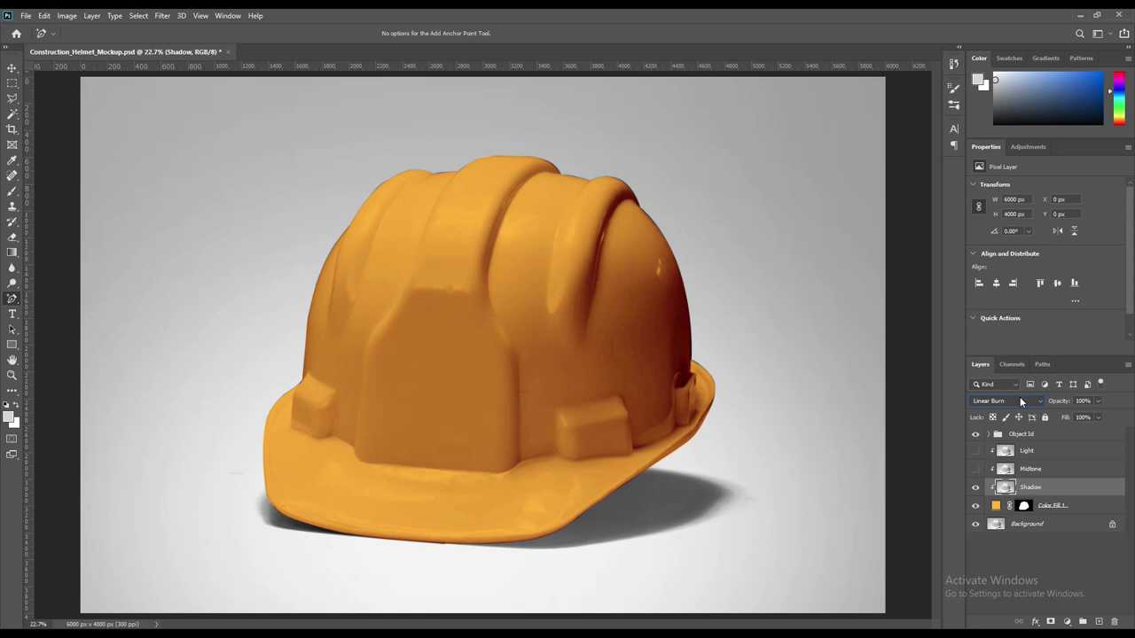
{"action": "left_click", "coordinate": [1044, 470]}
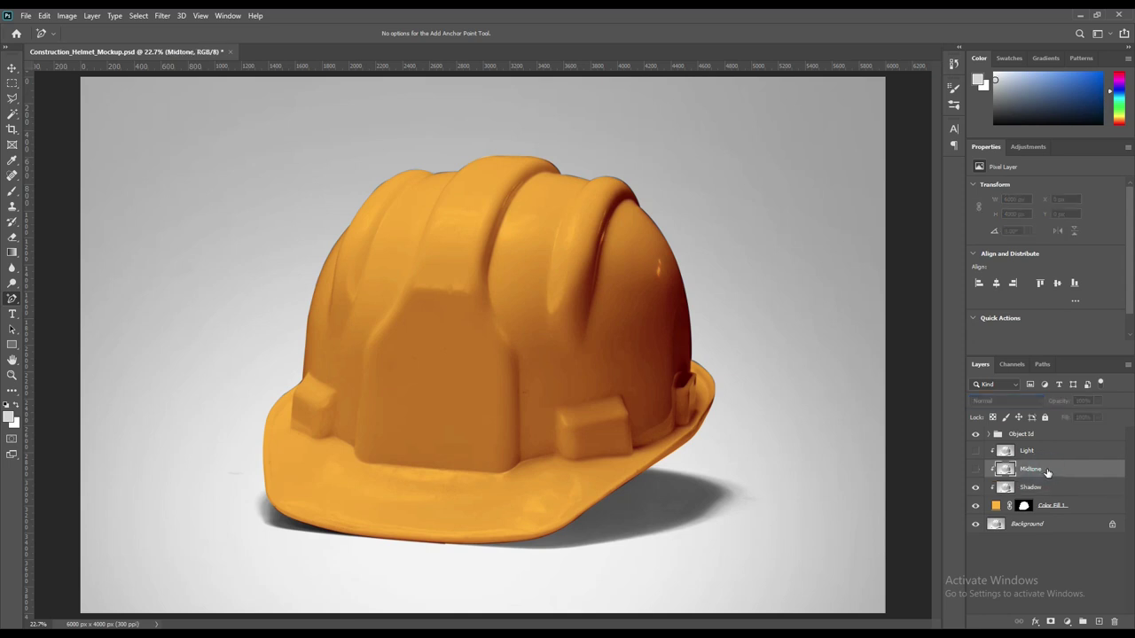
Step: Show the Midtone layer and set its blend mode to Linear Dodge (Add)
{"action": "left_click", "coordinate": [975, 469]}
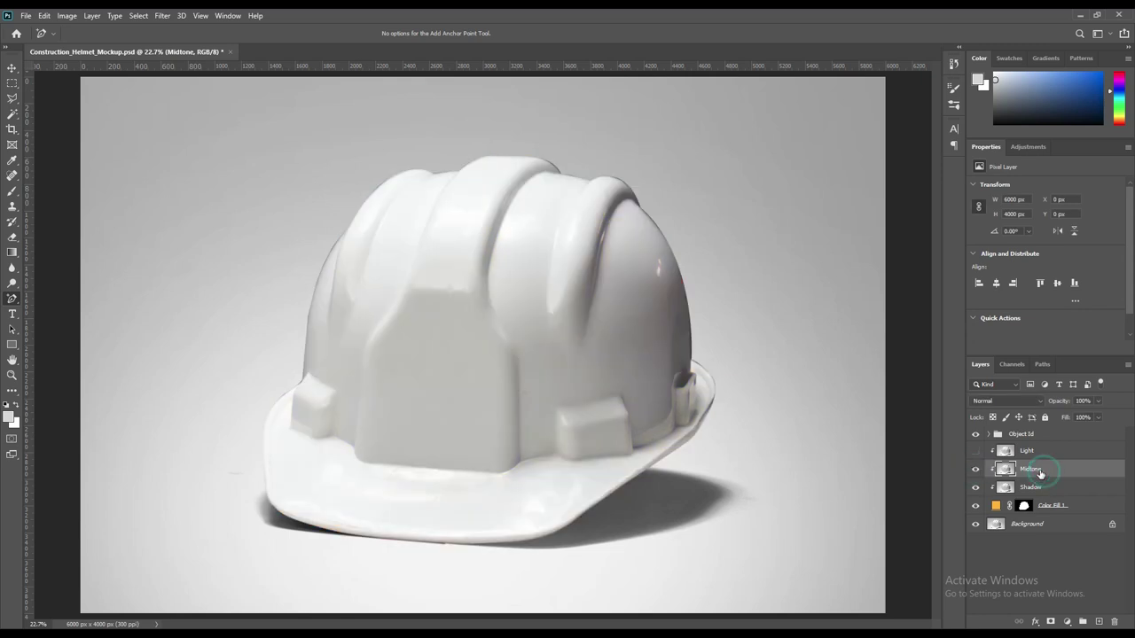
{"action": "left_click", "coordinate": [1005, 401]}
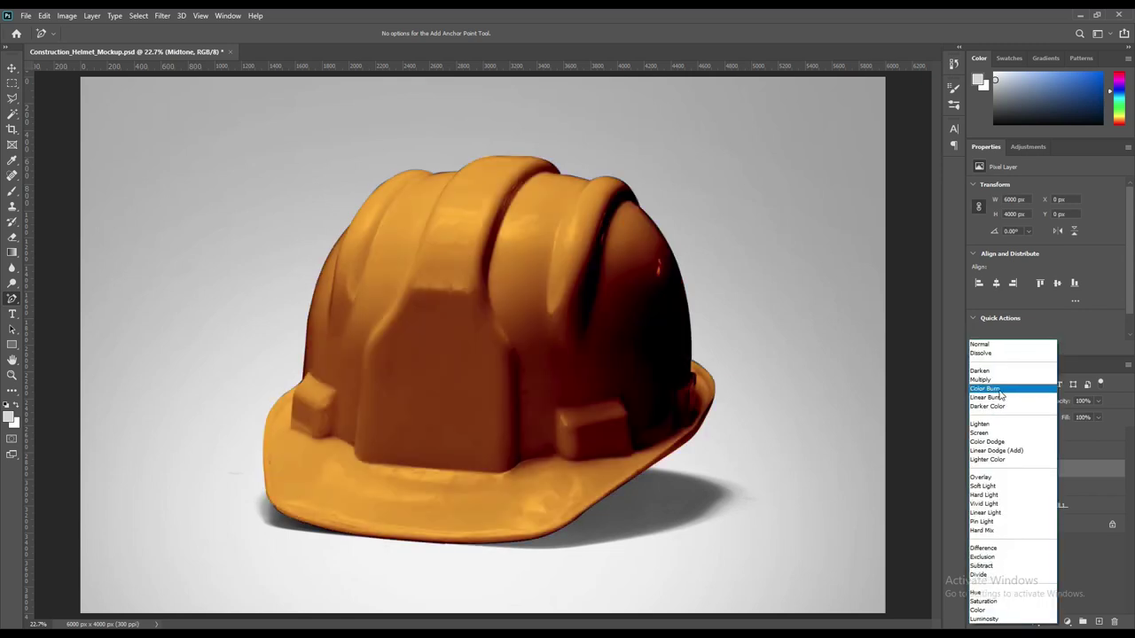
{"action": "left_click", "coordinate": [997, 450]}
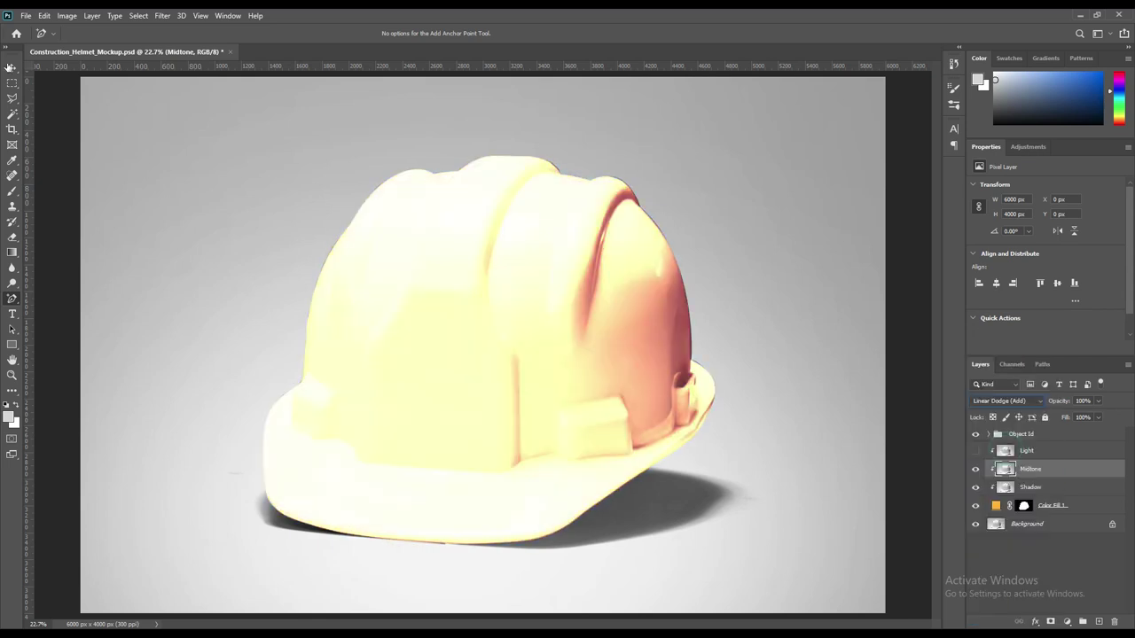
Step: Darken Midtone with Levels (input black 192, output white 50), then show the Light layer
{"action": "left_click", "coordinate": [67, 15]}
{"action": "left_click", "coordinate": [123, 46]}
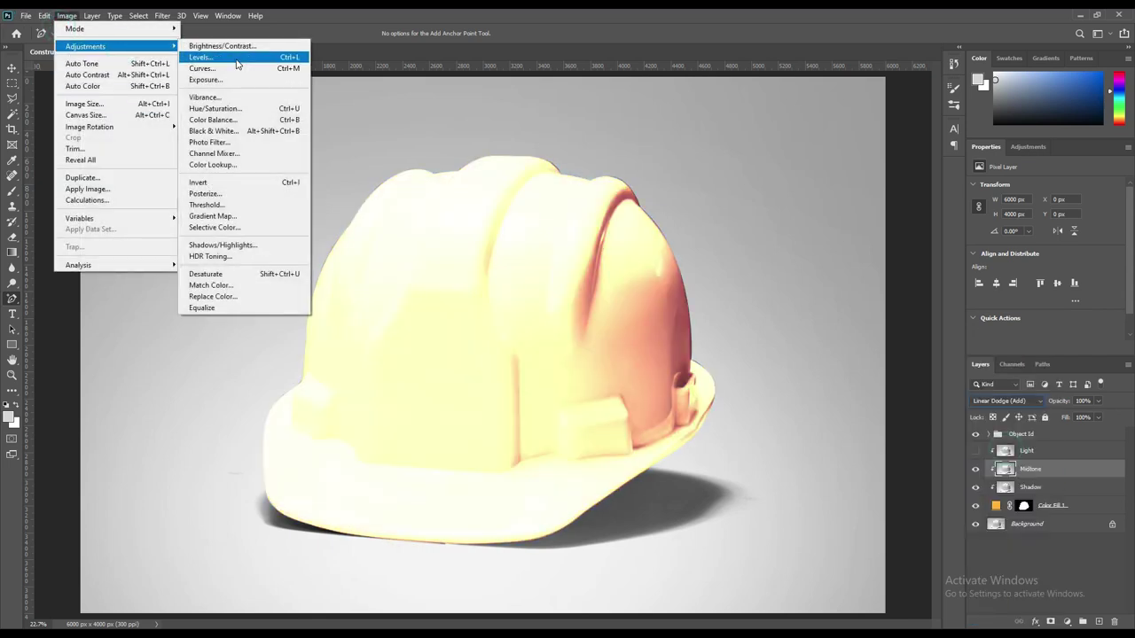
{"action": "left_click", "coordinate": [229, 57]}
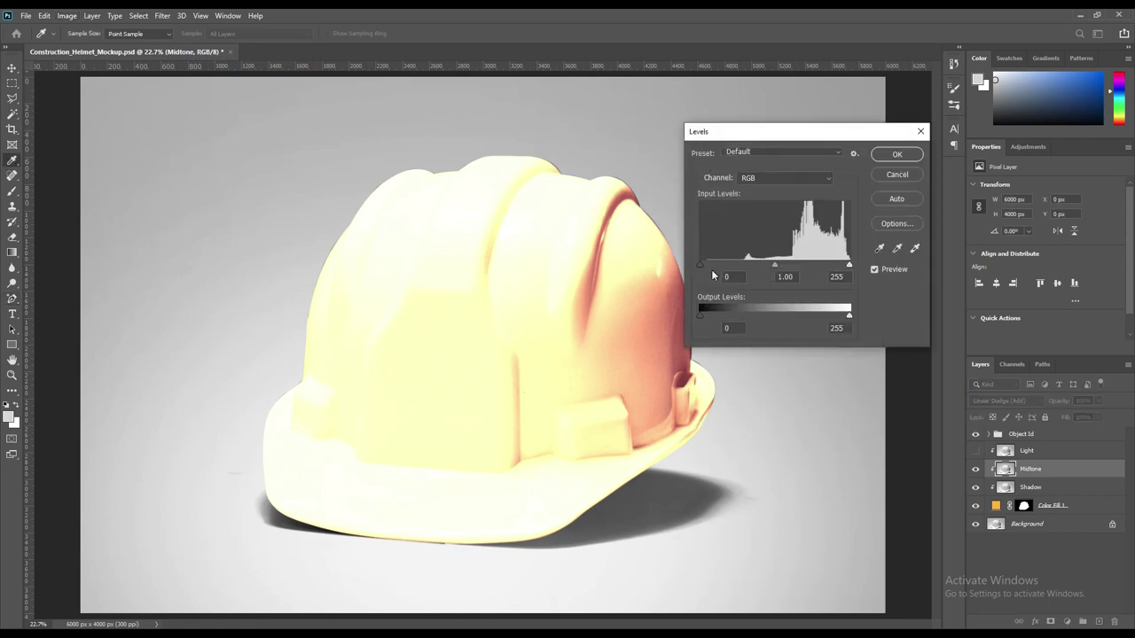
{"action": "left_click_drag", "start_coordinate": [770, 269], "coordinate": [805, 270]}
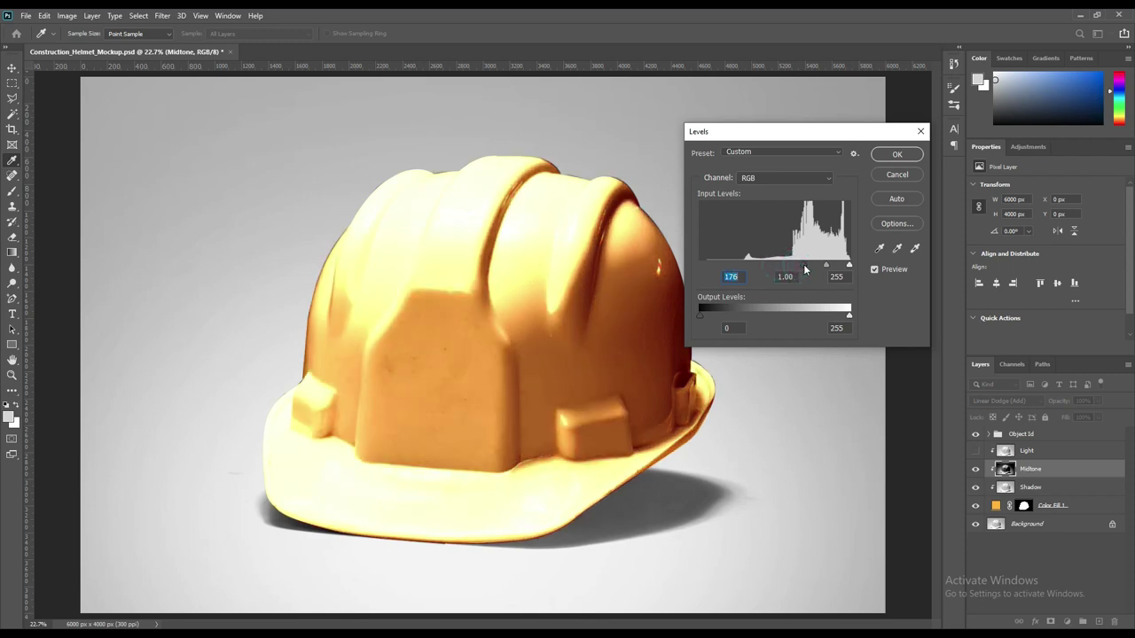
{"action": "left_click_drag", "start_coordinate": [847, 317], "coordinate": [757, 317]}
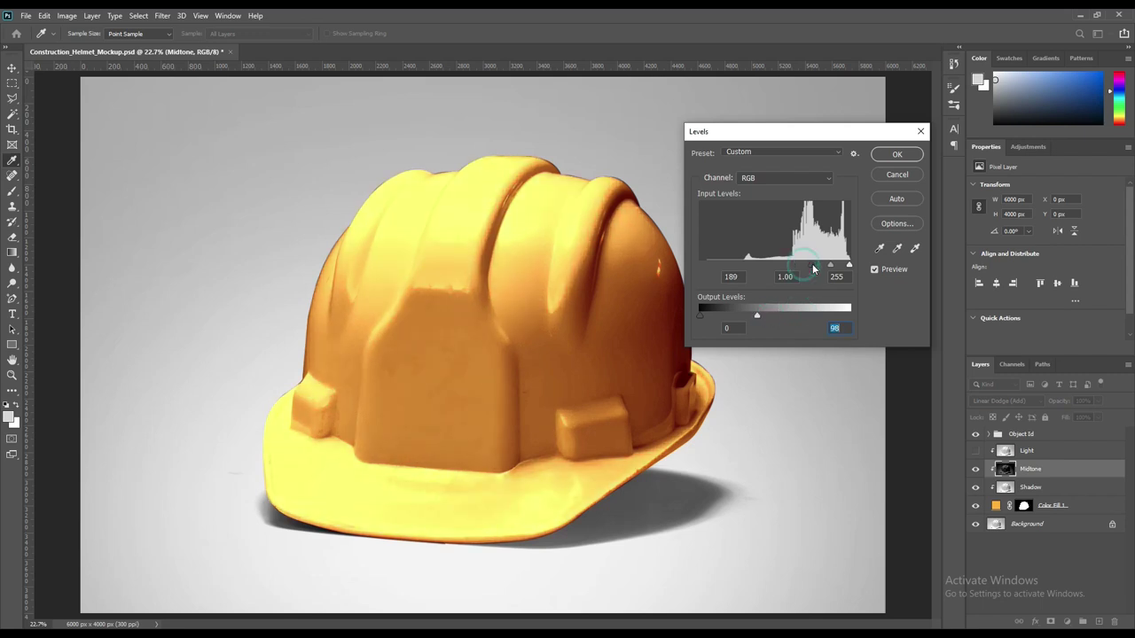
{"action": "left_click_drag", "start_coordinate": [805, 270], "coordinate": [814, 269]}
{"action": "left_click_drag", "start_coordinate": [756, 315], "coordinate": [729, 318]}
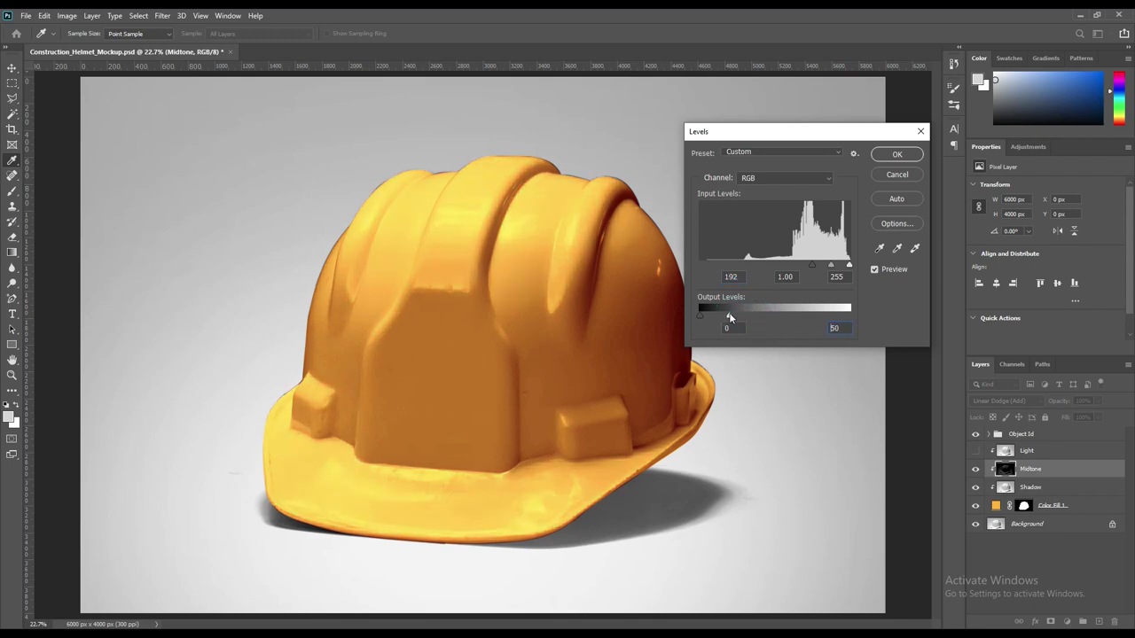
{"action": "left_click", "coordinate": [897, 157]}
{"action": "left_click", "coordinate": [975, 451]}
{"action": "left_click", "coordinate": [1047, 456]}
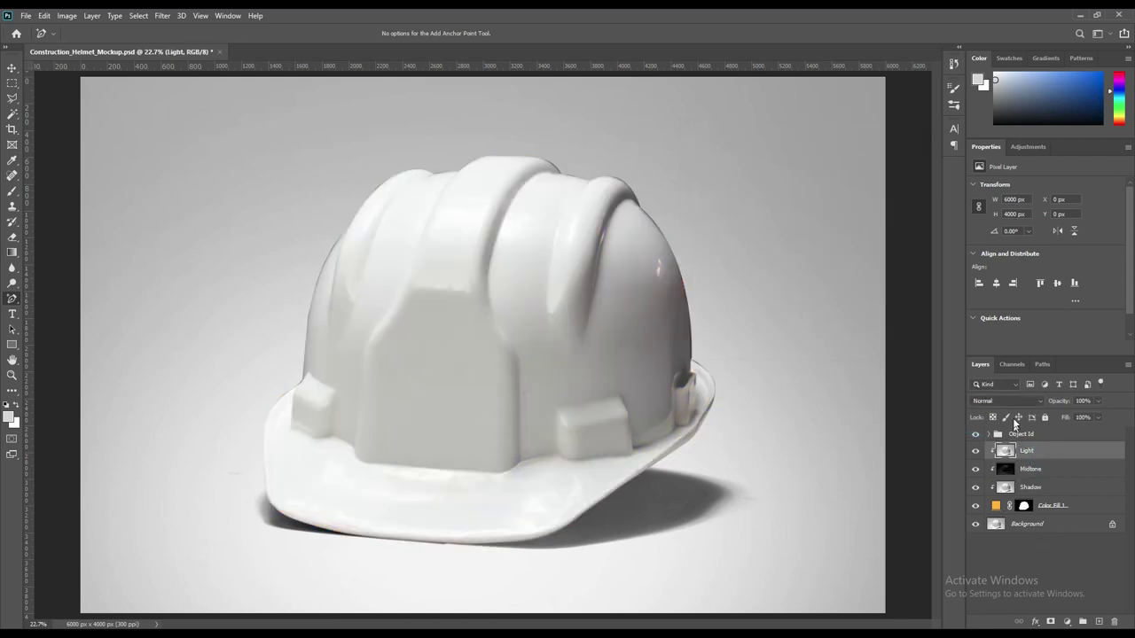
Step: Set the Light layer to Screen and darken it in Levels by raising input black, lowering output white
{"action": "left_click", "coordinate": [1018, 403]}
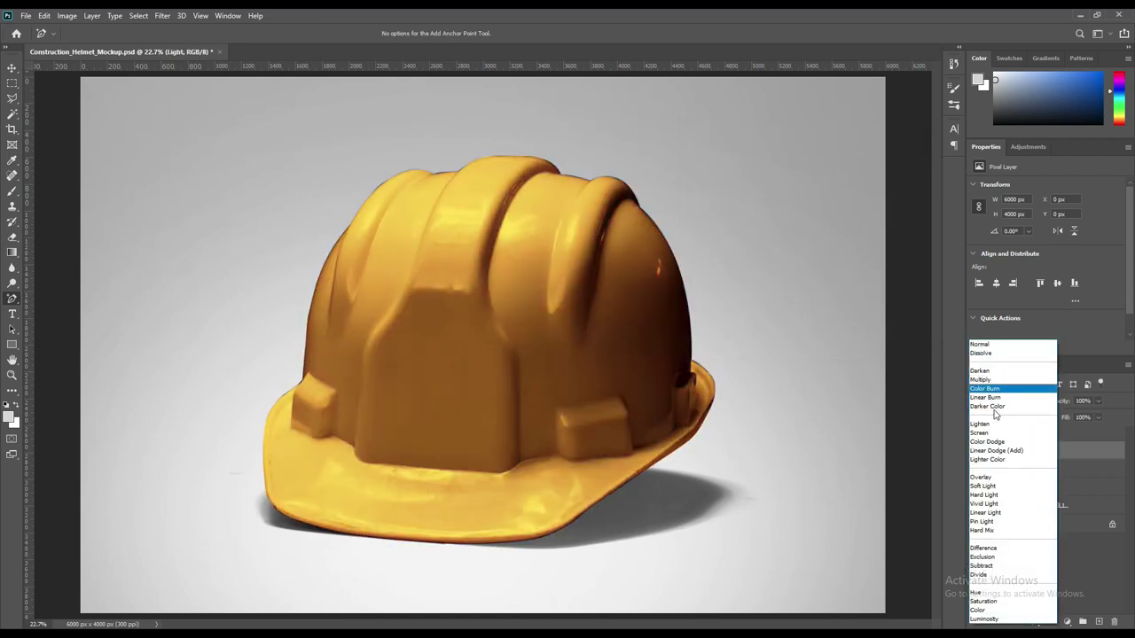
{"action": "left_click", "coordinate": [982, 434]}
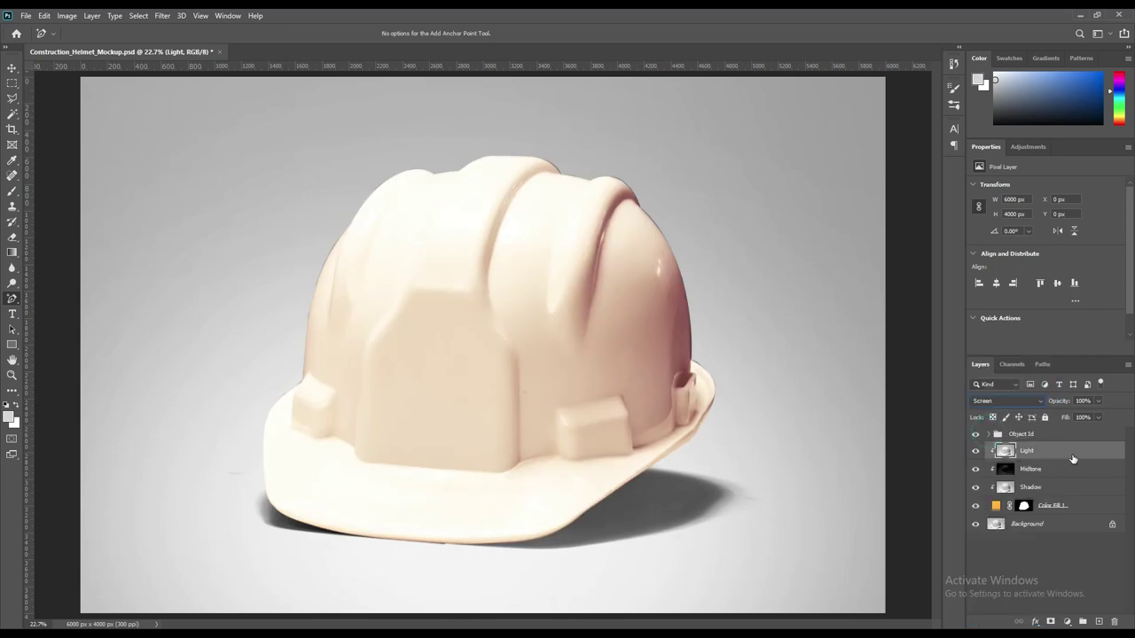
{"action": "left_click", "coordinate": [68, 17]}
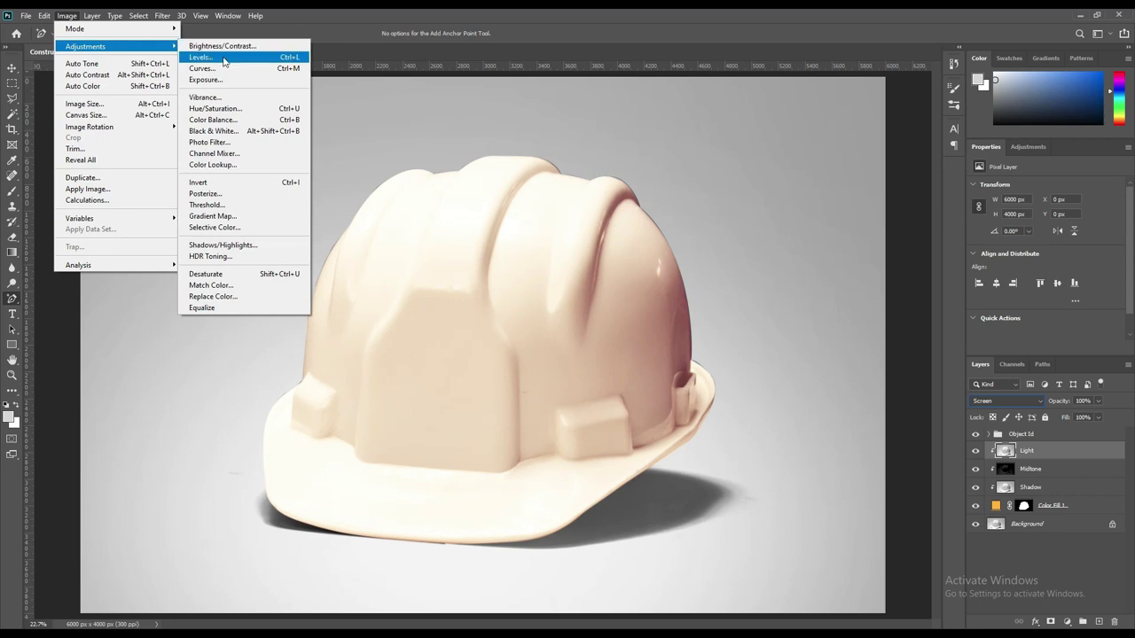
{"action": "mouse_move", "coordinate": [85, 47]}
{"action": "left_click", "coordinate": [223, 59]}
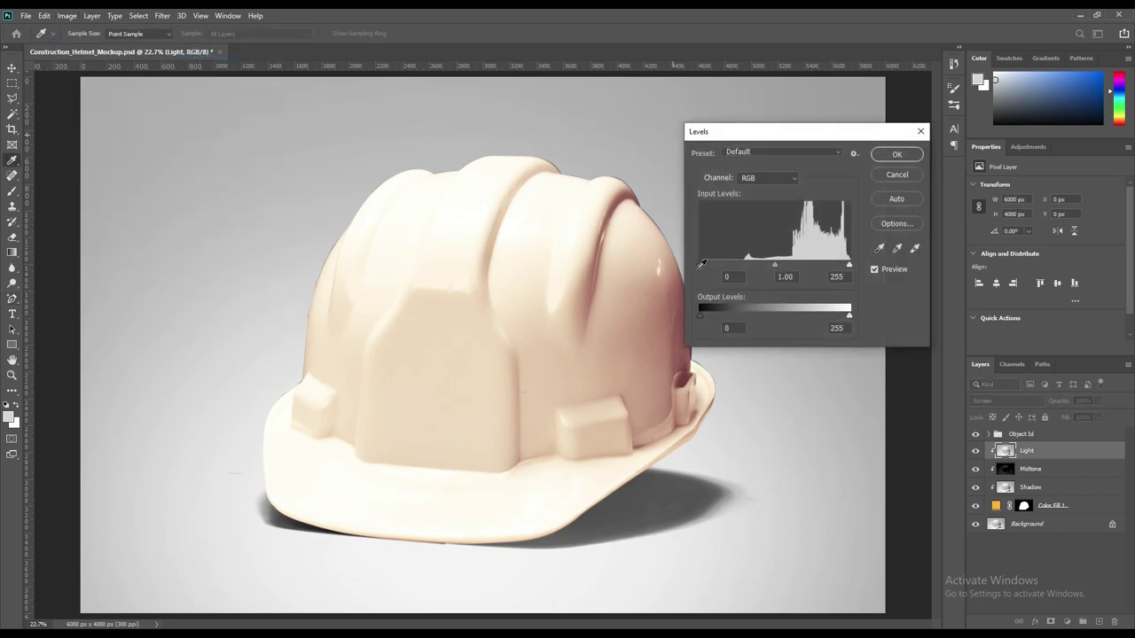
{"action": "left_click_drag", "start_coordinate": [700, 265], "coordinate": [783, 265]}
{"action": "left_click_drag", "start_coordinate": [791, 268], "coordinate": [813, 268]}
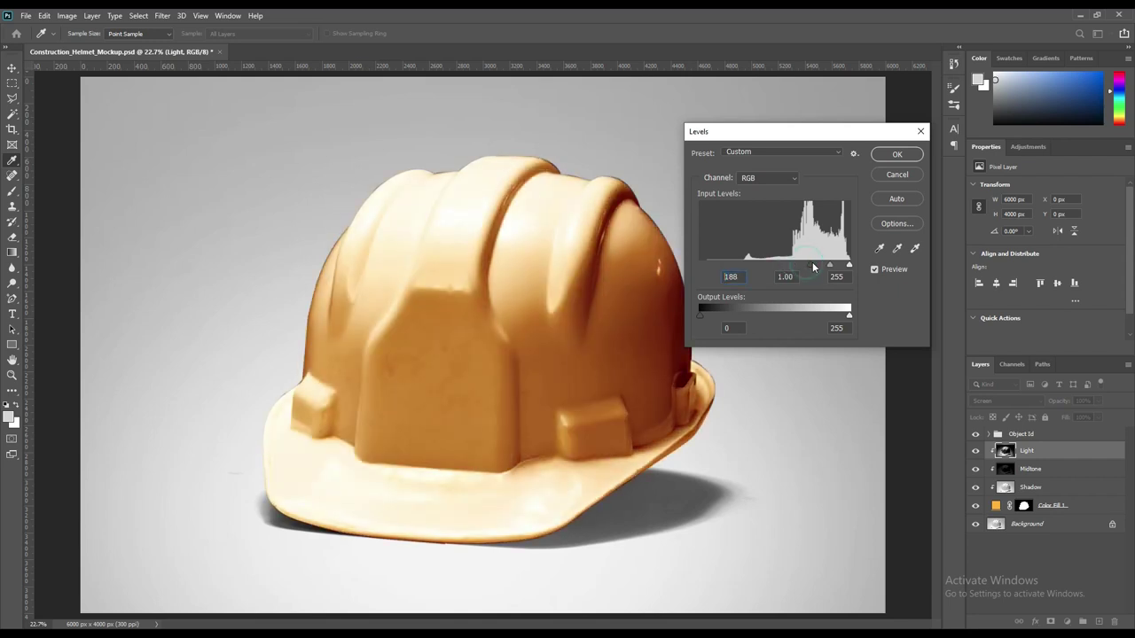
{"action": "left_click_drag", "start_coordinate": [814, 267], "coordinate": [818, 264]}
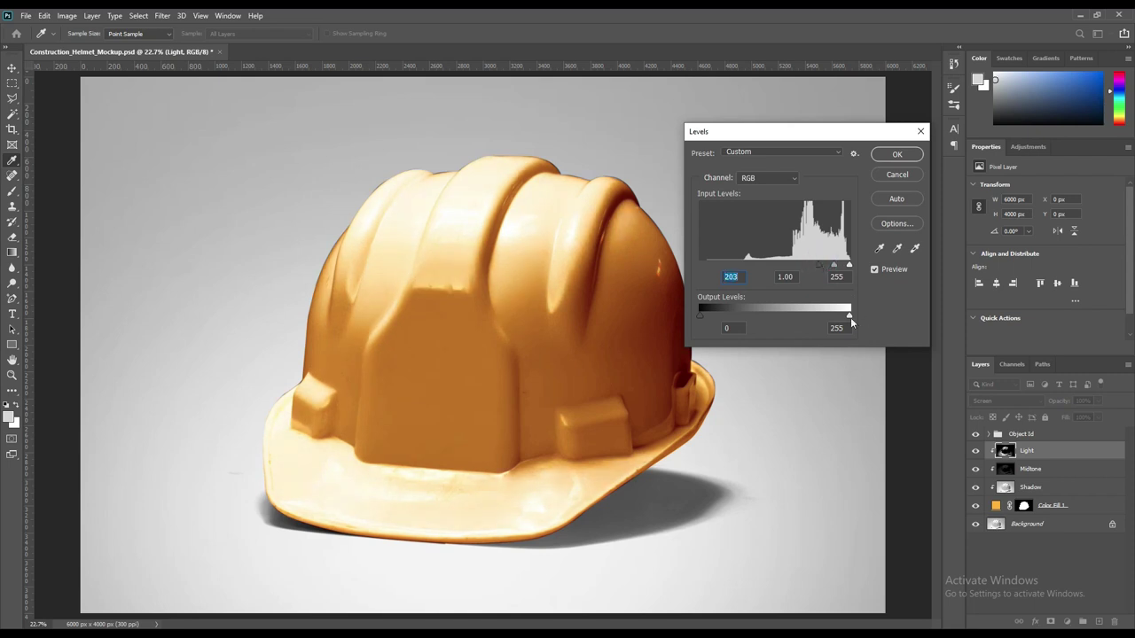
{"action": "mouse_move", "coordinate": [848, 316]}
{"action": "left_mouse_down"}
{"action": "mouse_move", "coordinate": [768, 317]}
{"action": "mouse_move", "coordinate": [788, 317]}
{"action": "left_mouse_up"}
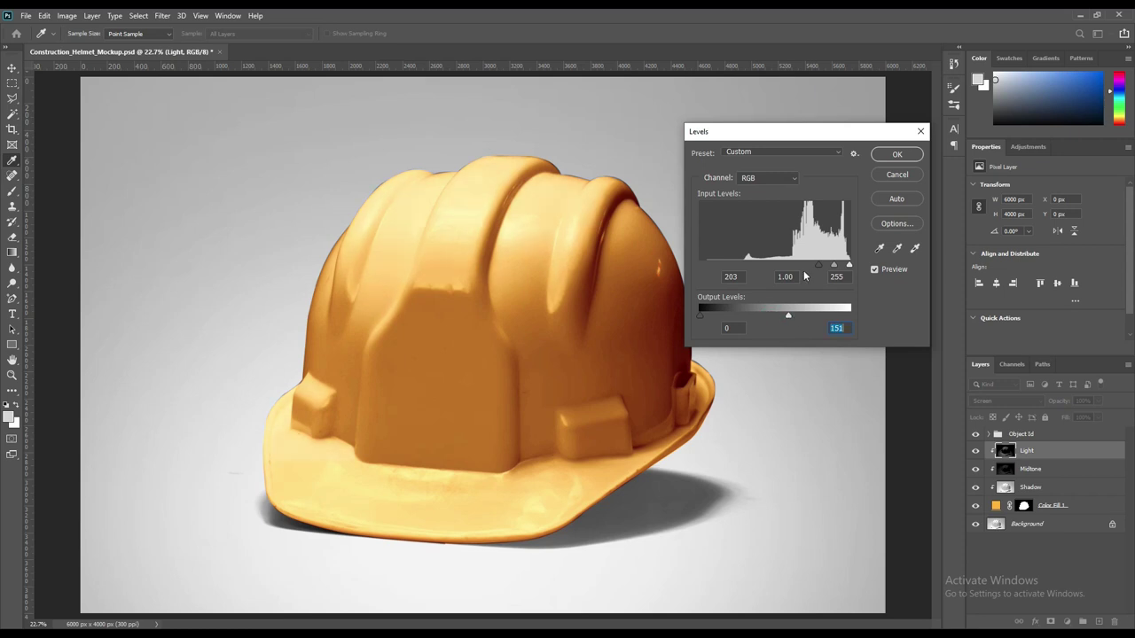
Step: Fine-tune Light's Levels to input black 225 and output white 140, and apply
{"action": "left_click_drag", "start_coordinate": [817, 267], "coordinate": [828, 266]}
{"action": "left_click", "coordinate": [828, 266]}
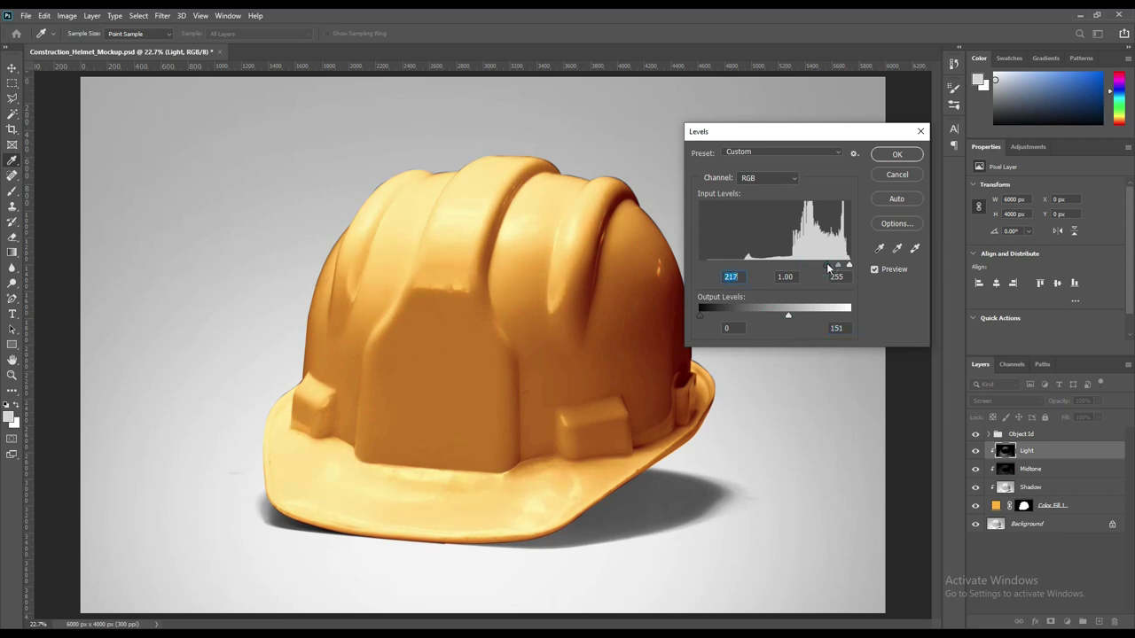
{"action": "left_click_drag", "start_coordinate": [828, 266], "coordinate": [831, 266]}
{"action": "left_click_drag", "start_coordinate": [790, 317], "coordinate": [784, 316]}
{"action": "left_click_drag", "start_coordinate": [831, 268], "coordinate": [832, 270]}
{"action": "left_click", "coordinate": [833, 267]}
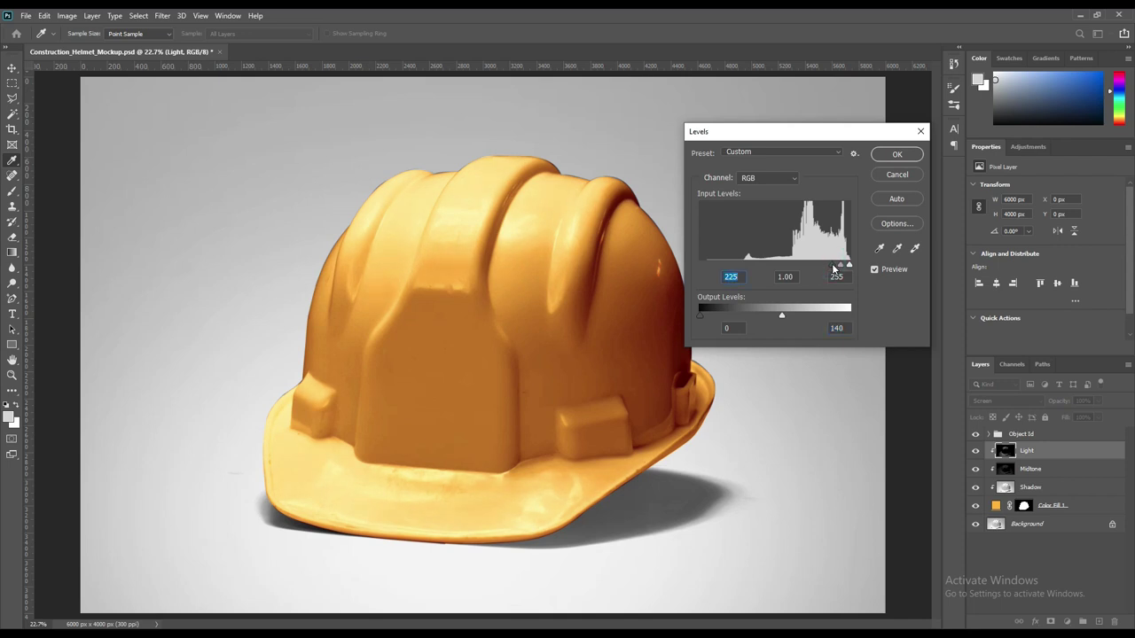
{"action": "left_click", "coordinate": [894, 156]}
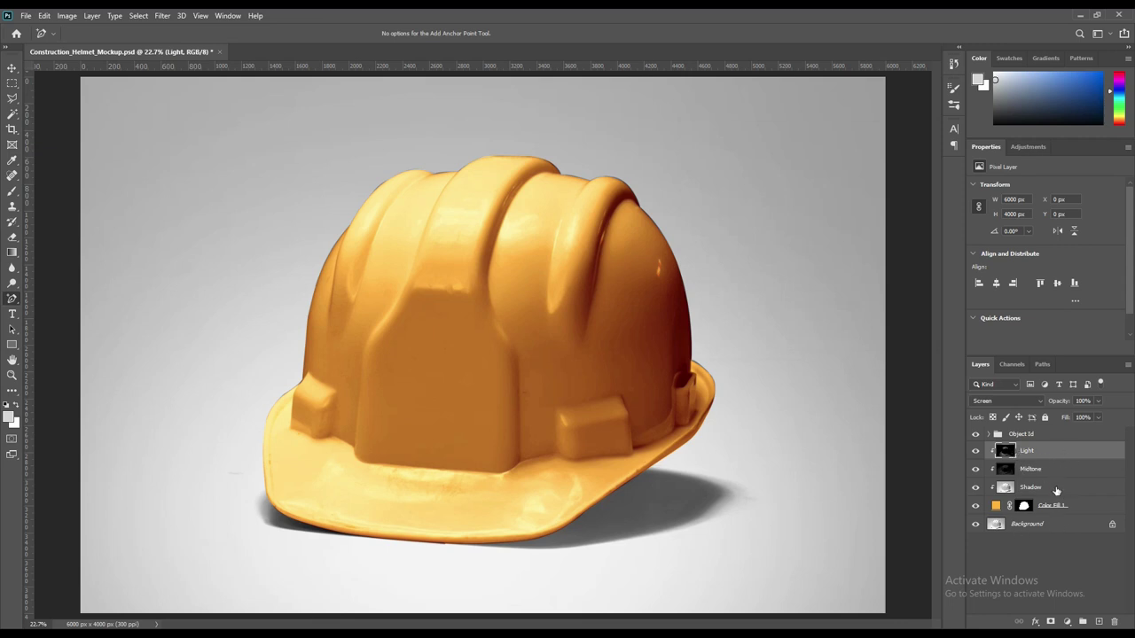
{"action": "left_click", "coordinate": [1060, 487]}
{"action": "left_click", "coordinate": [1065, 526]}
Step: Add a yellow solid Color Fill 2 layer above Background in Linear Burn mode
{"action": "left_click", "coordinate": [1068, 622]}
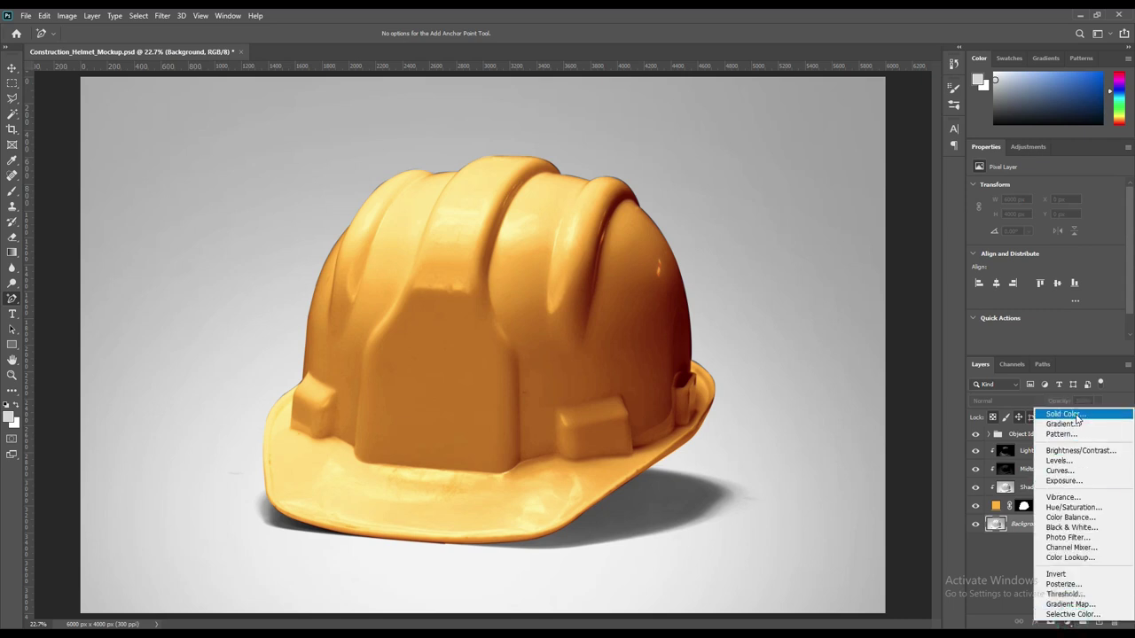
{"action": "left_click", "coordinate": [1064, 414]}
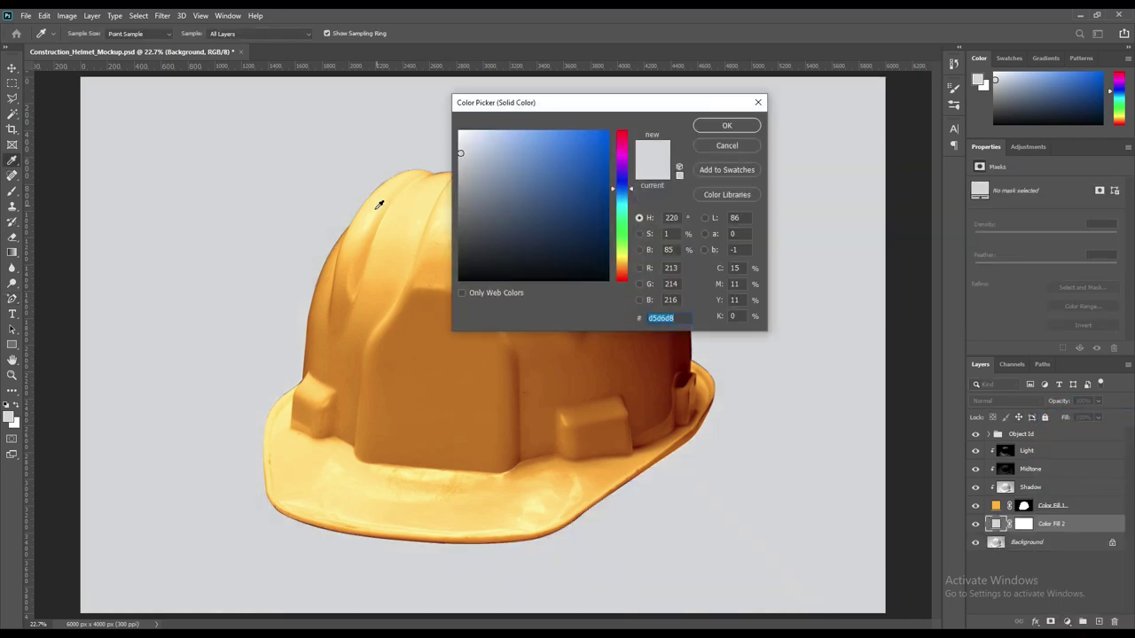
{"action": "left_click", "coordinate": [381, 205]}
{"action": "left_click", "coordinate": [727, 126]}
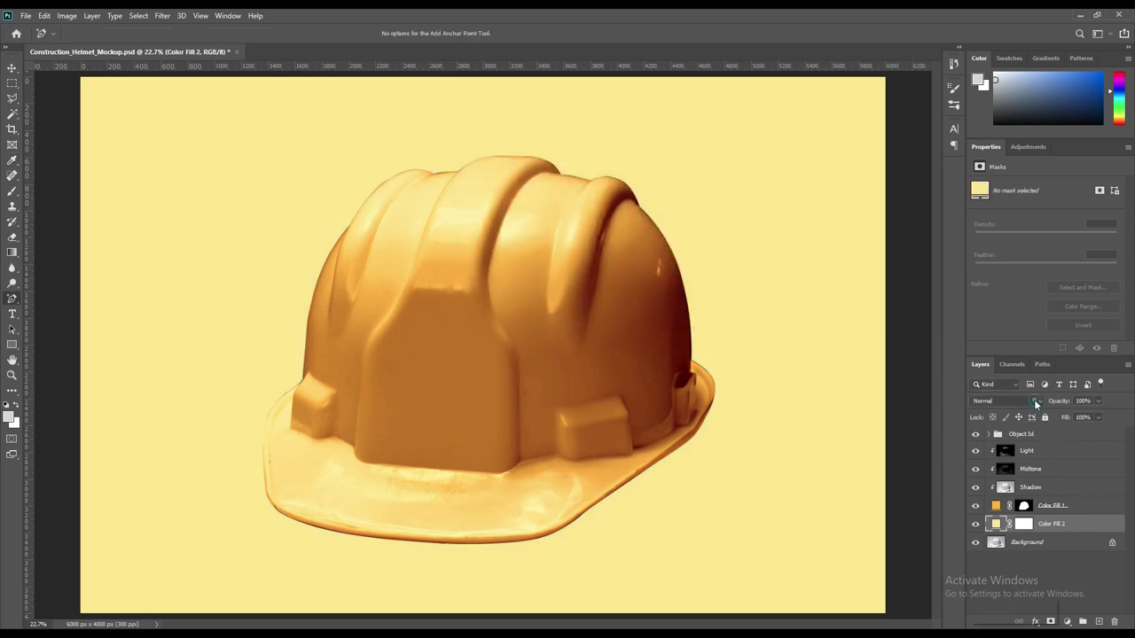
{"action": "left_click", "coordinate": [1035, 404]}
{"action": "left_click", "coordinate": [1007, 404]}
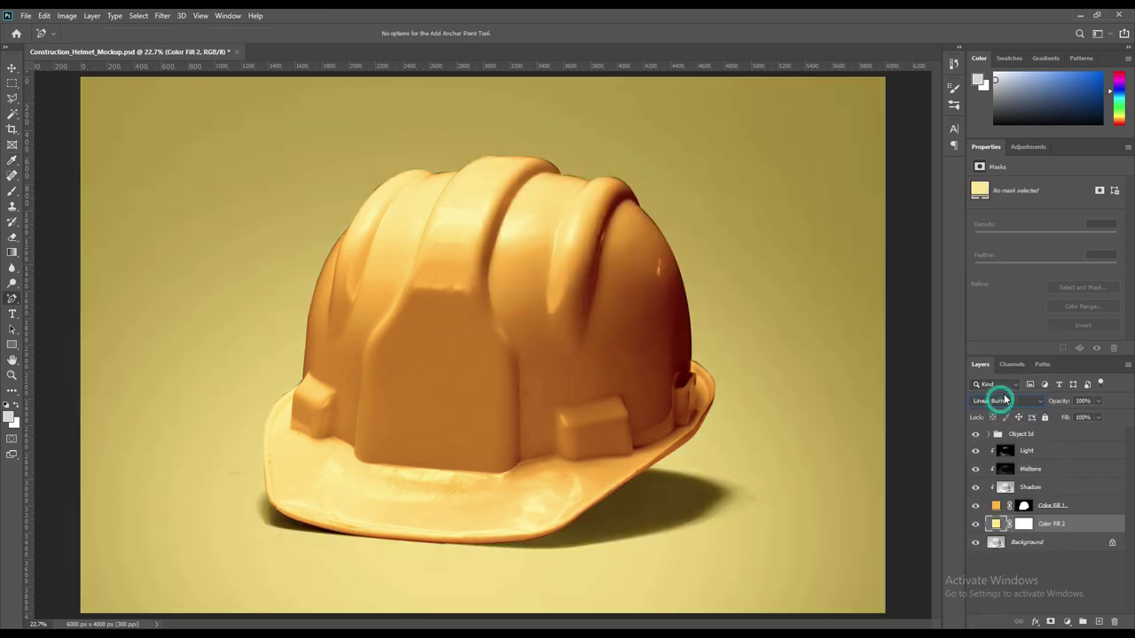
Step: Lighten Color Fill 2's colour to pale yellow #ffd188
{"action": "double_click", "coordinate": [996, 525]}
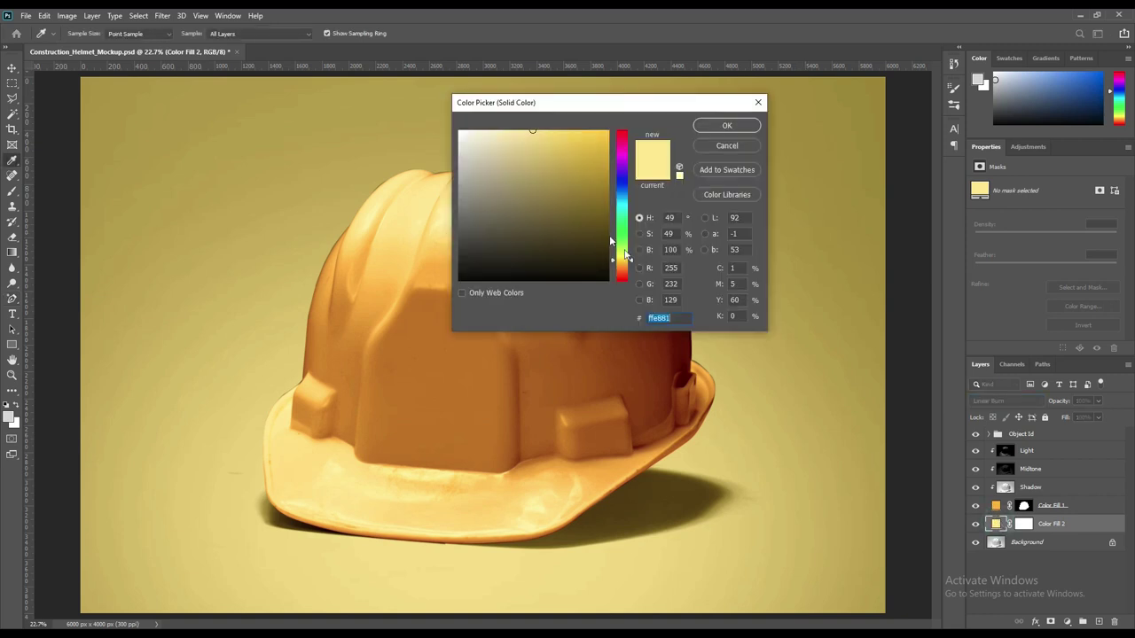
{"action": "left_click_drag", "start_coordinate": [632, 261], "coordinate": [632, 266]}
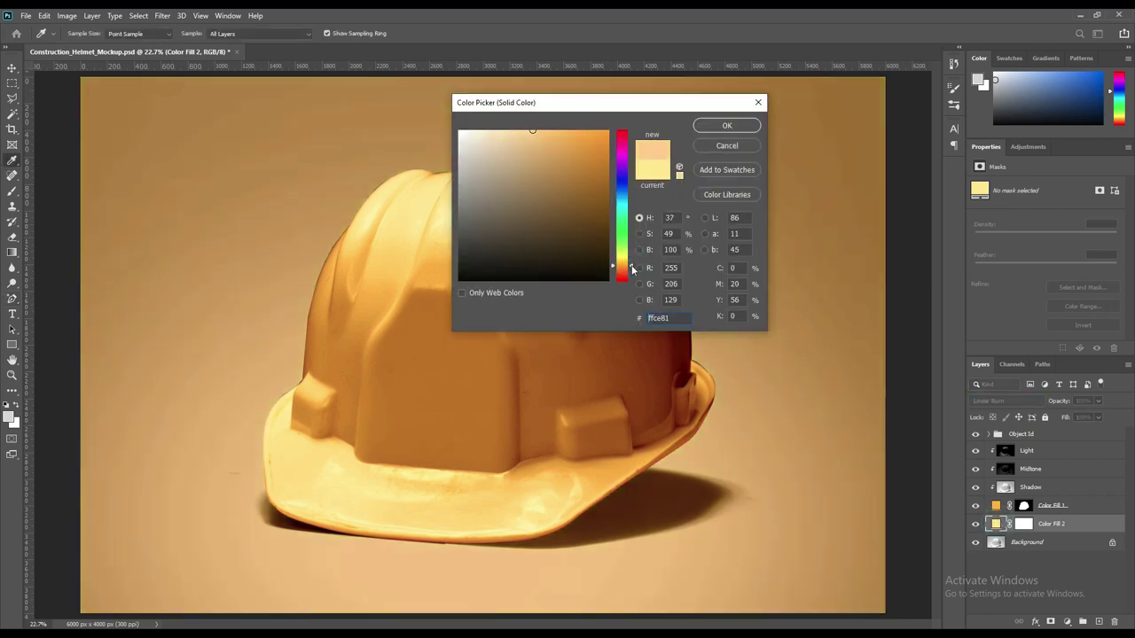
{"action": "left_click_drag", "start_coordinate": [537, 141], "coordinate": [528, 129]}
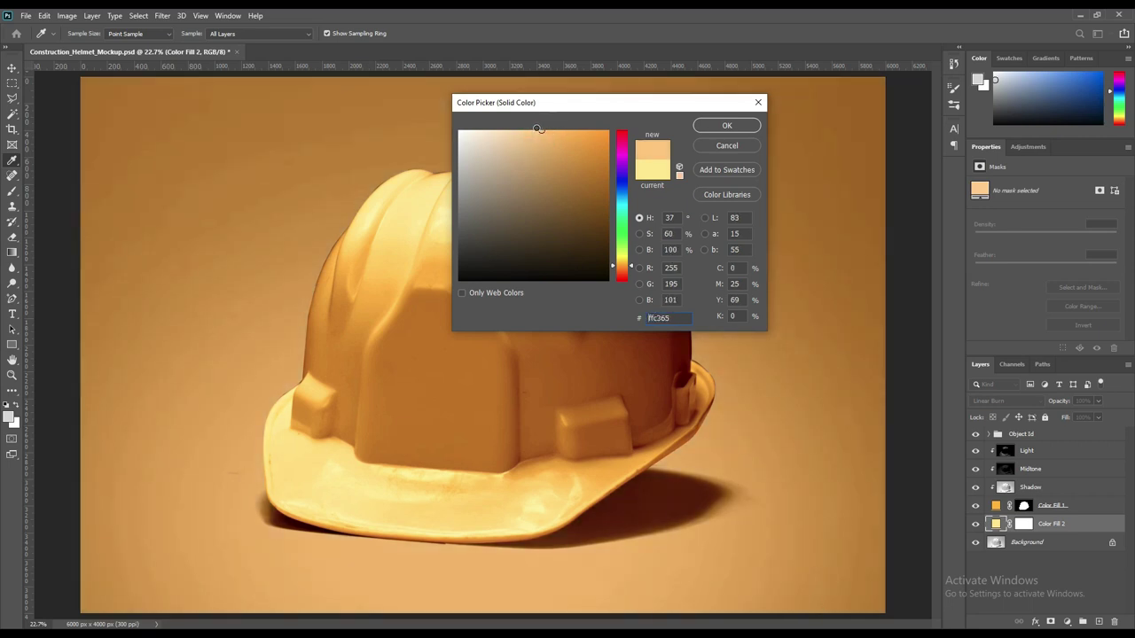
{"action": "left_click", "coordinate": [722, 133]}
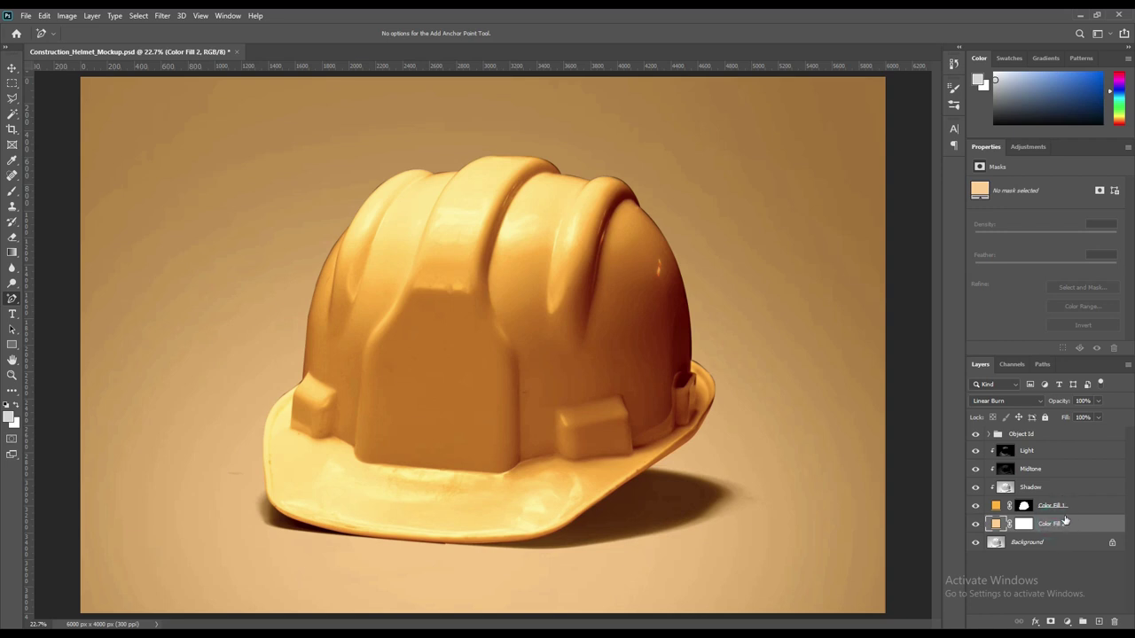
Step: Tag Color Fill 2 and Color Fill 1 with Red layer labels, leaving Color Fill 1 selected
{"action": "right_click", "coordinate": [1067, 524]}
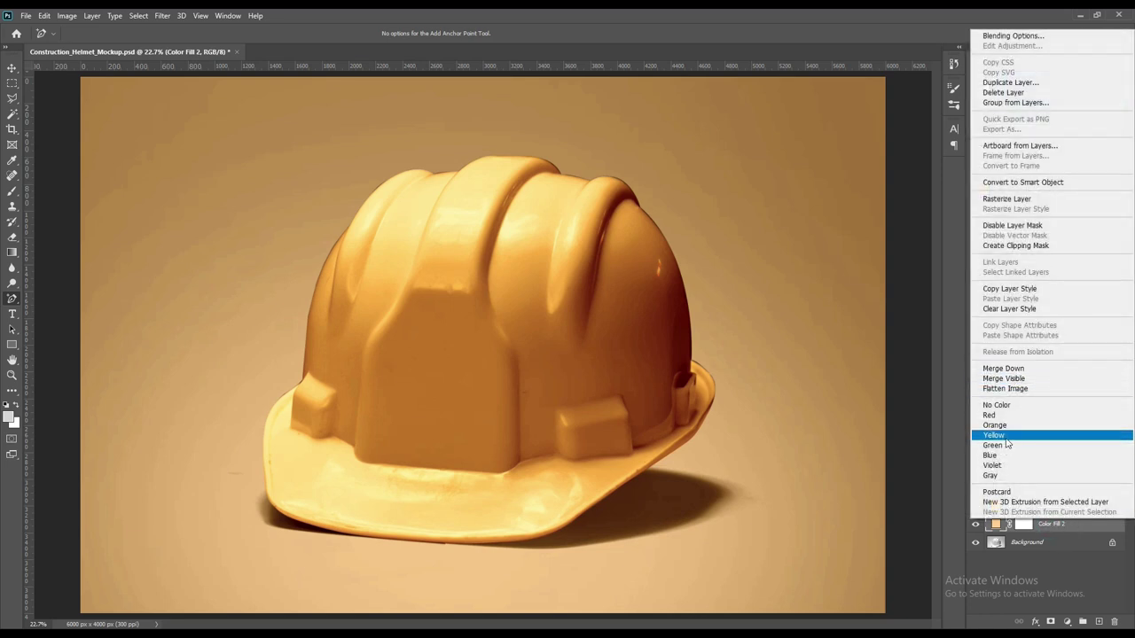
{"action": "left_click", "coordinate": [1005, 426]}
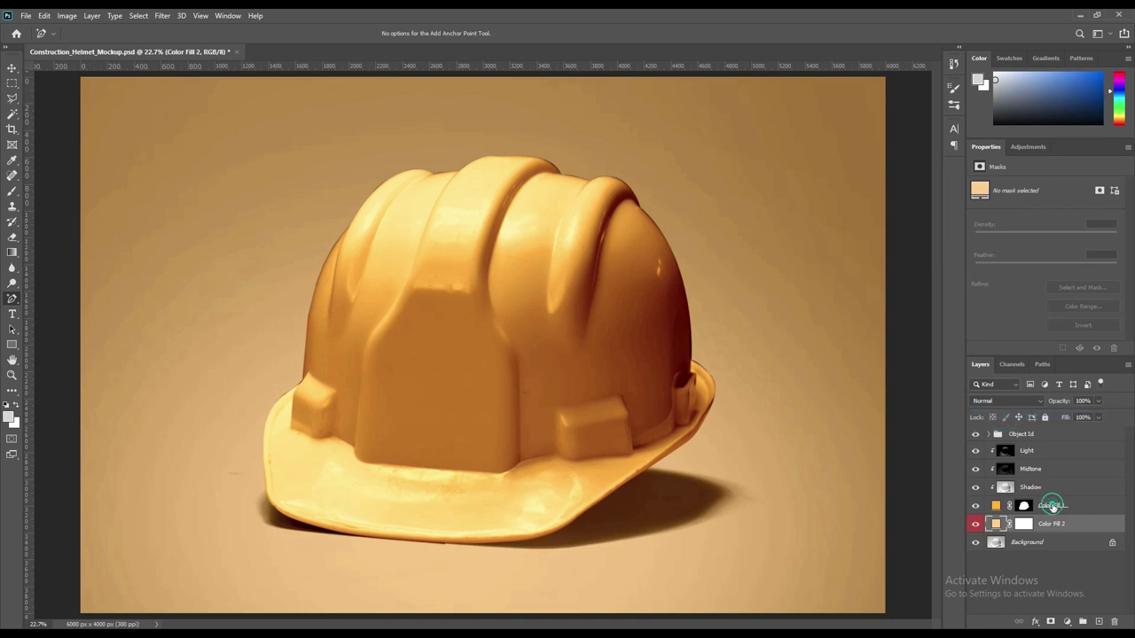
{"action": "right_click", "coordinate": [1055, 505]}
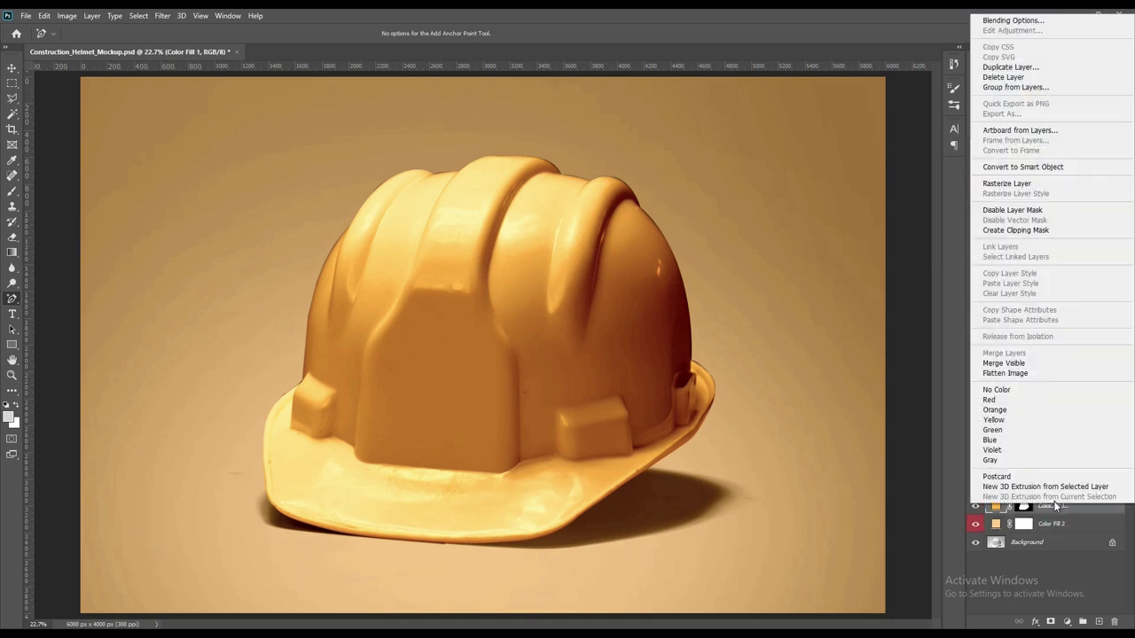
{"action": "left_click", "coordinate": [1011, 400]}
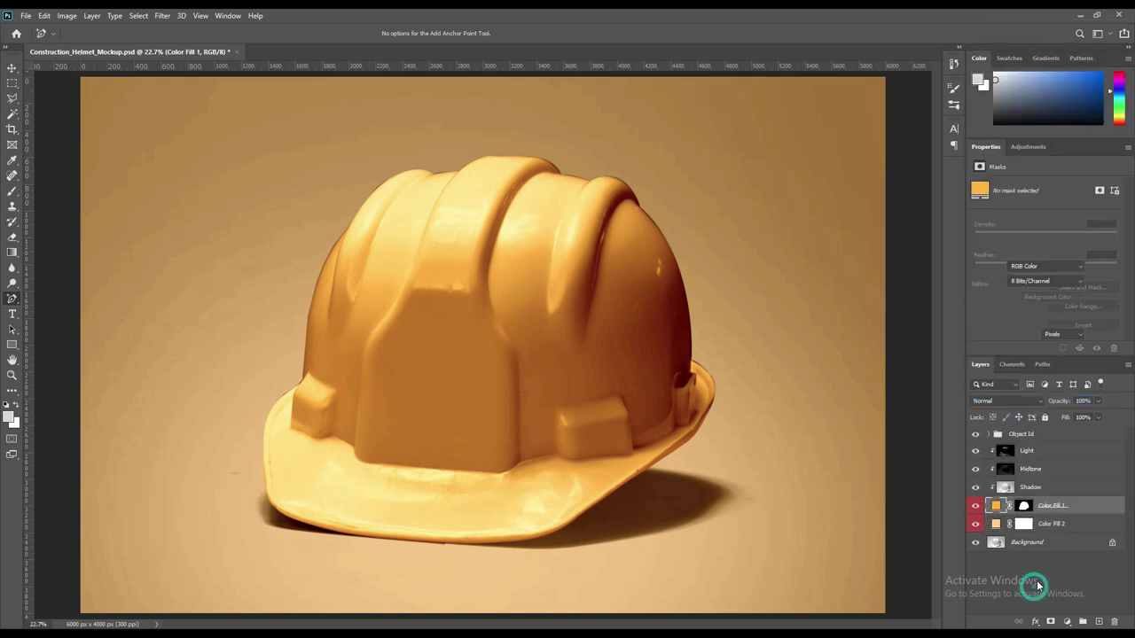
{"action": "left_click", "coordinate": [1055, 508]}
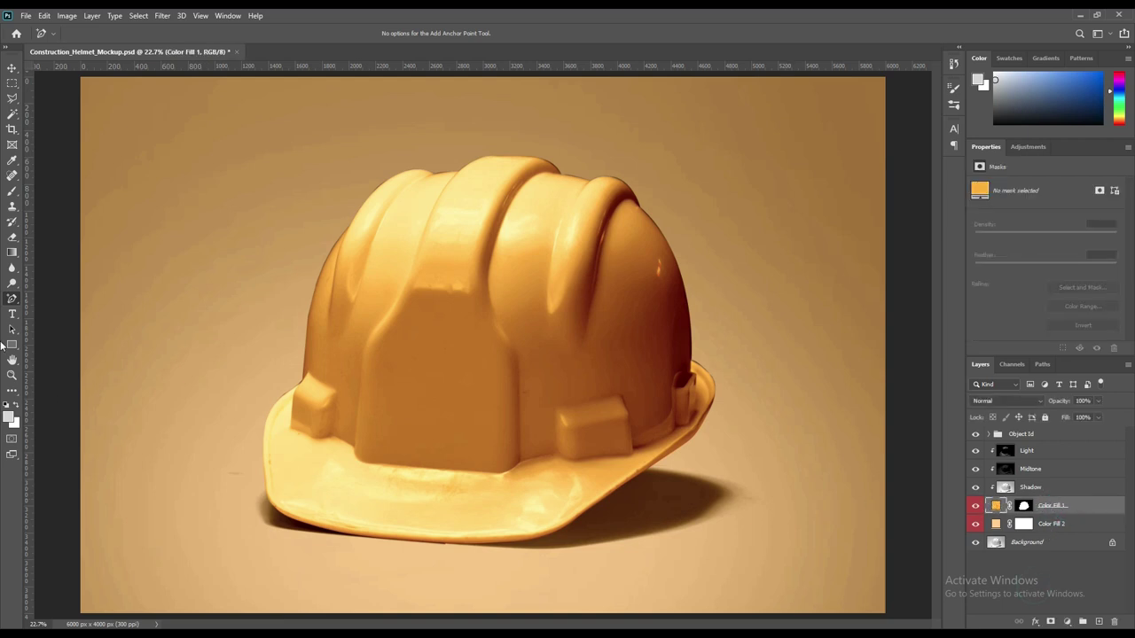
Step: Draw a grey rectangle, about 1094 x 996 px, over the helmet's front panel
{"action": "left_click", "coordinate": [11, 344]}
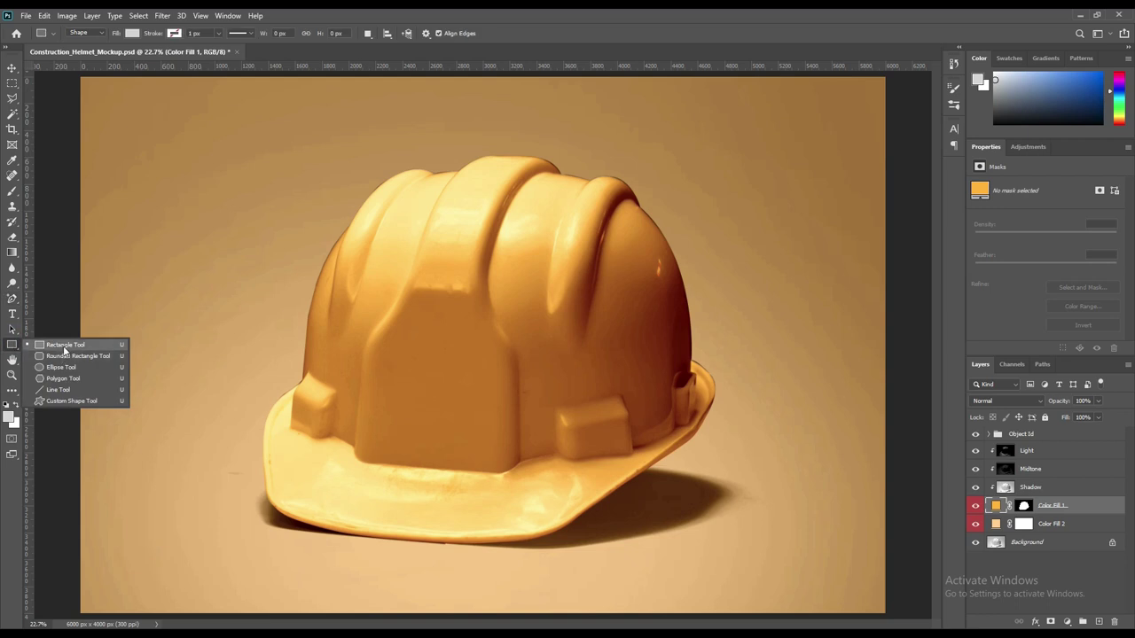
{"action": "left_click", "coordinate": [64, 347]}
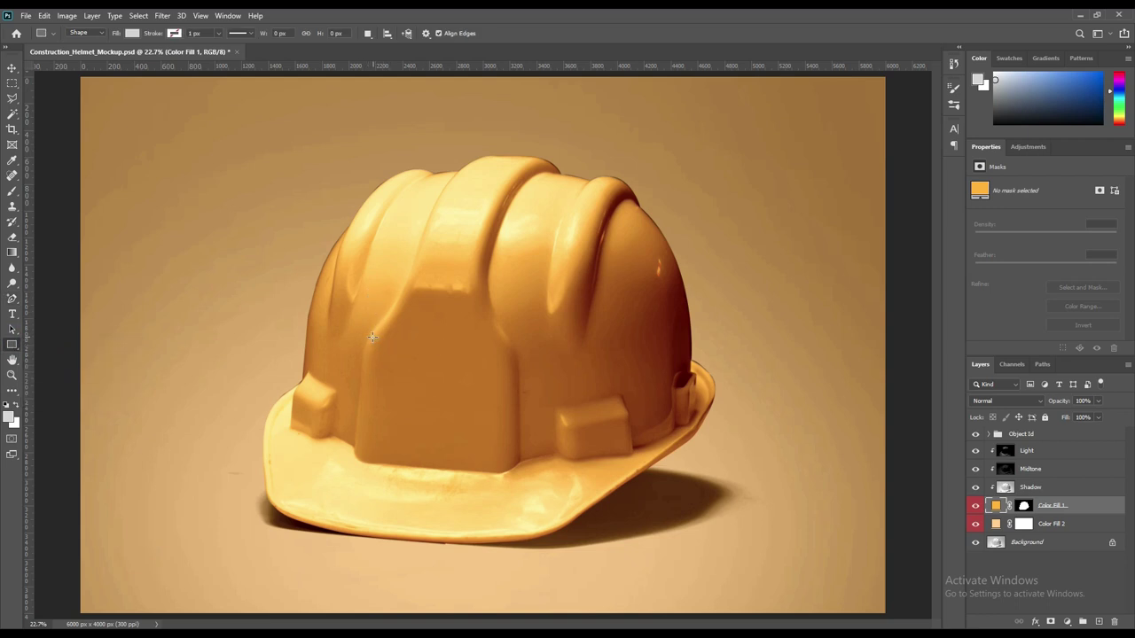
{"action": "left_click_drag", "start_coordinate": [370, 339], "coordinate": [514, 471]}
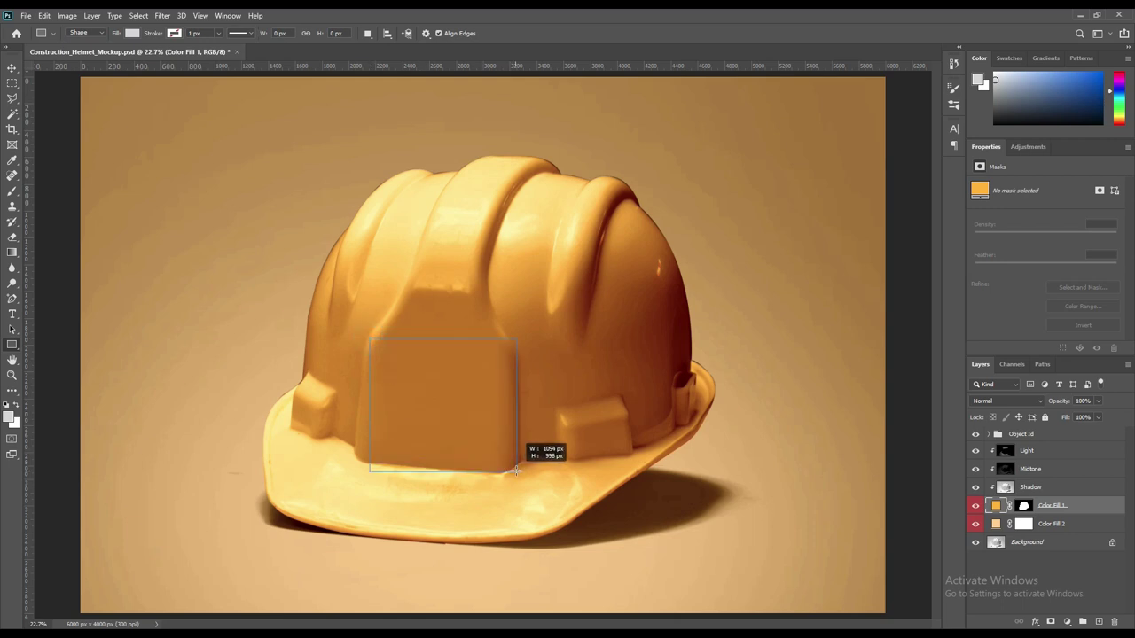
{"action": "left_click_drag", "start_coordinate": [514, 471], "coordinate": [517, 471]}
{"action": "left_click", "coordinate": [1010, 505]}
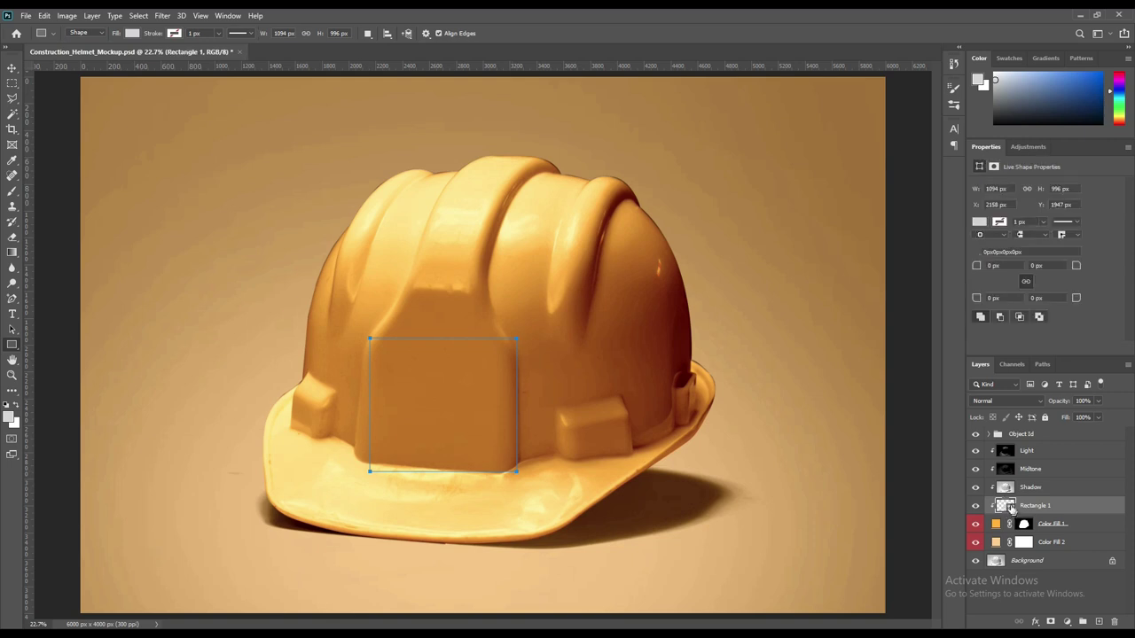
Step: Convert the Rectangle 1 layer into a smart object
{"action": "right_click", "coordinate": [443, 386]}
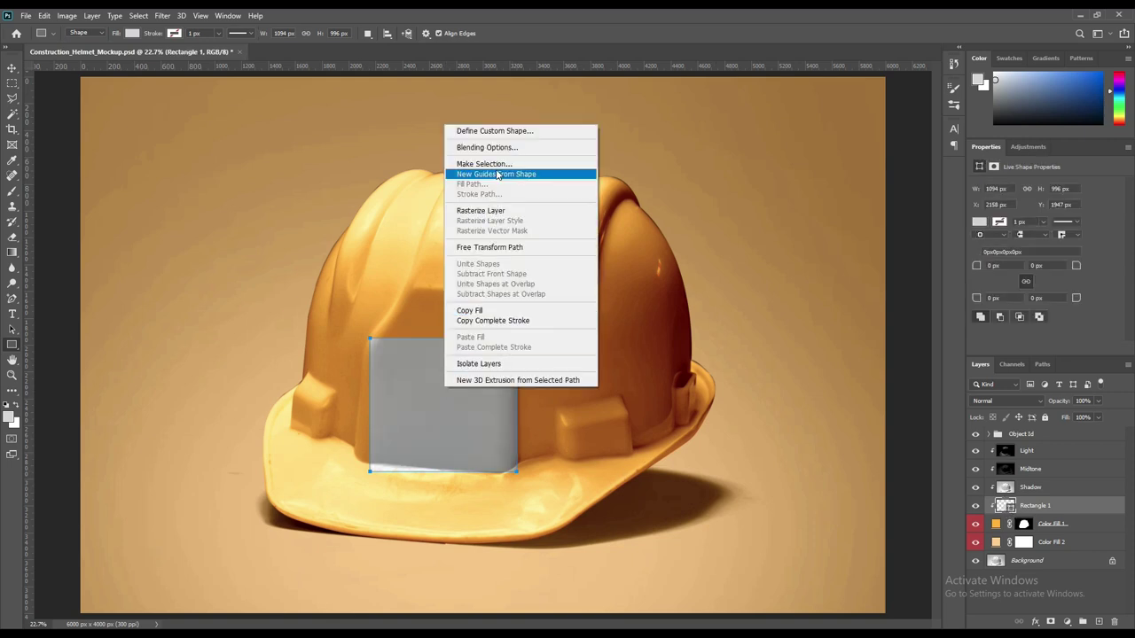
{"action": "left_click", "coordinate": [448, 413]}
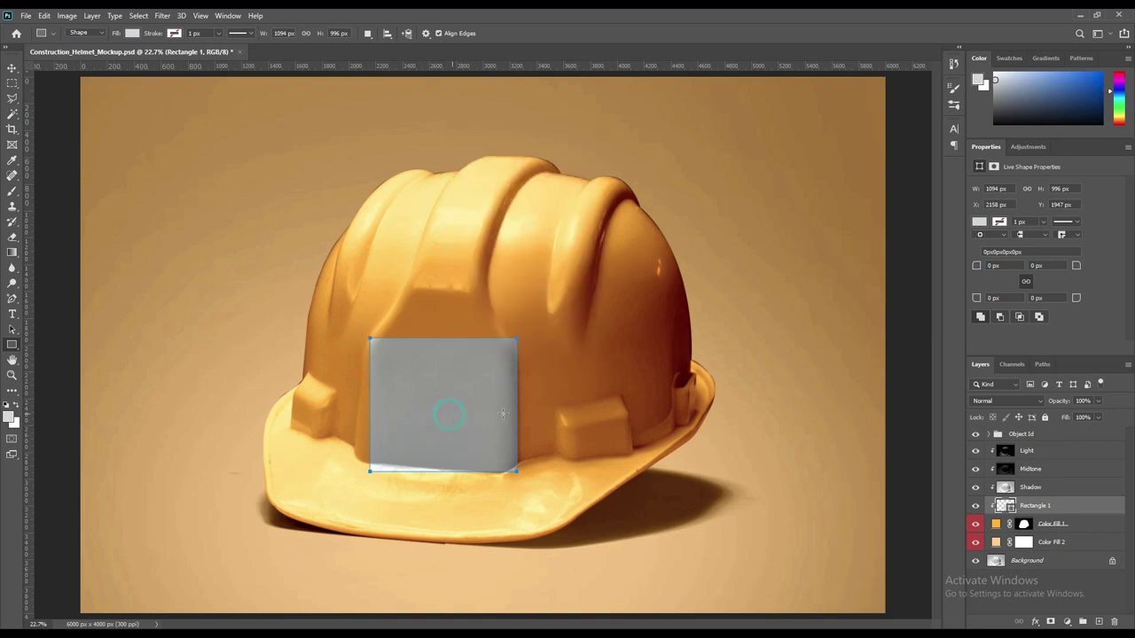
{"action": "right_click", "coordinate": [1059, 510]}
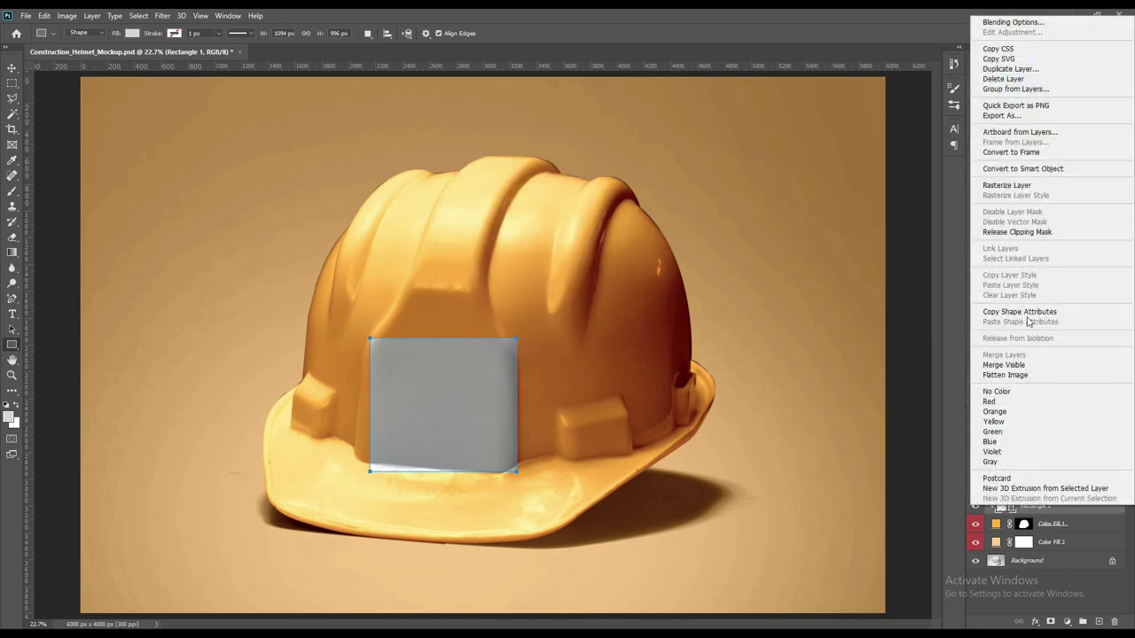
{"action": "left_click", "coordinate": [1026, 170]}
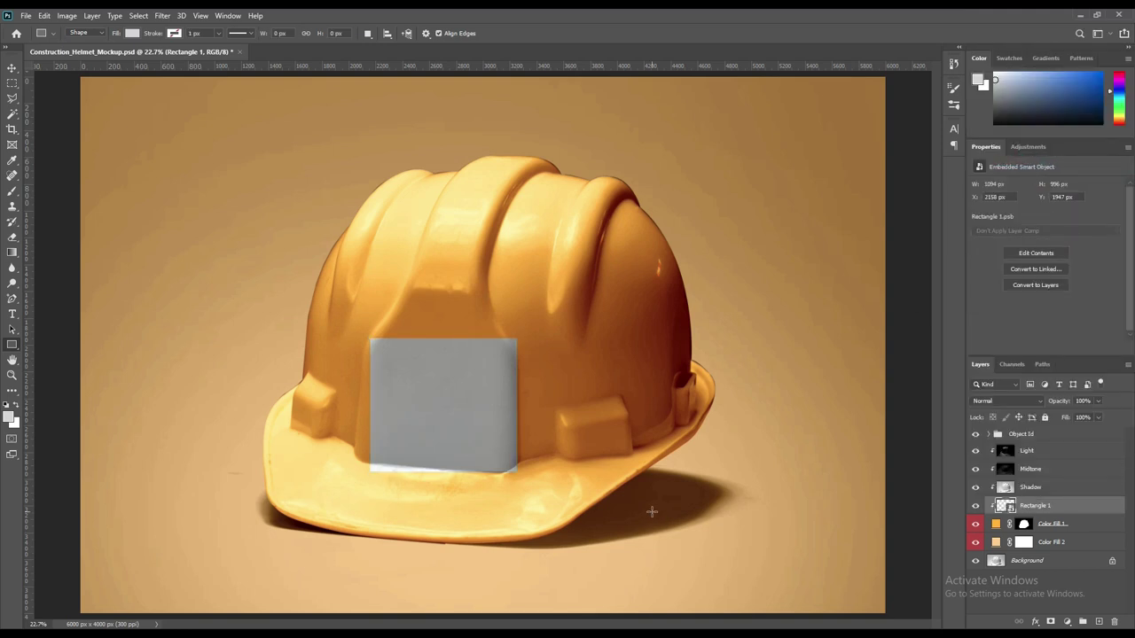
Step: Distort Rectangle 1's four corners into a trapezoid matching the helmet front's perspective
{"action": "key", "text": "ctrl+t"}
{"action": "right_click", "coordinate": [441, 361]}
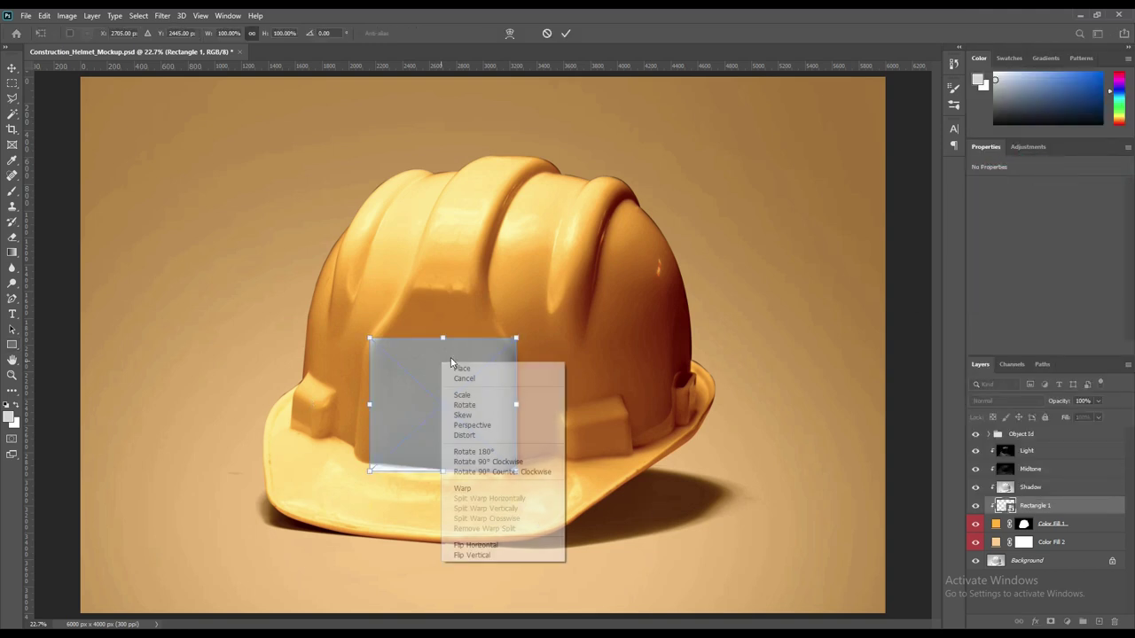
{"action": "left_click", "coordinate": [477, 436]}
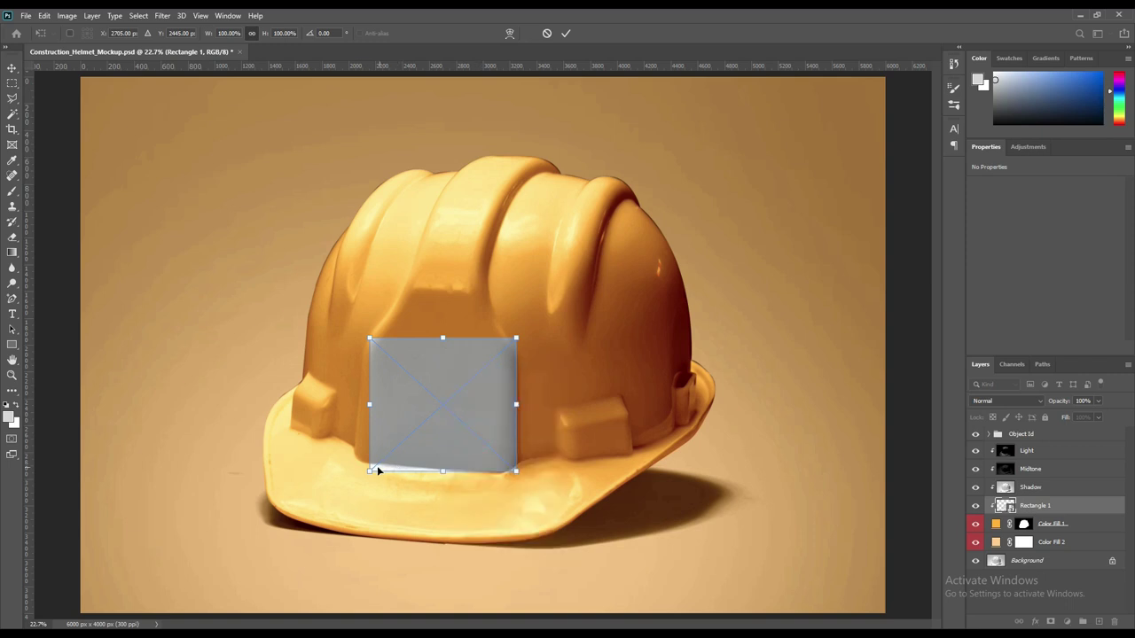
{"action": "left_click_drag", "start_coordinate": [370, 473], "coordinate": [353, 464]}
{"action": "left_click_drag", "start_coordinate": [371, 339], "coordinate": [365, 342]}
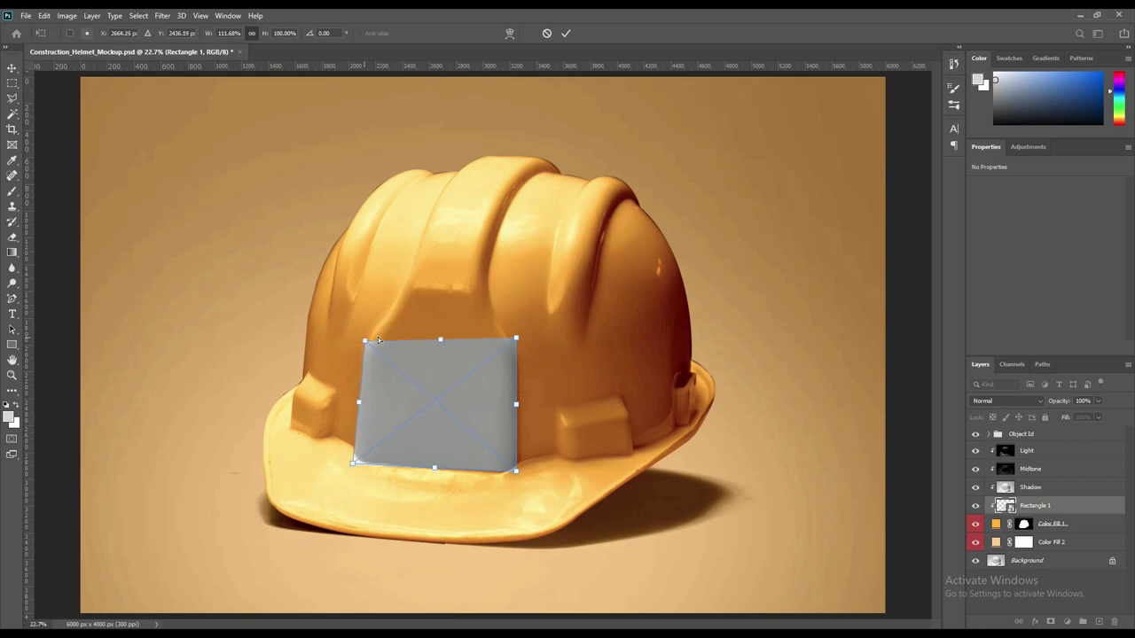
{"action": "left_click_drag", "start_coordinate": [516, 340], "coordinate": [512, 347]}
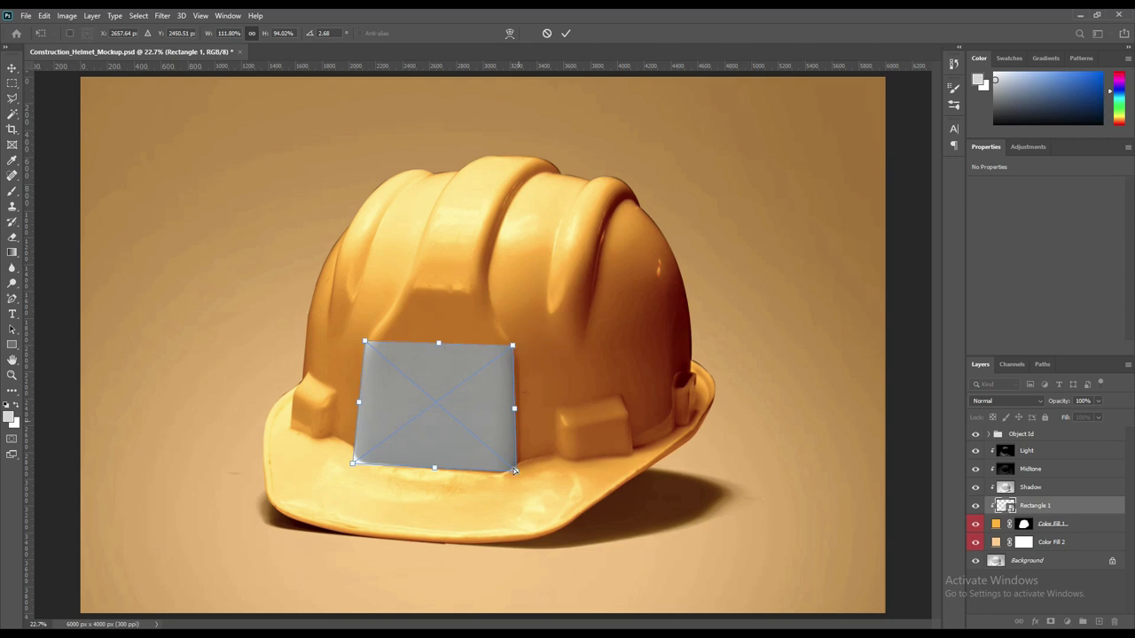
{"action": "left_click_drag", "start_coordinate": [516, 472], "coordinate": [521, 476]}
{"action": "left_click_drag", "start_coordinate": [513, 348], "coordinate": [517, 350]}
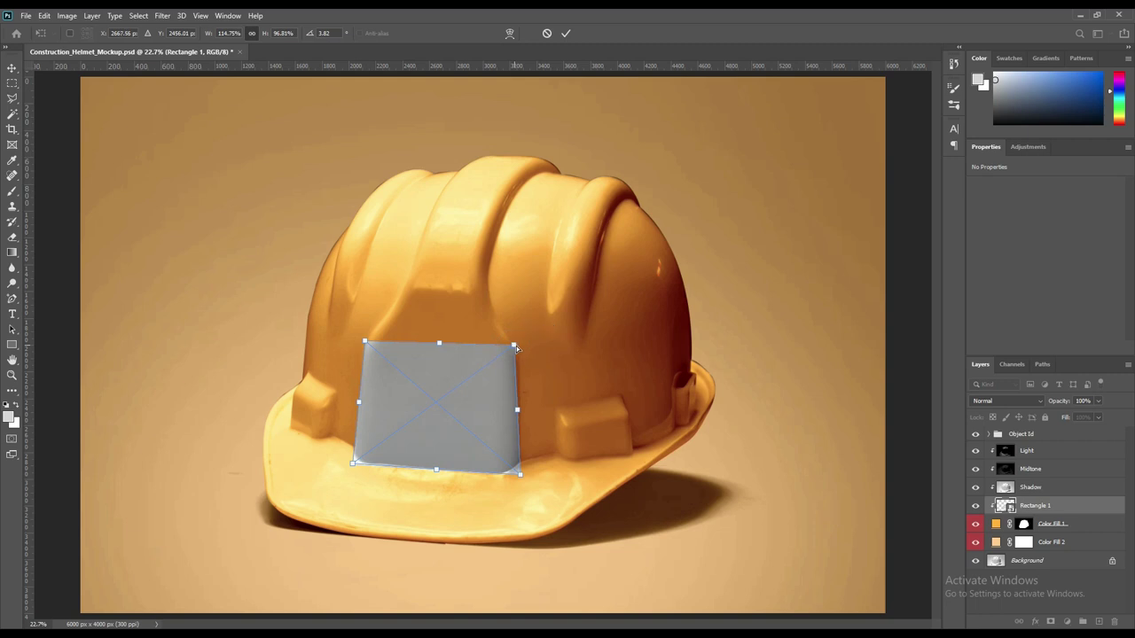
{"action": "left_click", "coordinate": [566, 33]}
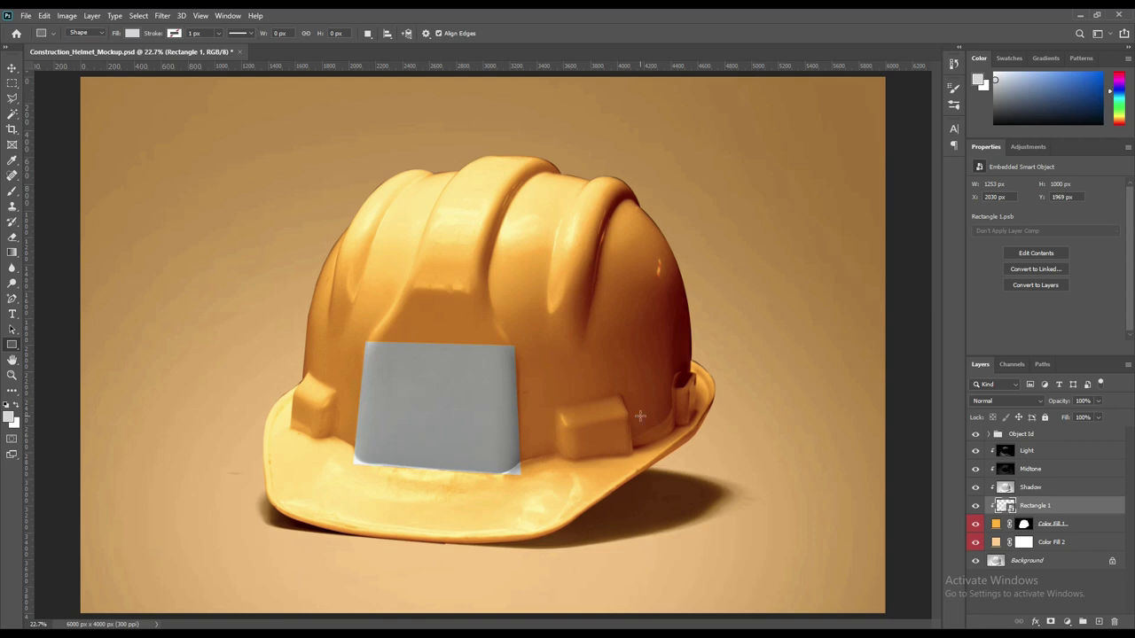
Step: Give Rectangle 1 a red label and open its smart object contents for editing
{"action": "right_click", "coordinate": [1060, 504]}
{"action": "left_click", "coordinate": [937, 527]}
{"action": "double_click", "coordinate": [1010, 506]}
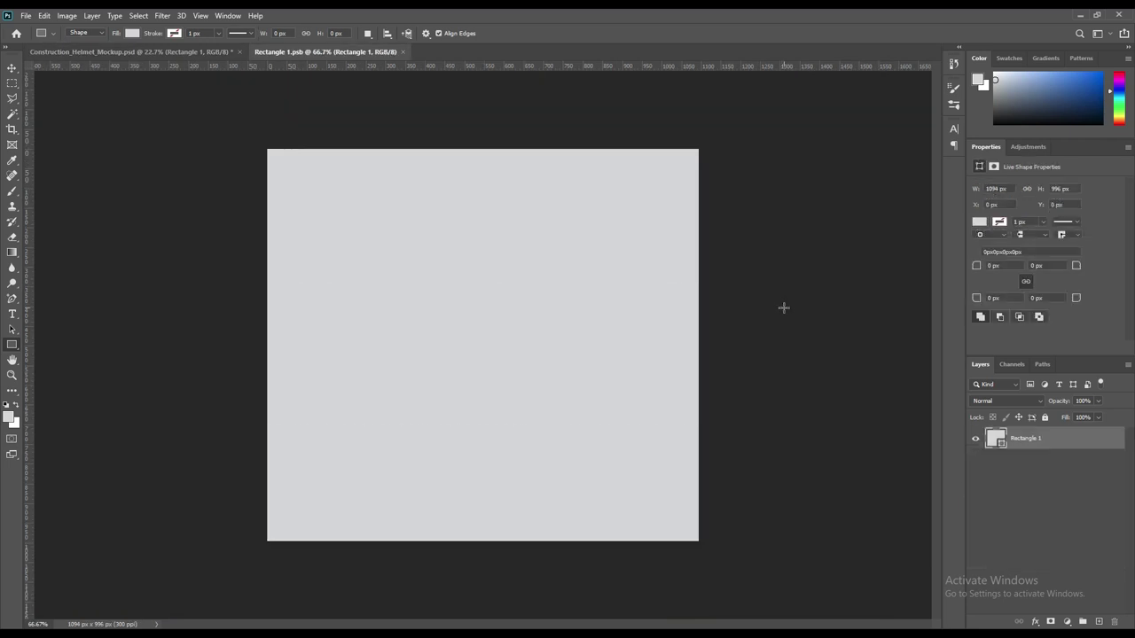
{"action": "left_click", "coordinate": [12, 68]}
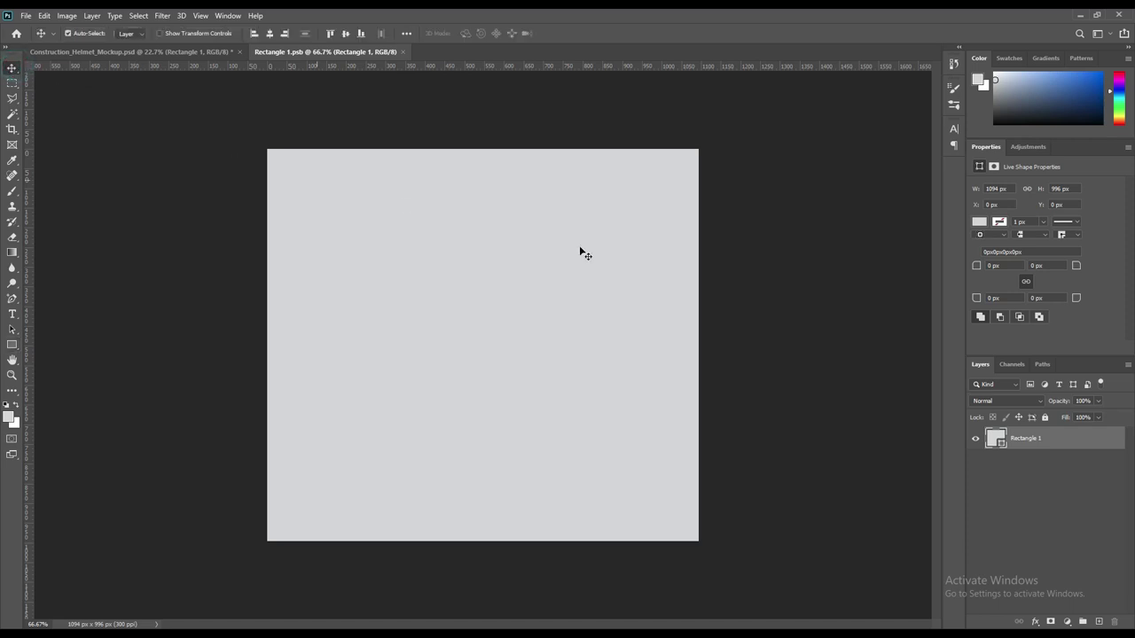
Step: Add a black 'Mockupart' text layer on the grey label
{"action": "left_click", "coordinate": [11, 315]}
{"action": "left_click", "coordinate": [431, 284]}
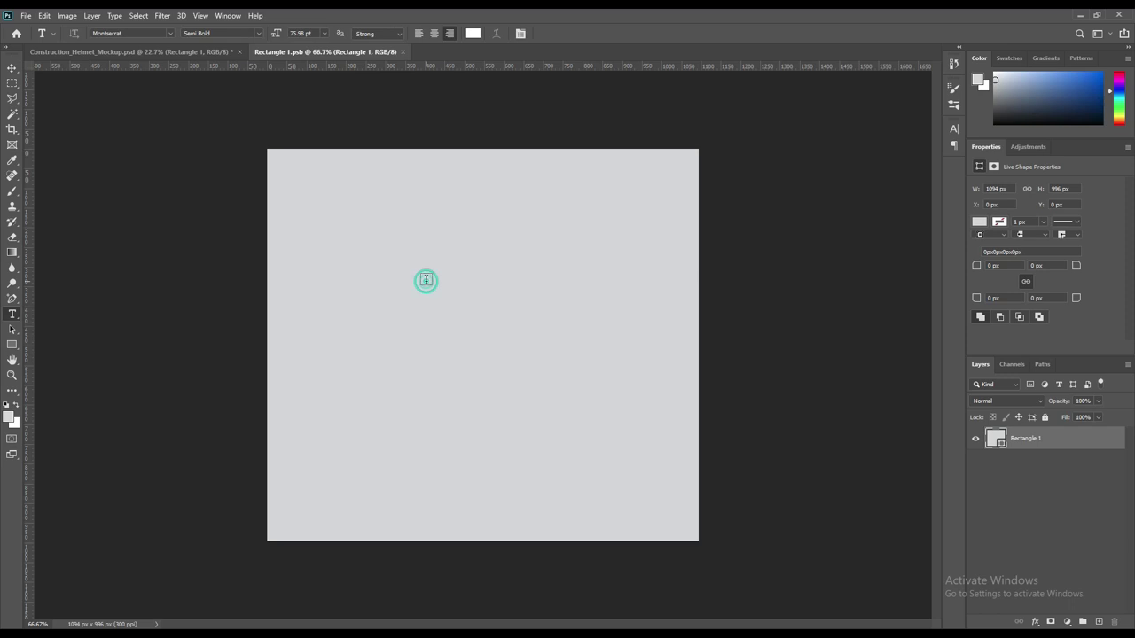
{"action": "left_click", "coordinate": [472, 33]}
{"action": "left_click_drag", "start_coordinate": [519, 190], "coordinate": [458, 280]}
{"action": "left_click", "coordinate": [727, 125]}
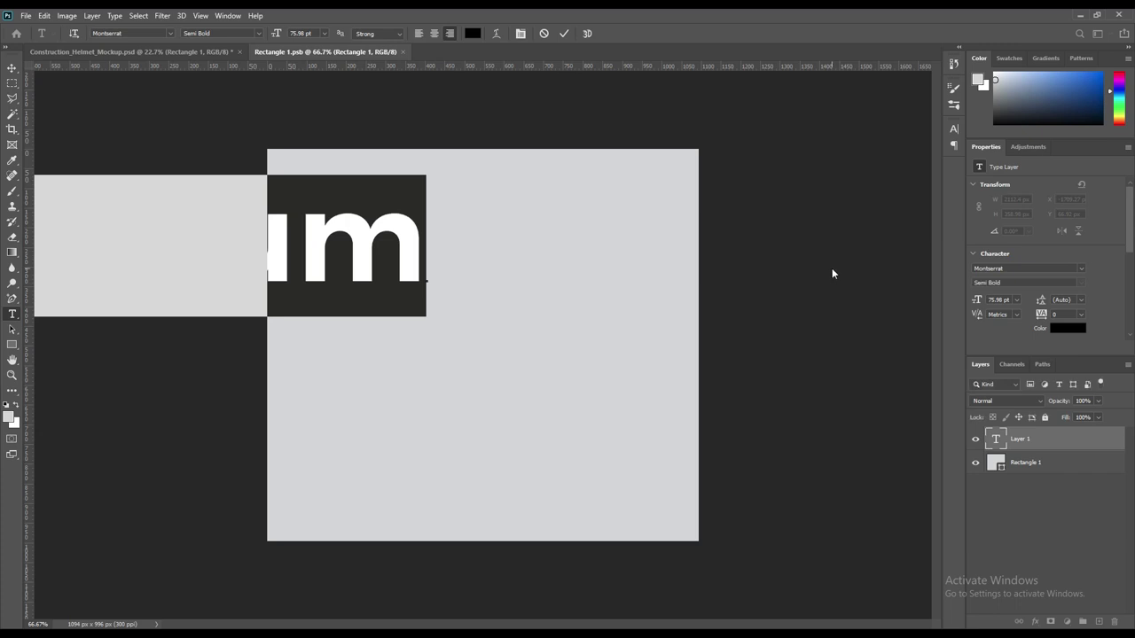
{"action": "type", "text": "Mockup"}
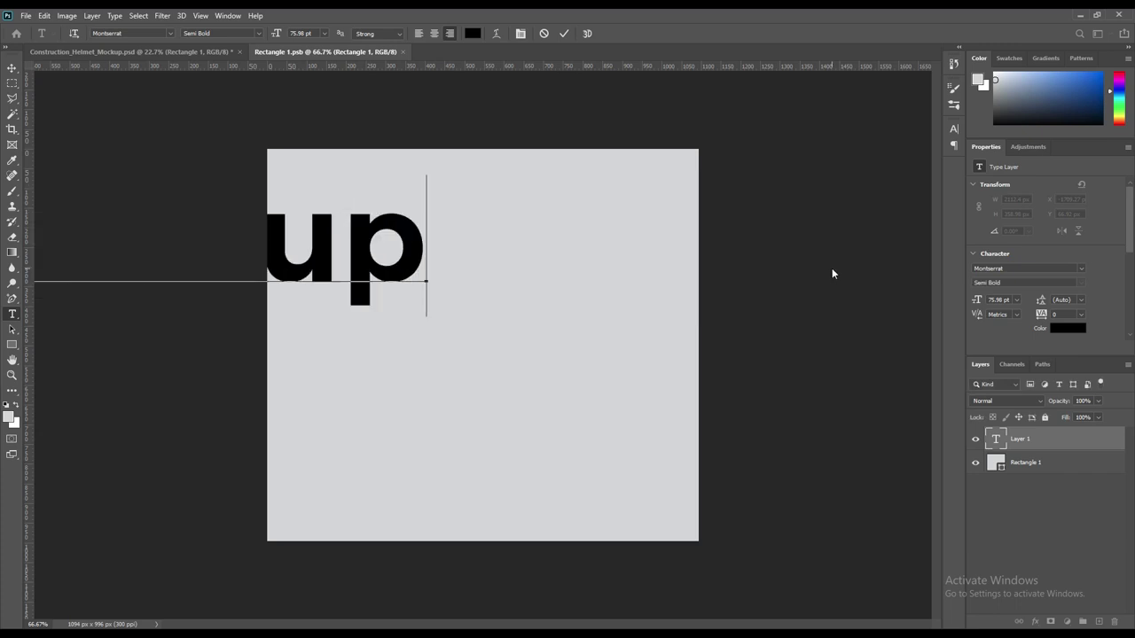
{"action": "type", "text": "art"}
{"action": "left_click", "coordinate": [564, 34]}
Step: Scale the mockupart text to about 42% and place it centred near the label's top
{"action": "key", "text": "ctrl+t"}
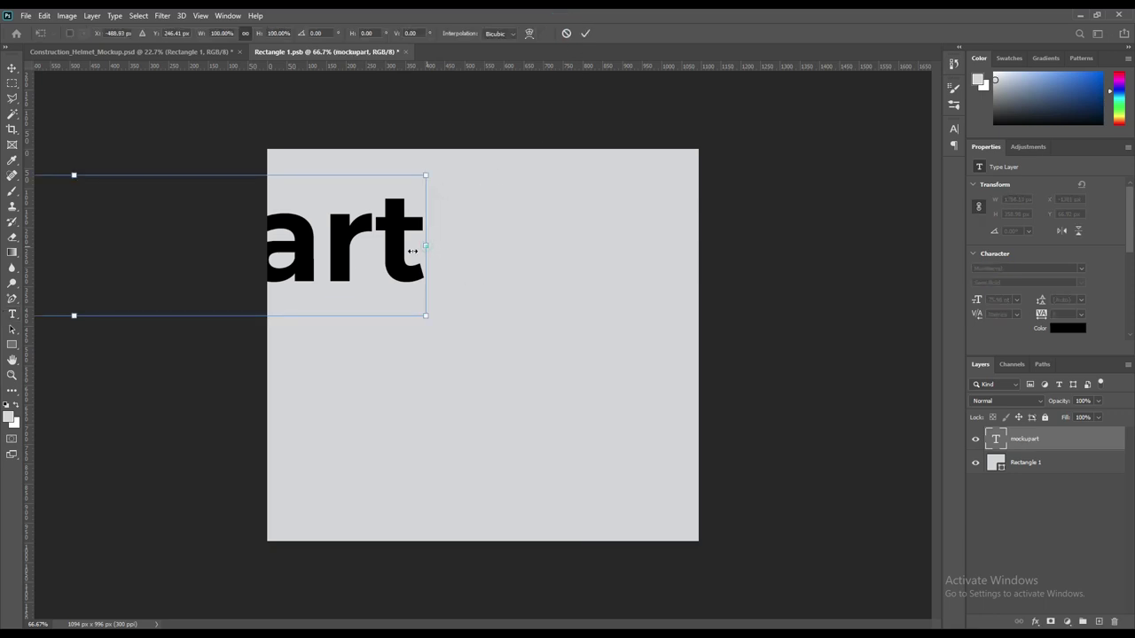
{"action": "left_click_drag", "start_coordinate": [413, 248], "coordinate": [156, 295]}
{"action": "mouse_move", "coordinate": [106, 259]}
{"action": "left_mouse_down"}
{"action": "mouse_move", "coordinate": [614, 290]}
{"action": "mouse_move", "coordinate": [524, 294]}
{"action": "left_mouse_up"}
{"action": "mouse_move", "coordinate": [417, 274]}
{"action": "left_mouse_down"}
{"action": "mouse_move", "coordinate": [572, 267]}
{"action": "mouse_move", "coordinate": [564, 217]}
{"action": "left_mouse_up"}
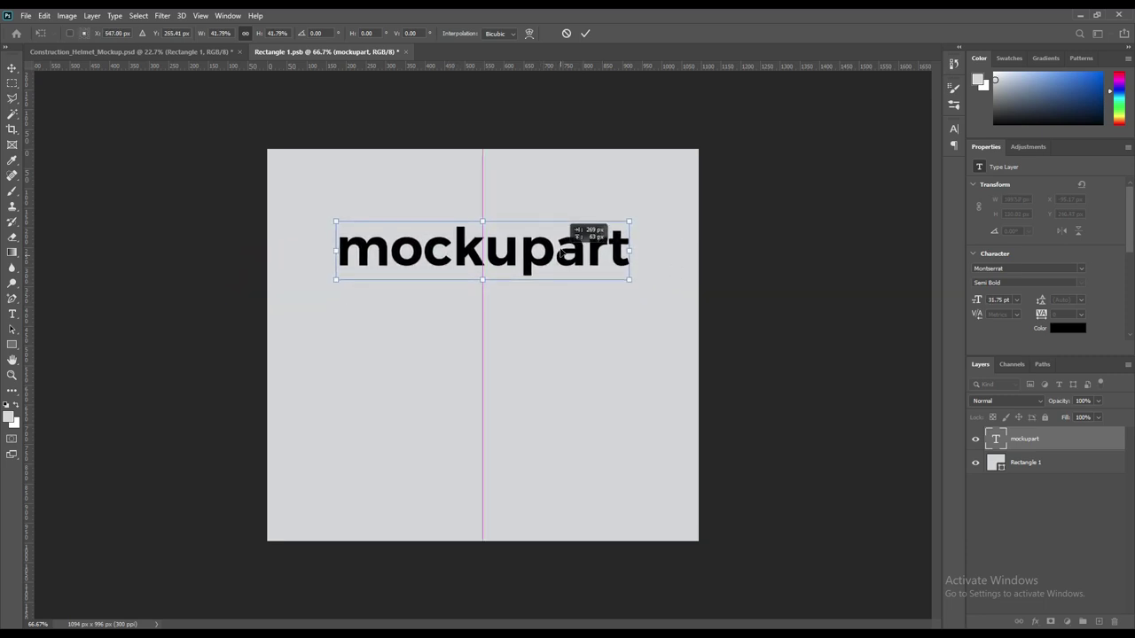
{"action": "left_click", "coordinate": [586, 33]}
{"action": "left_click", "coordinate": [13, 315]}
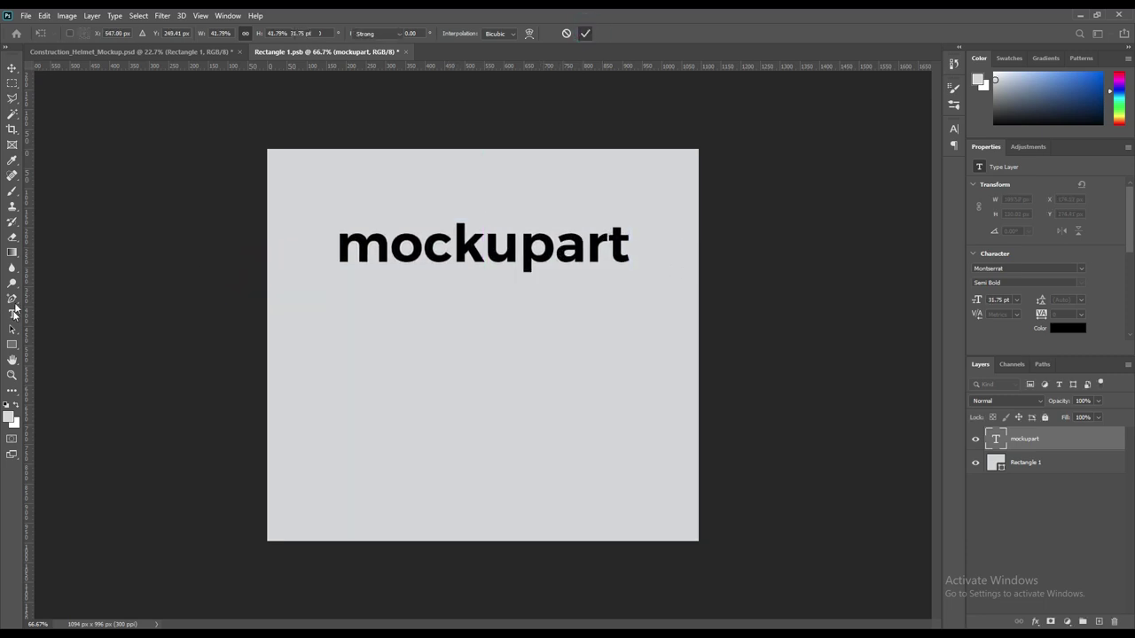
Step: Type 'construction helmet' and 'mockup' on two lines at 14 pt
{"action": "left_click", "coordinate": [344, 375]}
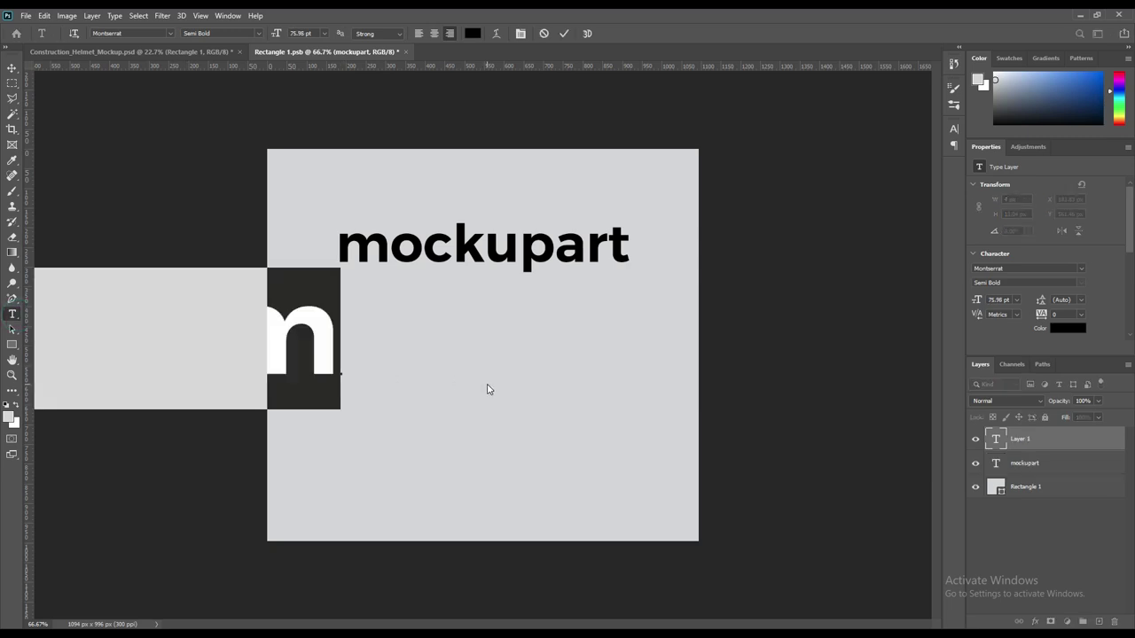
{"action": "left_click_drag", "start_coordinate": [281, 37], "coordinate": [223, 42]}
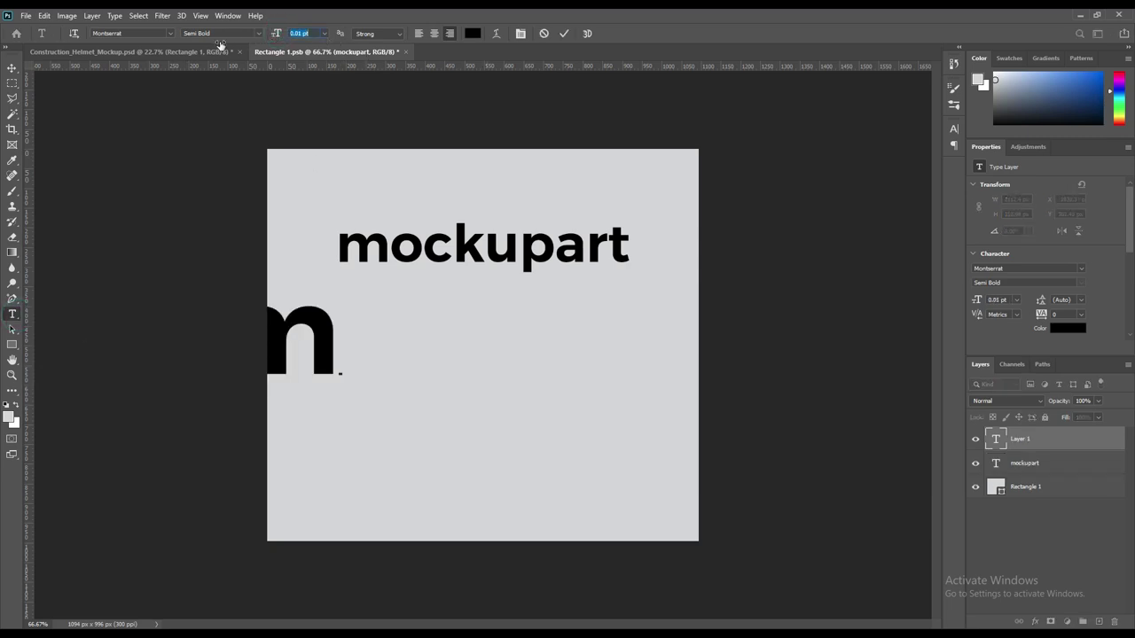
{"action": "type", "text": "14.01"}
{"action": "key", "text": "Return"}
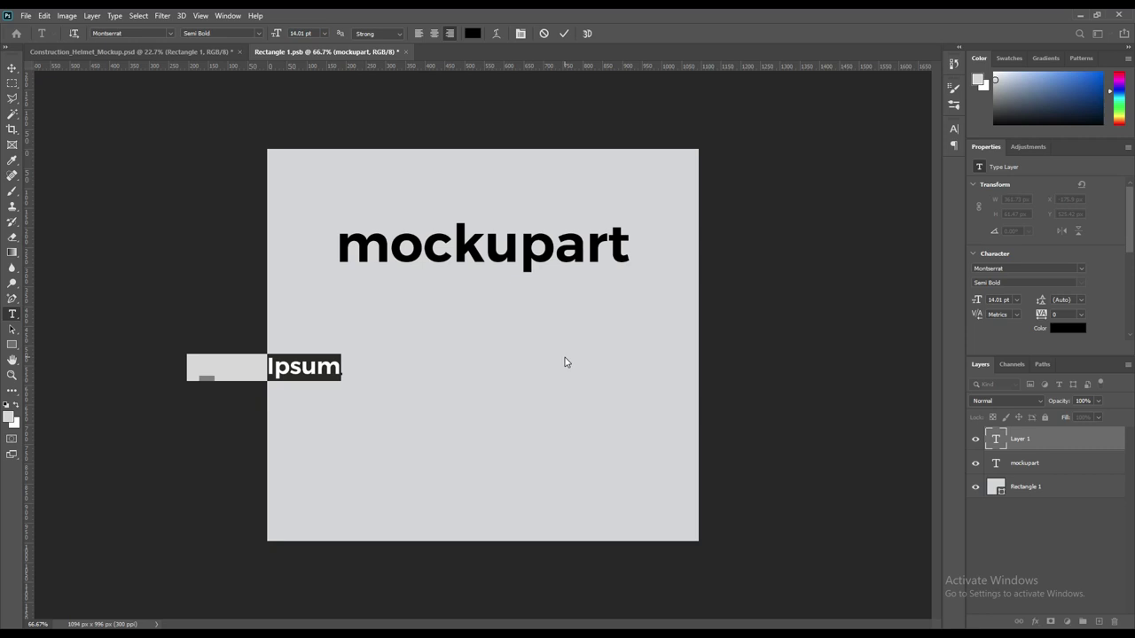
{"action": "type", "text": "construction "}
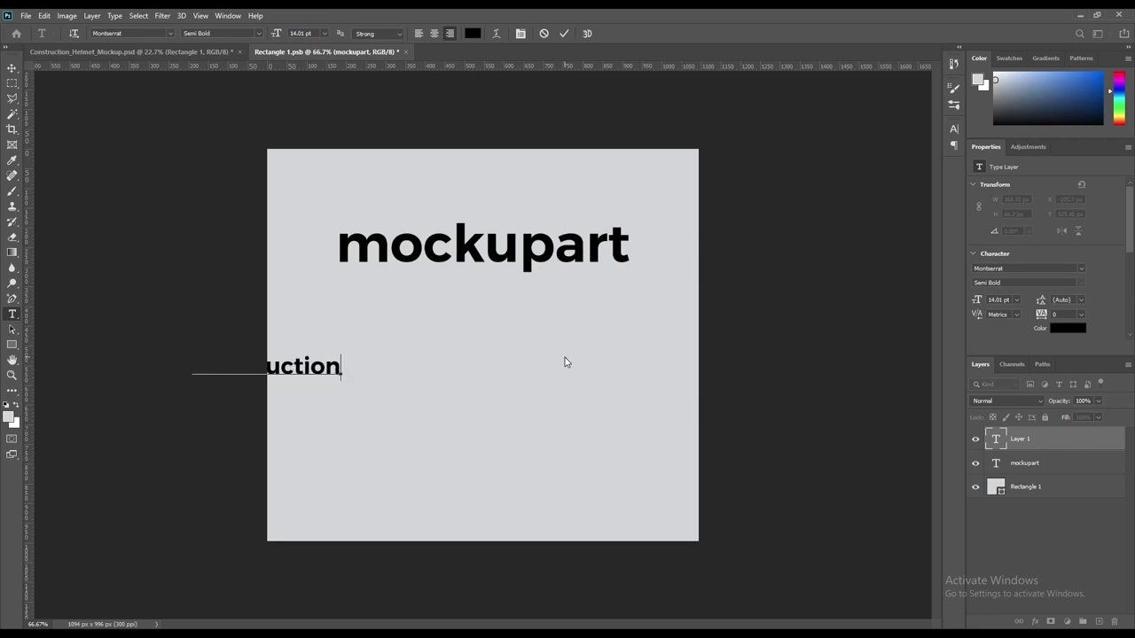
{"action": "type", "text": "he"}
{"action": "type", "text": "met"}
{"action": "key", "text": "Return"}
{"action": "type", "text": "mocj"}
{"action": "key", "text": "BackSpace"}
{"action": "type", "text": "kup"}
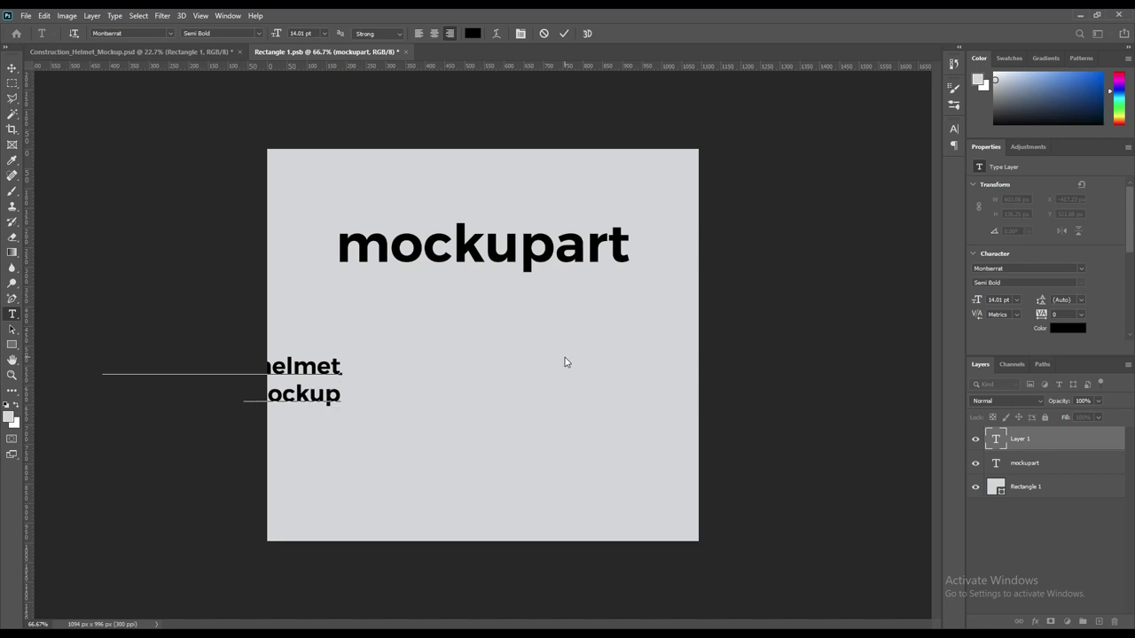
{"action": "left_click", "coordinate": [565, 34]}
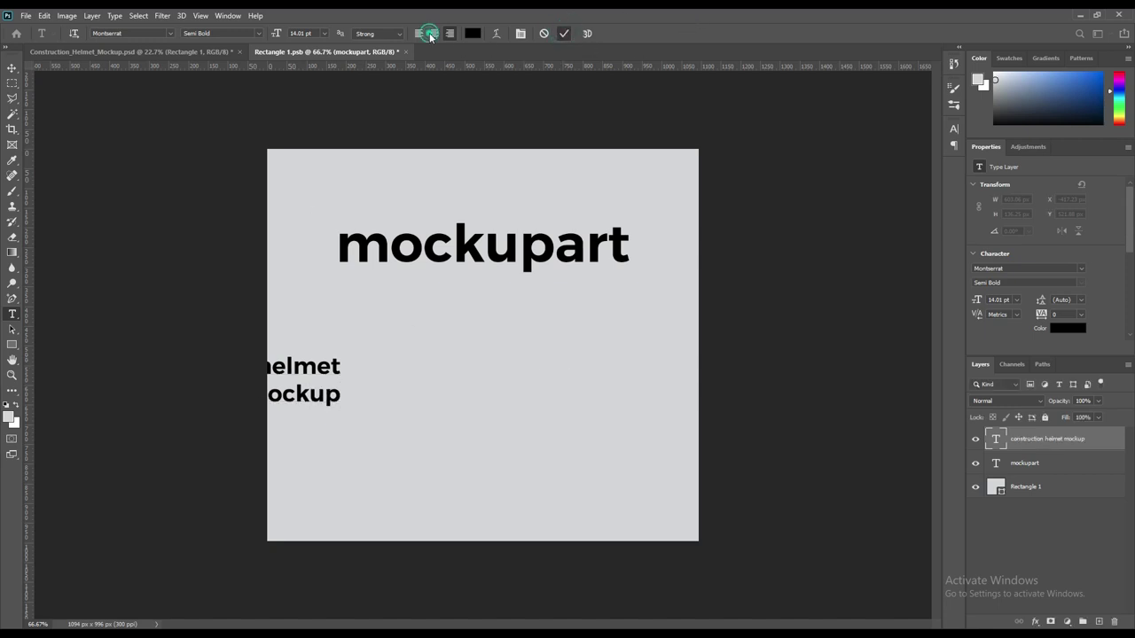
Step: Make the helmet text All Caps and position it beneath mockupart
{"action": "left_click", "coordinate": [11, 69]}
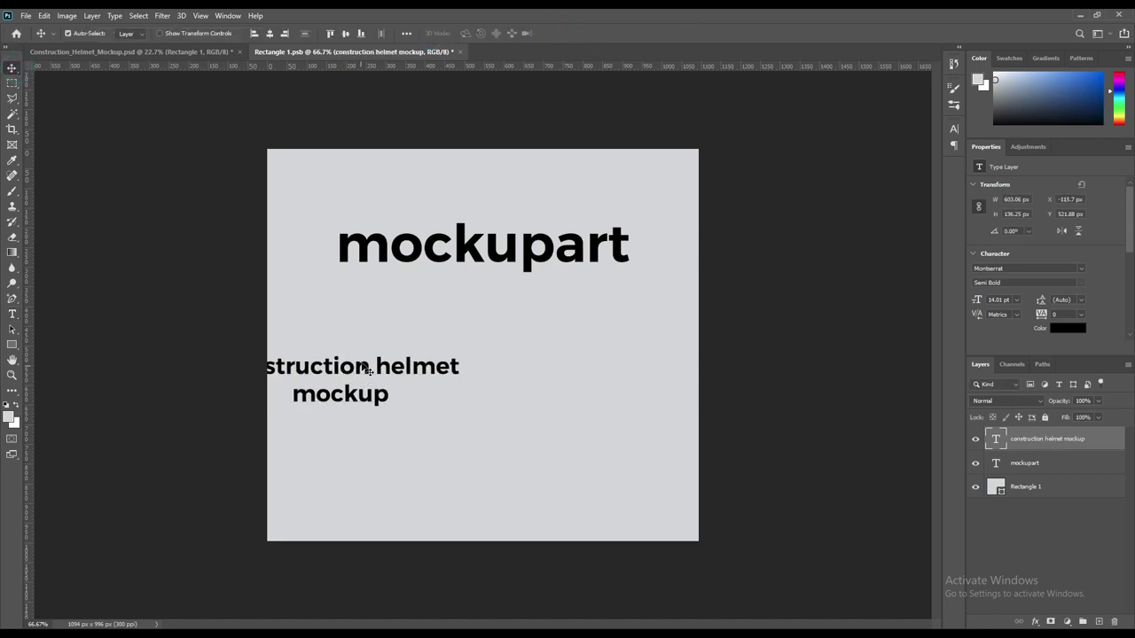
{"action": "left_click_drag", "start_coordinate": [368, 369], "coordinate": [509, 373]}
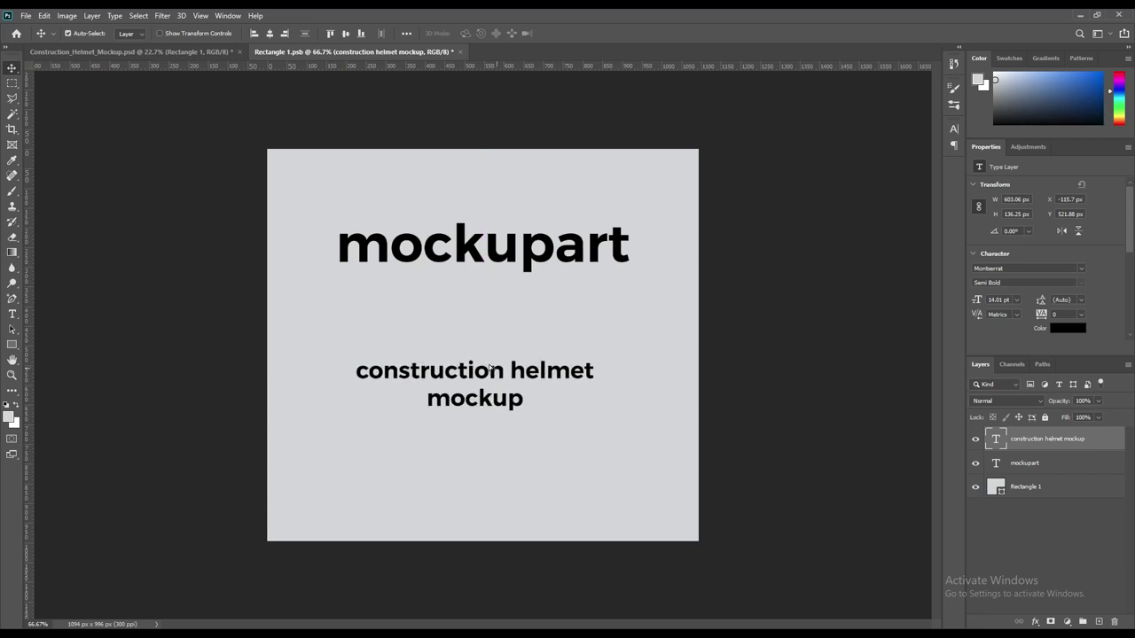
{"action": "left_click", "coordinate": [958, 131]}
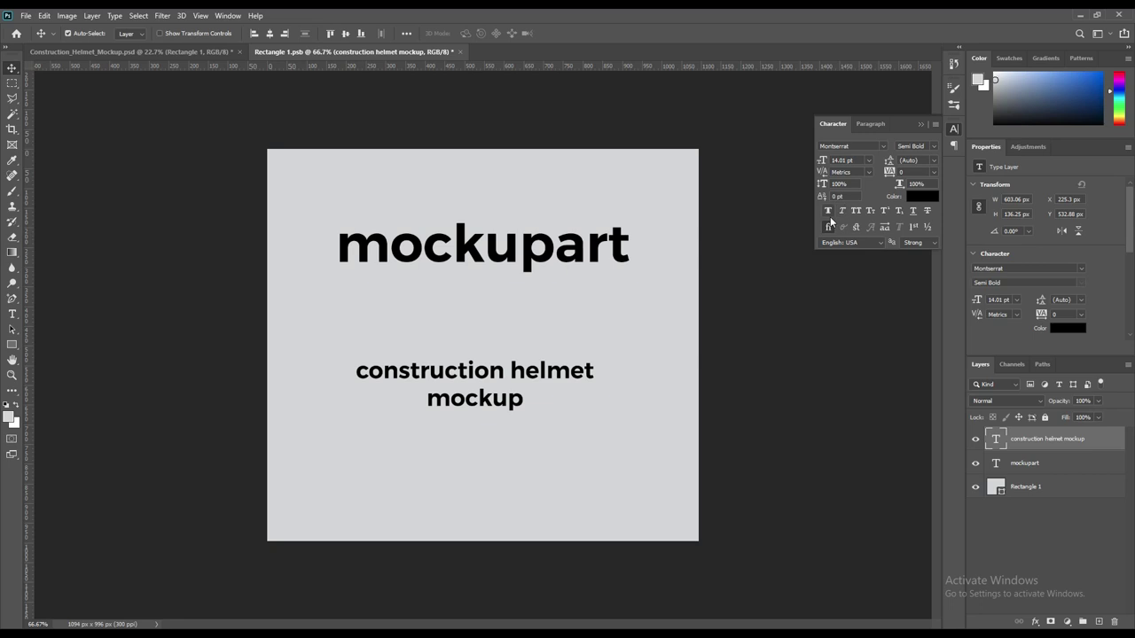
{"action": "left_click", "coordinate": [857, 211]}
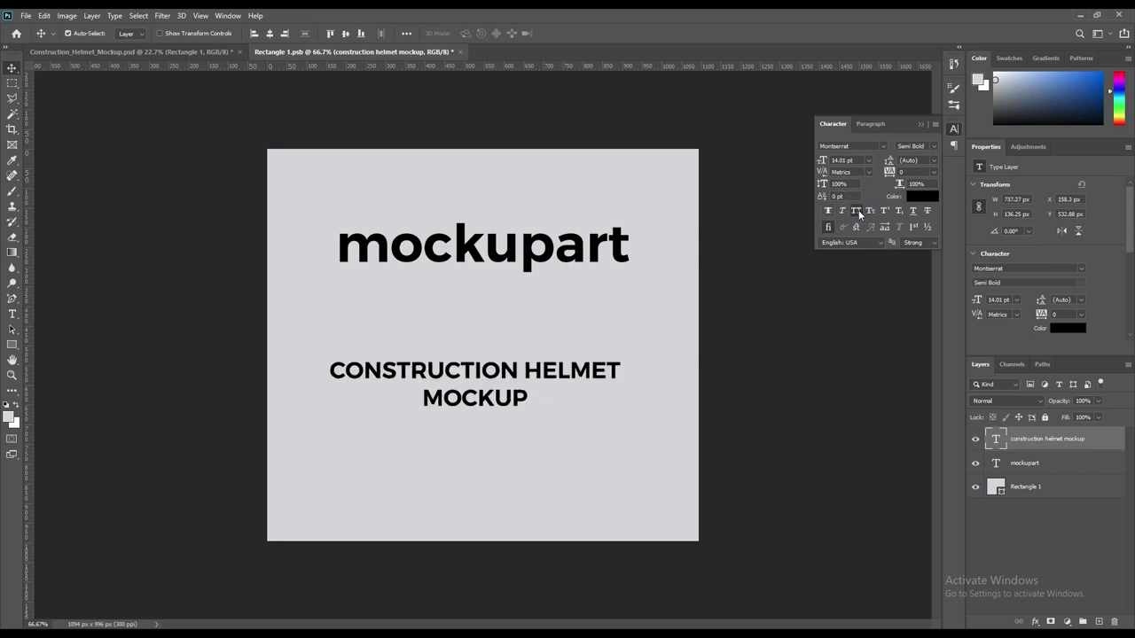
{"action": "left_click", "coordinate": [922, 124]}
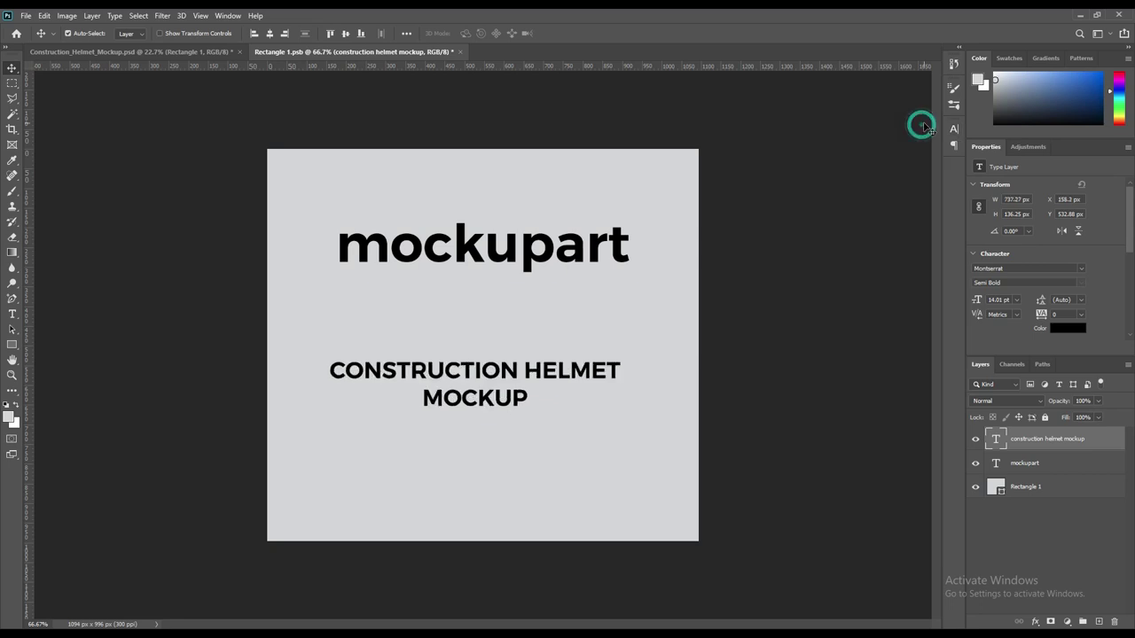
{"action": "left_click_drag", "start_coordinate": [480, 375], "coordinate": [535, 356]}
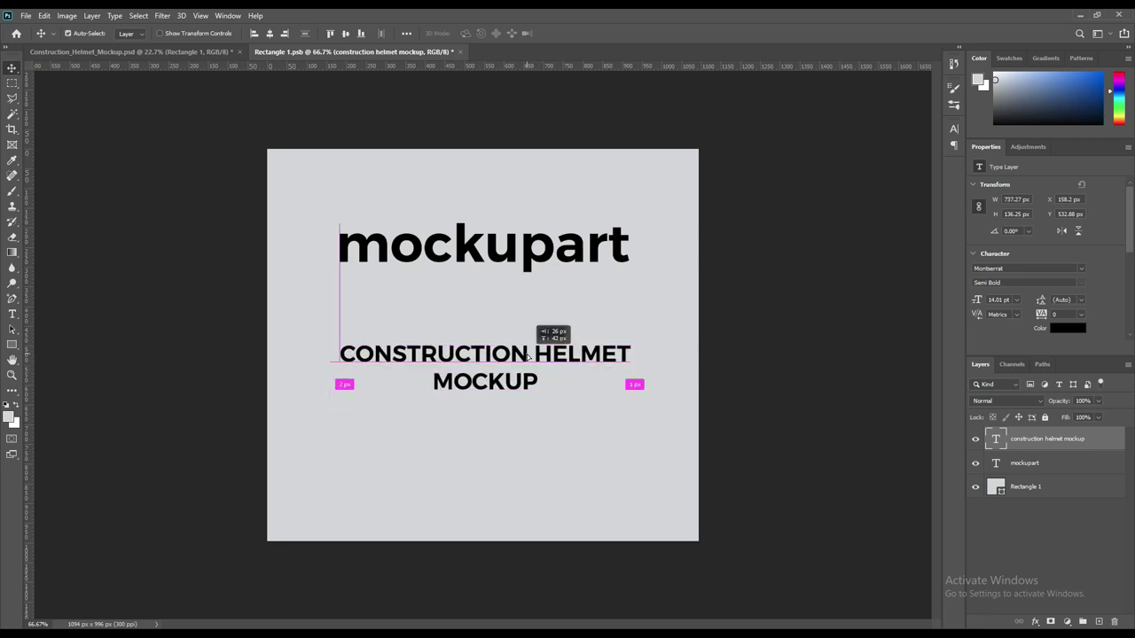
{"action": "left_click_drag", "start_coordinate": [536, 355], "coordinate": [505, 367]}
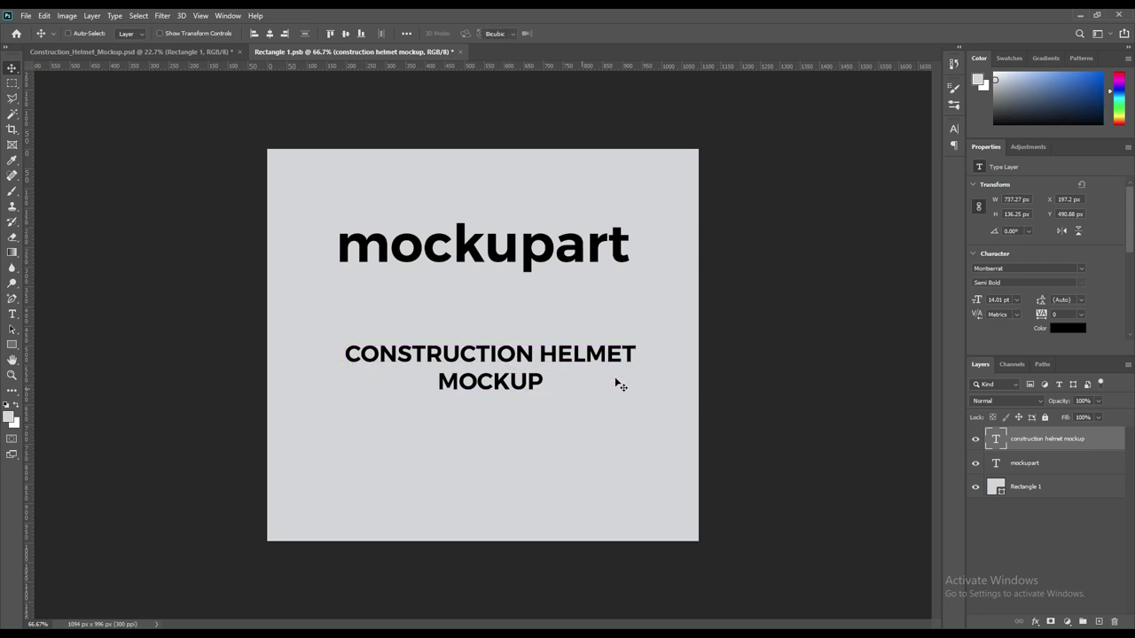
Step: Enlarge CONSTRUCTION HELMET MOCKUP to about 950 px wide and centre it horizontally
{"action": "key", "text": "ctrl+t"}
{"action": "left_click_drag", "start_coordinate": [635, 368], "coordinate": [671, 370]}
{"action": "left_click_drag", "start_coordinate": [344, 369], "coordinate": [296, 376]}
{"action": "left_click", "coordinate": [586, 33]}
{"action": "left_click", "coordinate": [270, 36]}
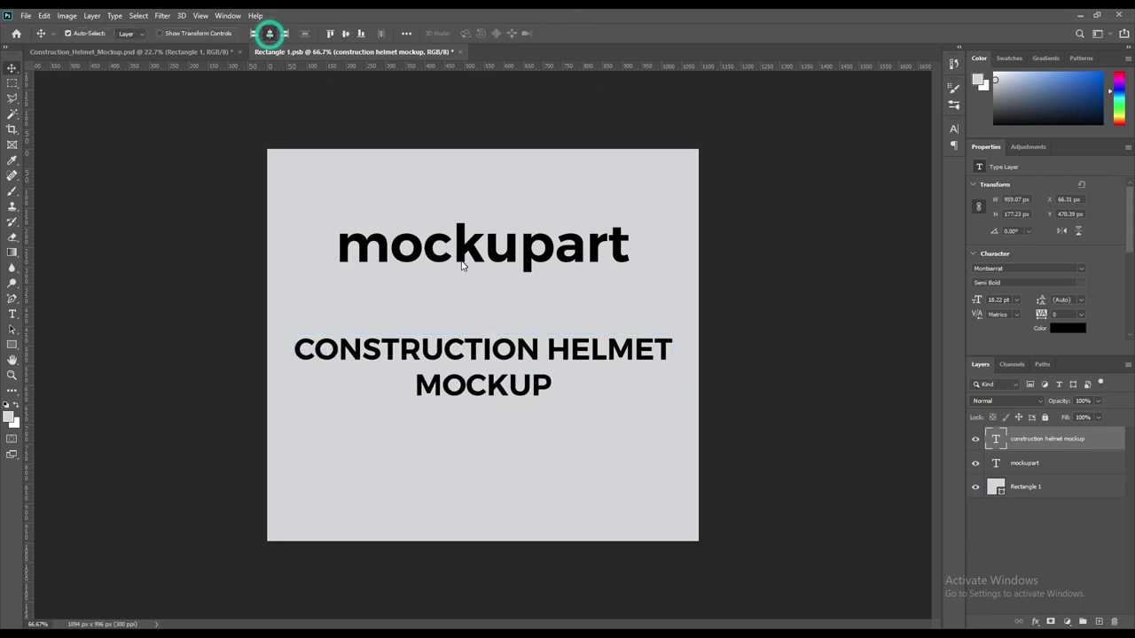
Step: Centre mockupart horizontally and hide the grey Rectangle 1 layer
{"action": "key", "text": "alt+bracketleft"}
{"action": "left_click", "coordinate": [265, 36]}
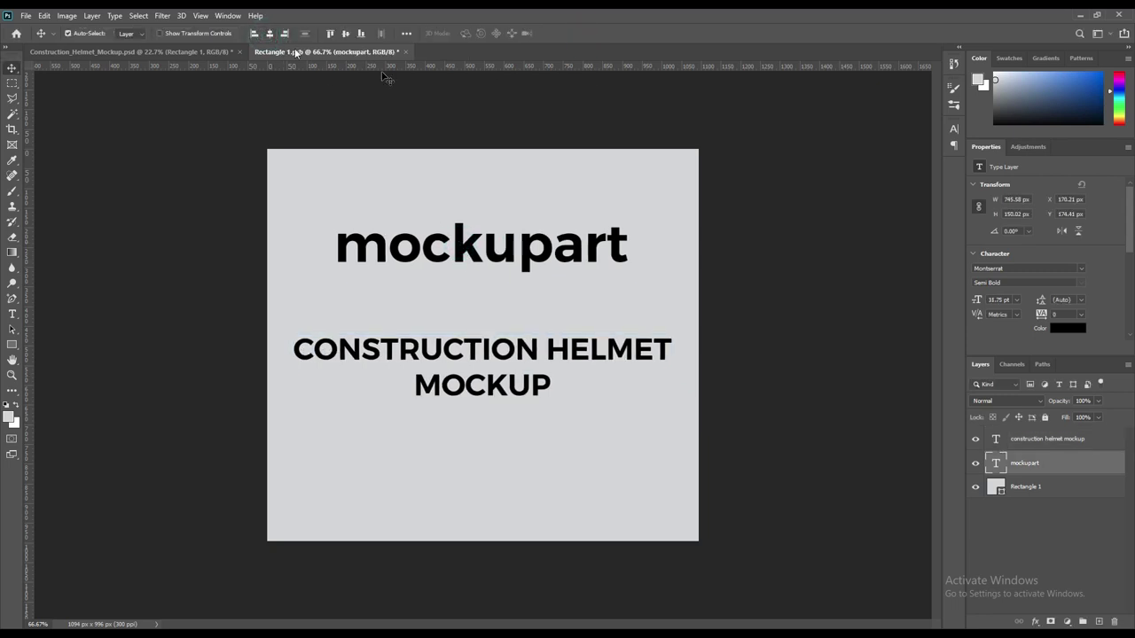
{"action": "left_click", "coordinate": [978, 488]}
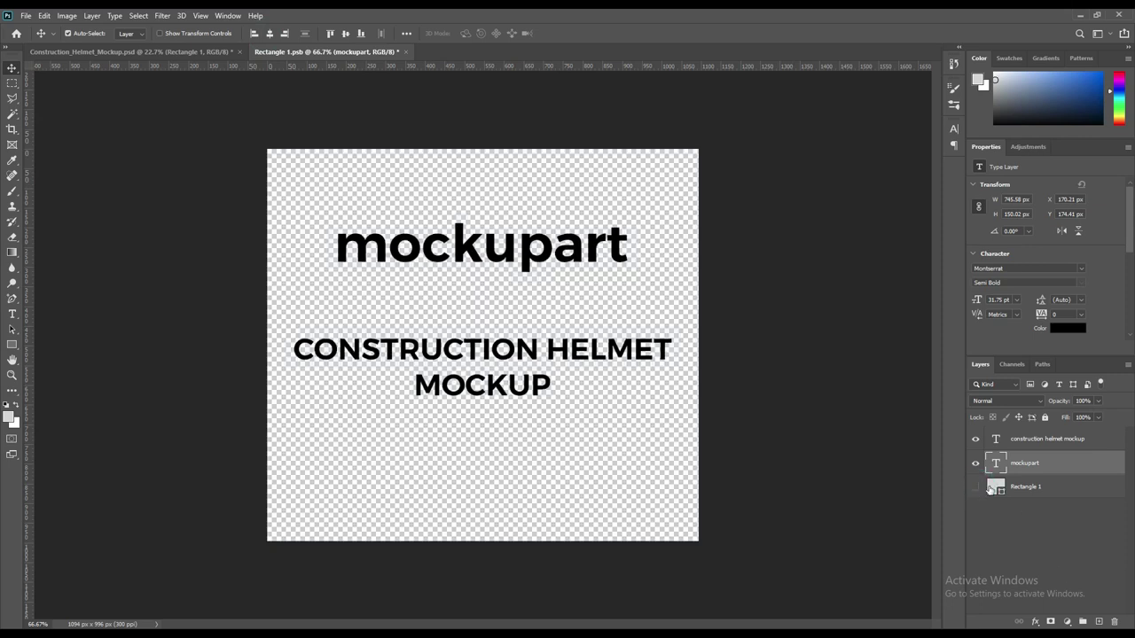
Step: Save Rectangle 1.psb and return to the Construction_Helmet_Mockup.psd document
{"action": "left_click", "coordinate": [26, 15]}
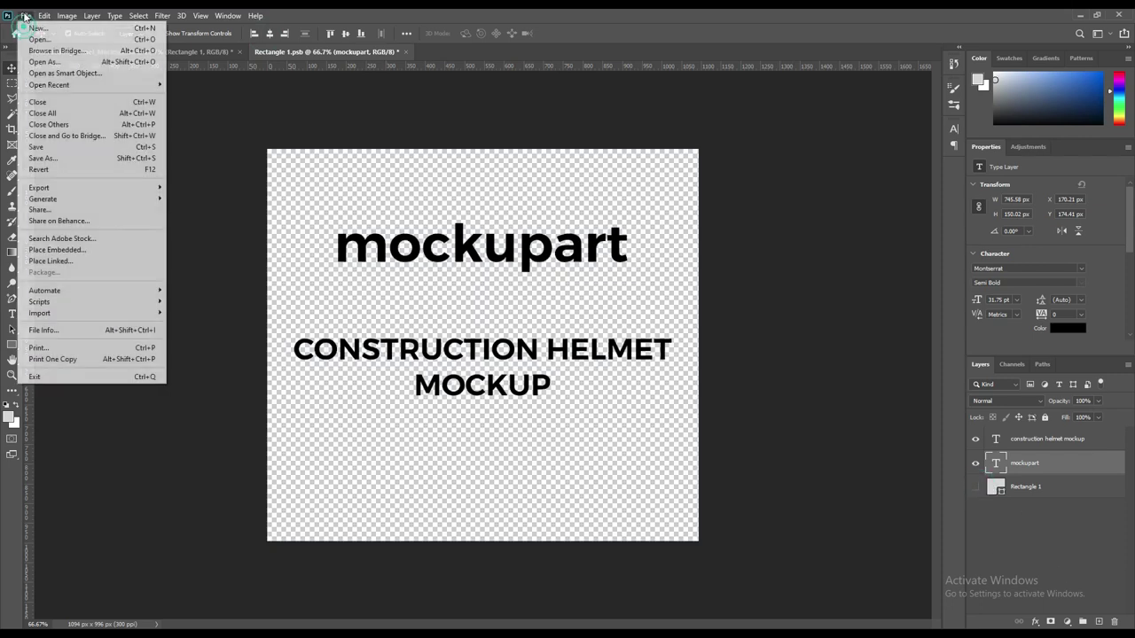
{"action": "left_click", "coordinate": [60, 149]}
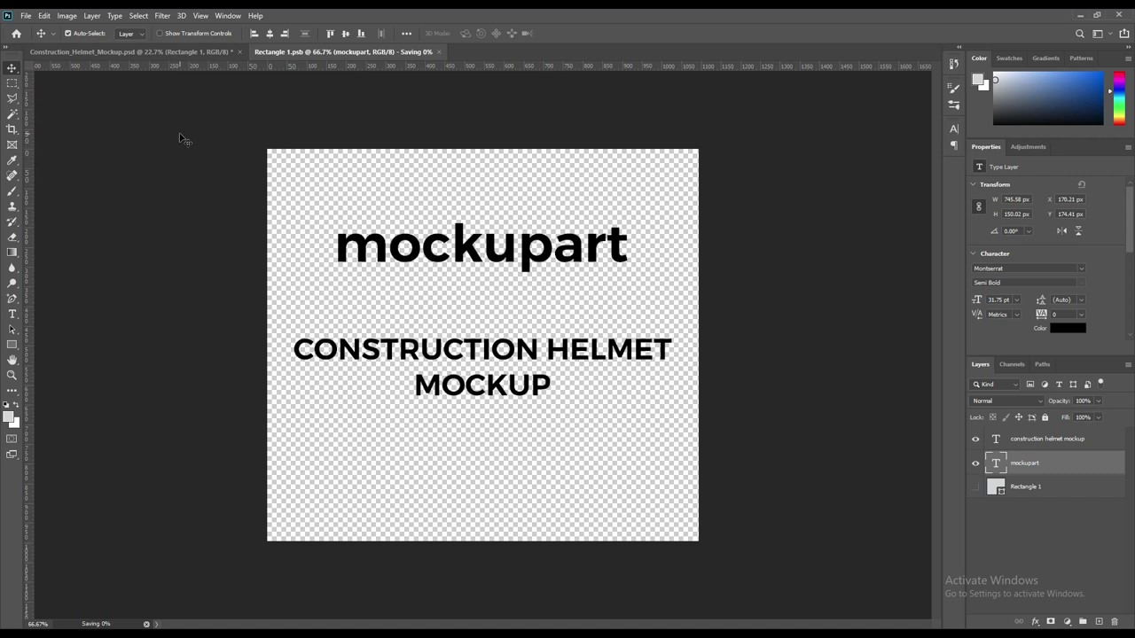
{"action": "left_click", "coordinate": [188, 53]}
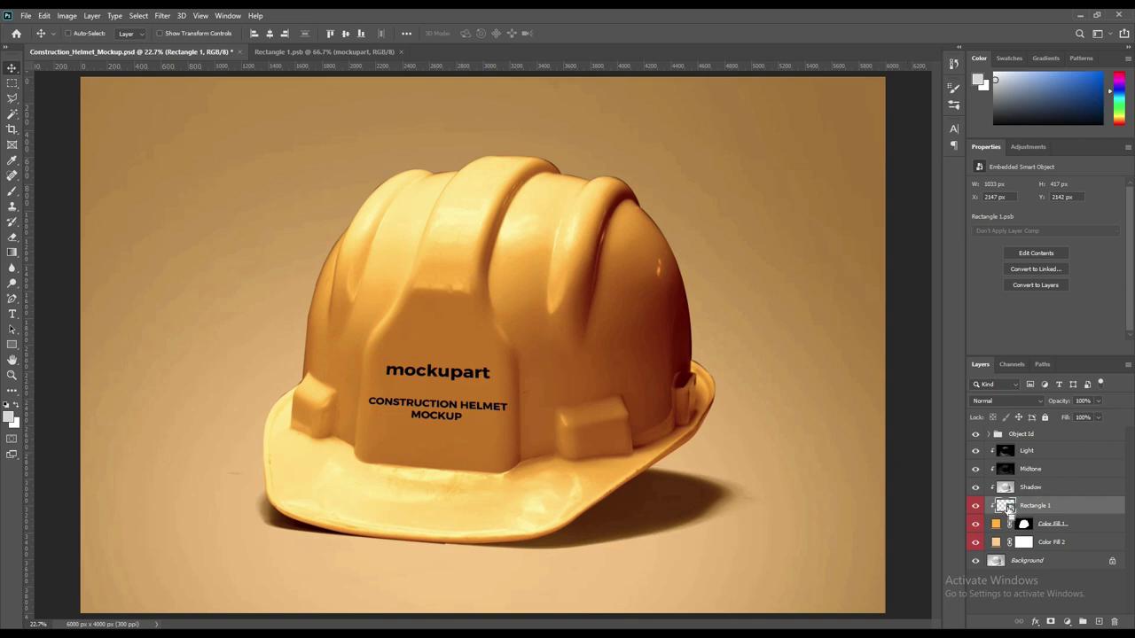
Step: Distort the label smart object, lowering its bottom-right and raising its top-left corner to fit the helmet
{"action": "key", "text": "ctrl+t"}
{"action": "right_click", "coordinate": [433, 389]}
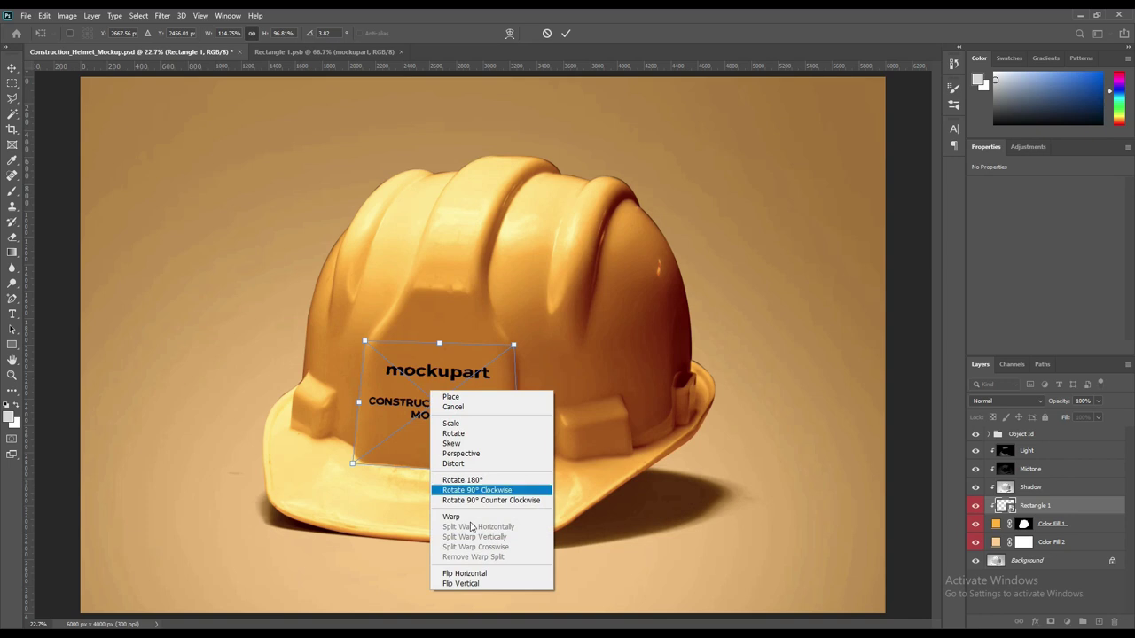
{"action": "left_click", "coordinate": [470, 463]}
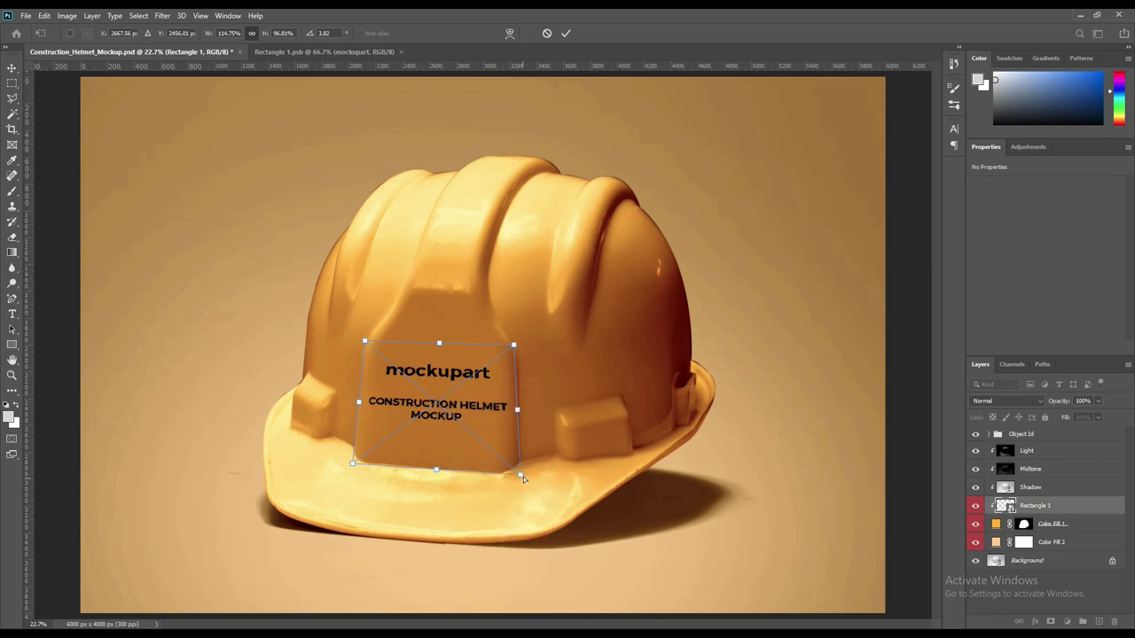
{"action": "left_click_drag", "start_coordinate": [520, 475], "coordinate": [520, 482]}
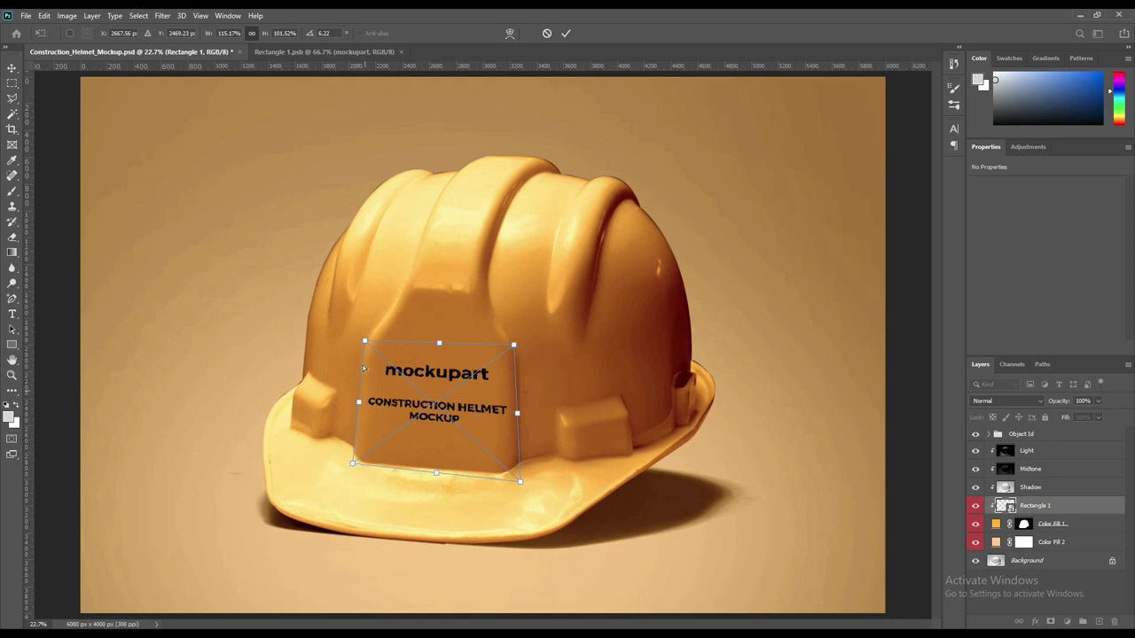
{"action": "left_click_drag", "start_coordinate": [364, 341], "coordinate": [363, 335]}
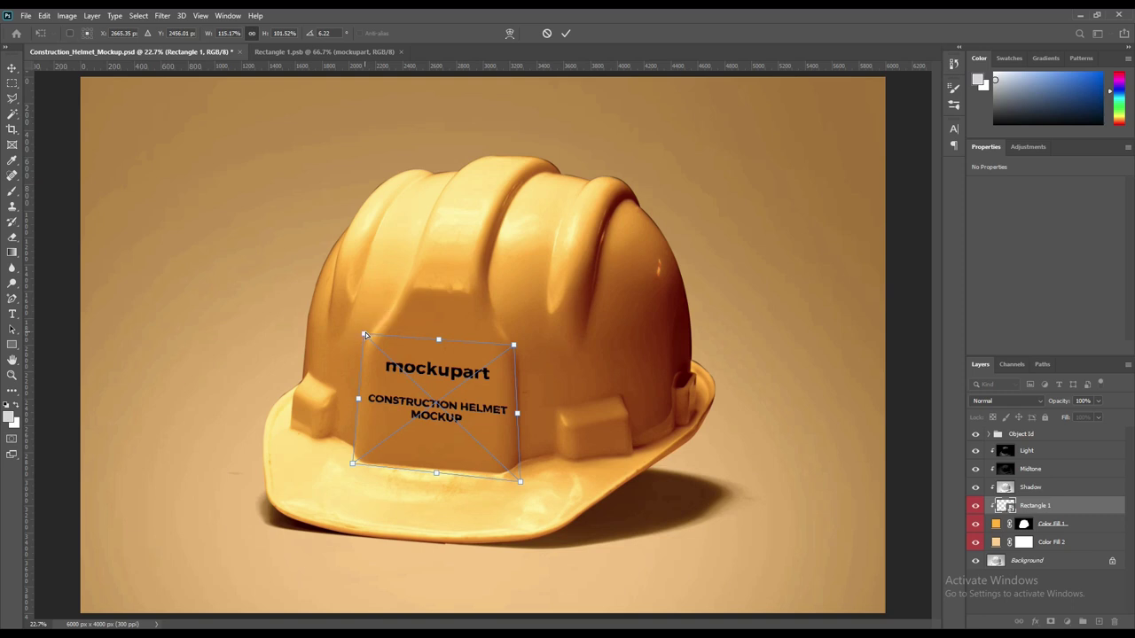
{"action": "left_click", "coordinate": [566, 34]}
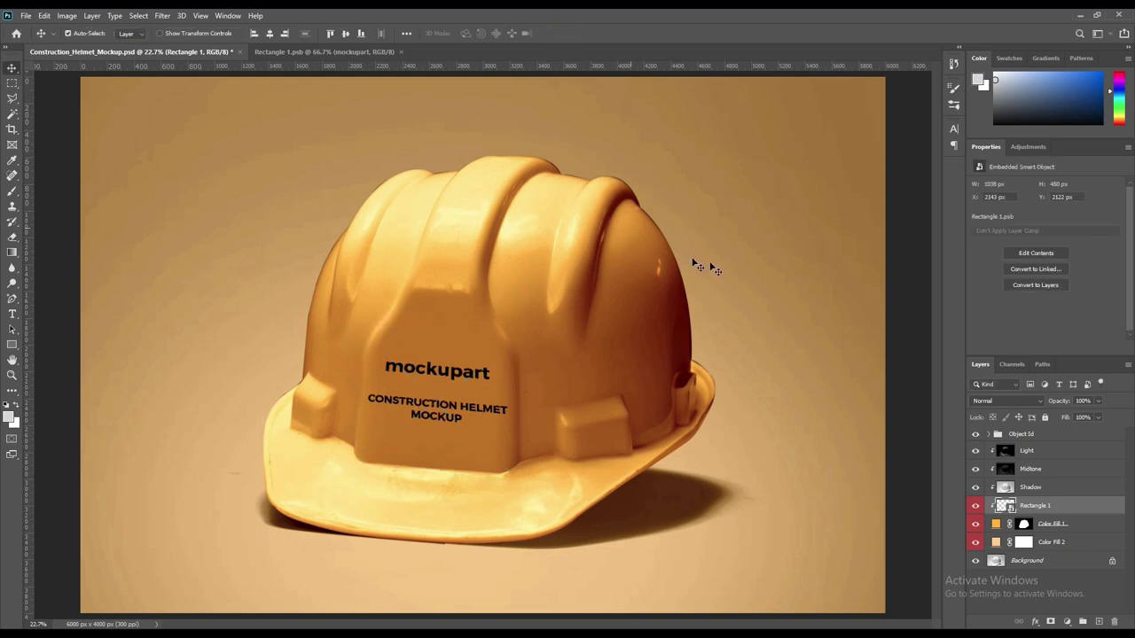
{"action": "left_click", "coordinate": [901, 300]}
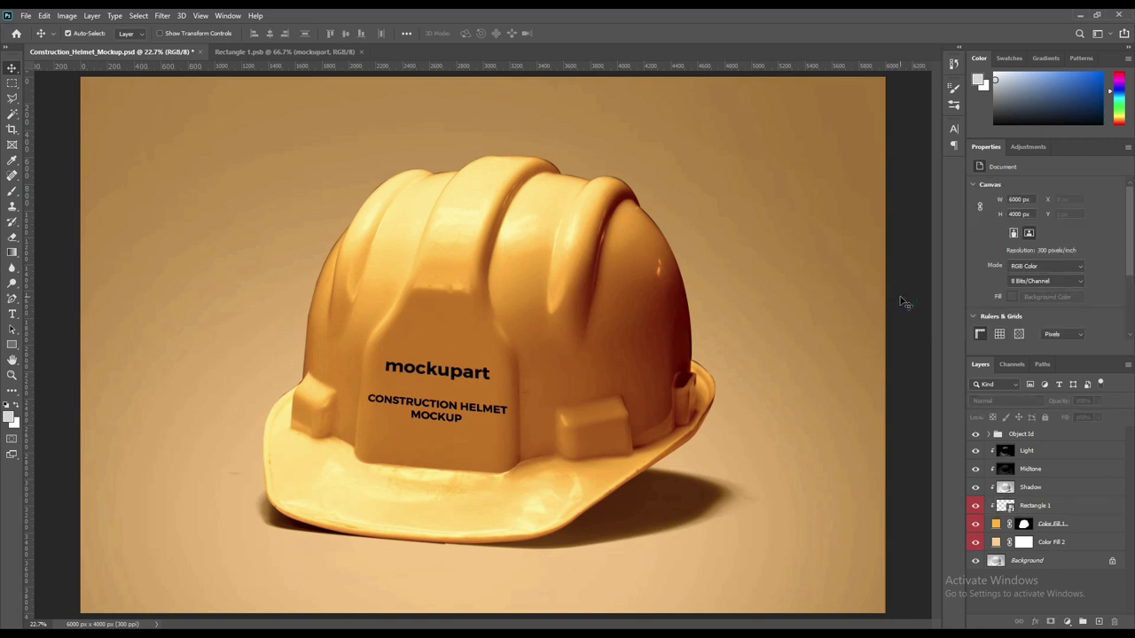